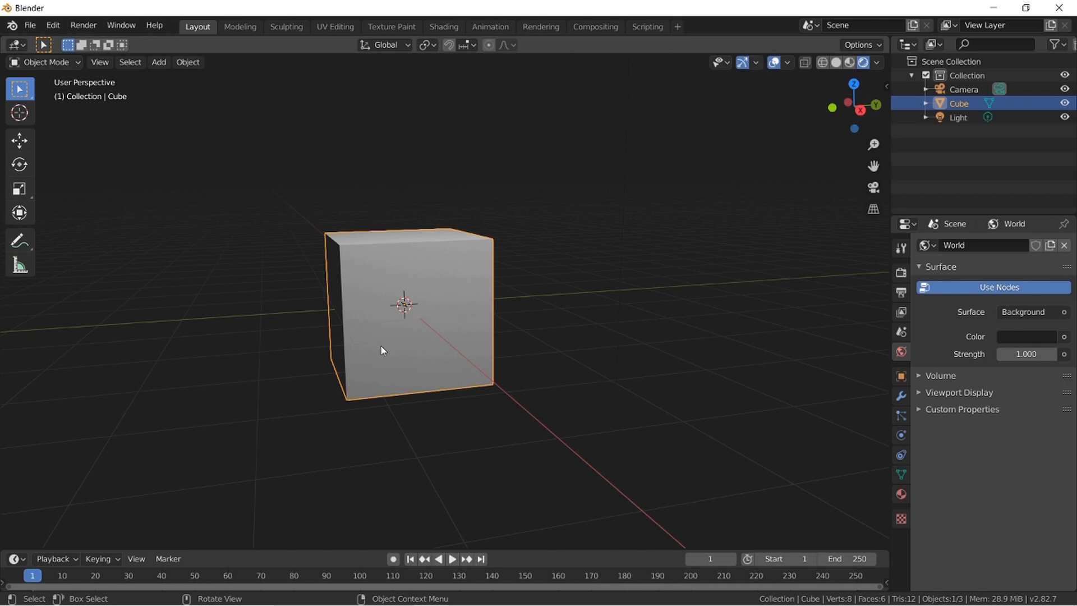
Step: Walk through the viewport around the default cube to view it from different distances and angles
{"action": "key", "text": "shift+grave"}
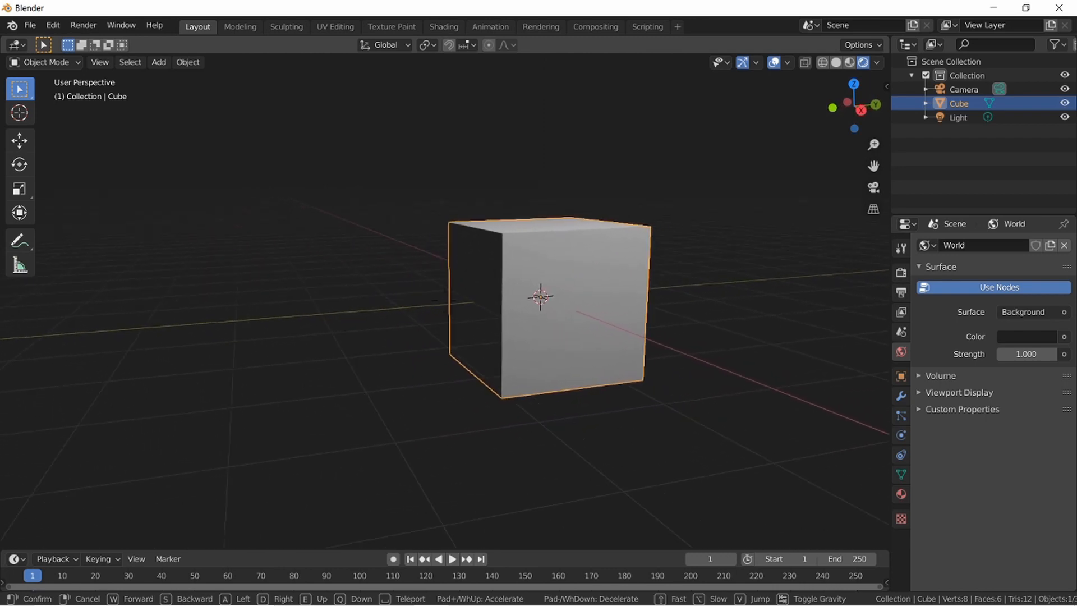
{"action": "key", "text": "d"}
{"action": "key", "text": "a"}
{"action": "key", "text": "w"}
{"action": "key", "text": "d"}
{"action": "key", "text": "s"}
{"action": "key", "text": "a"}
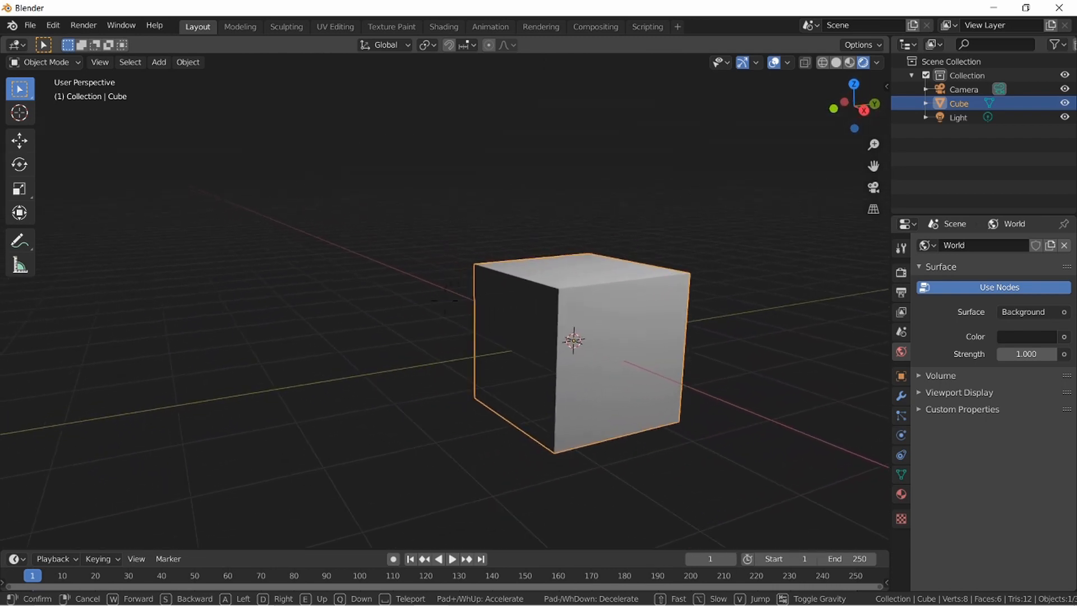
{"action": "key", "text": "d"}
{"action": "key", "text": "w"}
{"action": "key", "text": "d"}
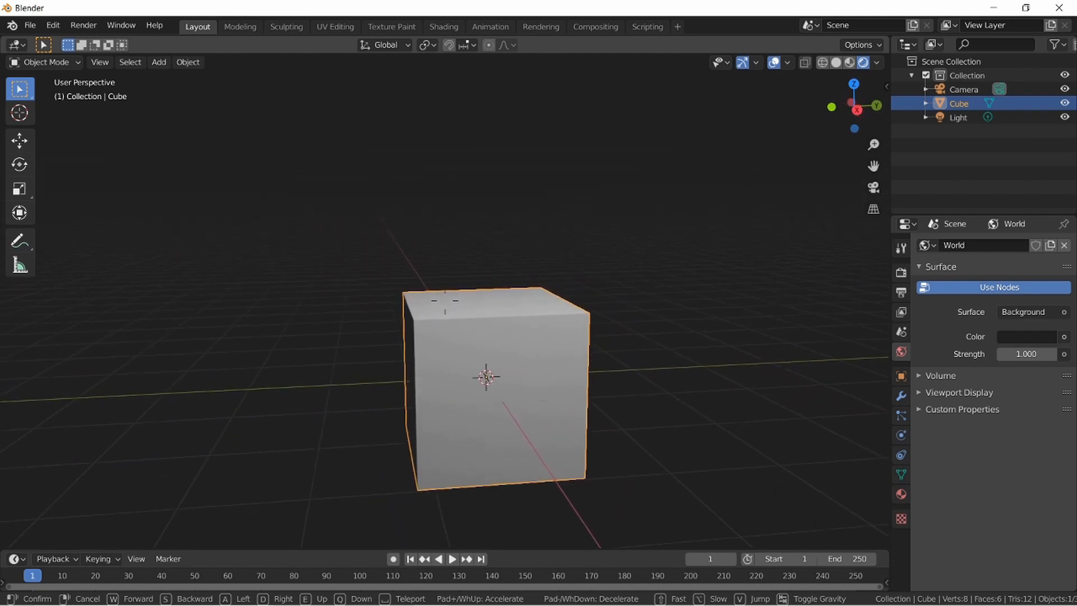
{"action": "key", "text": "s"}
{"action": "key", "text": "a"}
{"action": "key", "text": "w"}
{"action": "key", "text": "a"}
{"action": "key", "text": "w"}
{"action": "key", "text": "s"}
{"action": "key", "text": "d"}
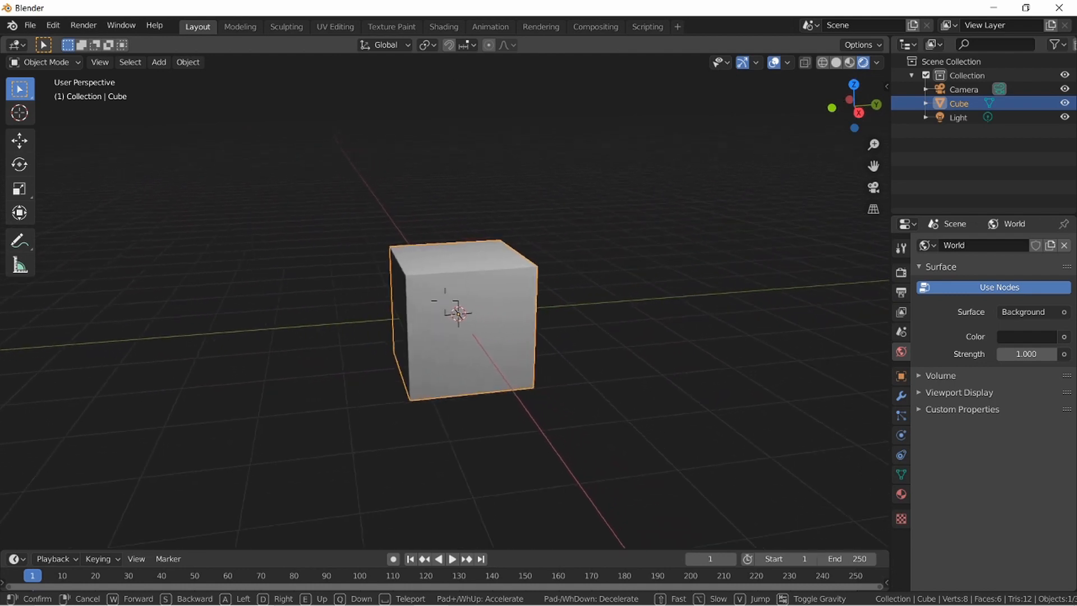
{"action": "left_click", "coordinate": [454, 304]}
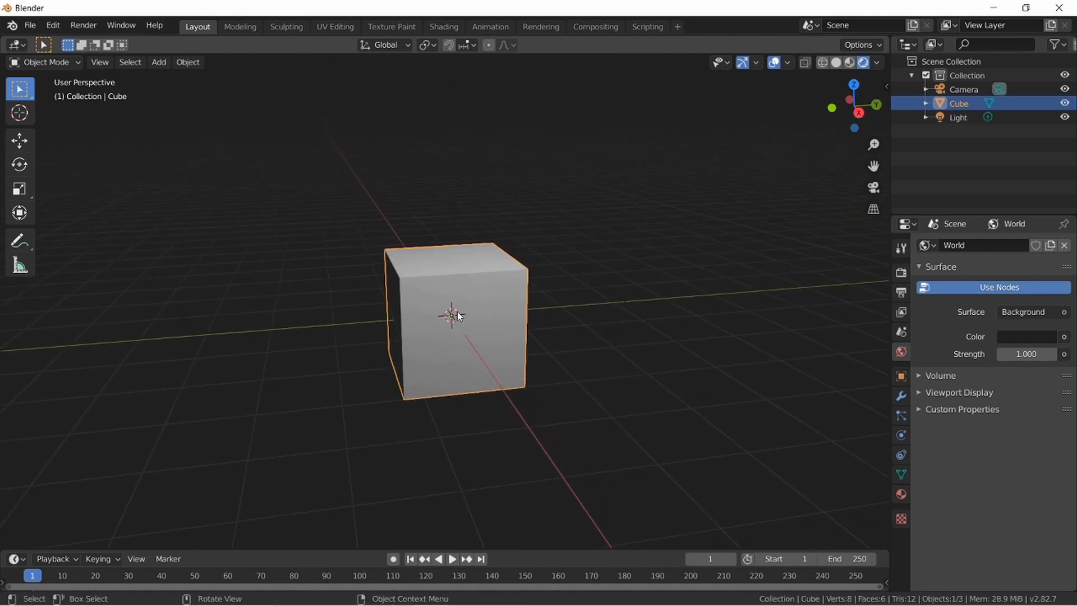
Step: Delete the default cube and add a UV sphere at the world origin
{"action": "key", "text": "x"}
{"action": "left_click", "coordinate": [457, 312]}
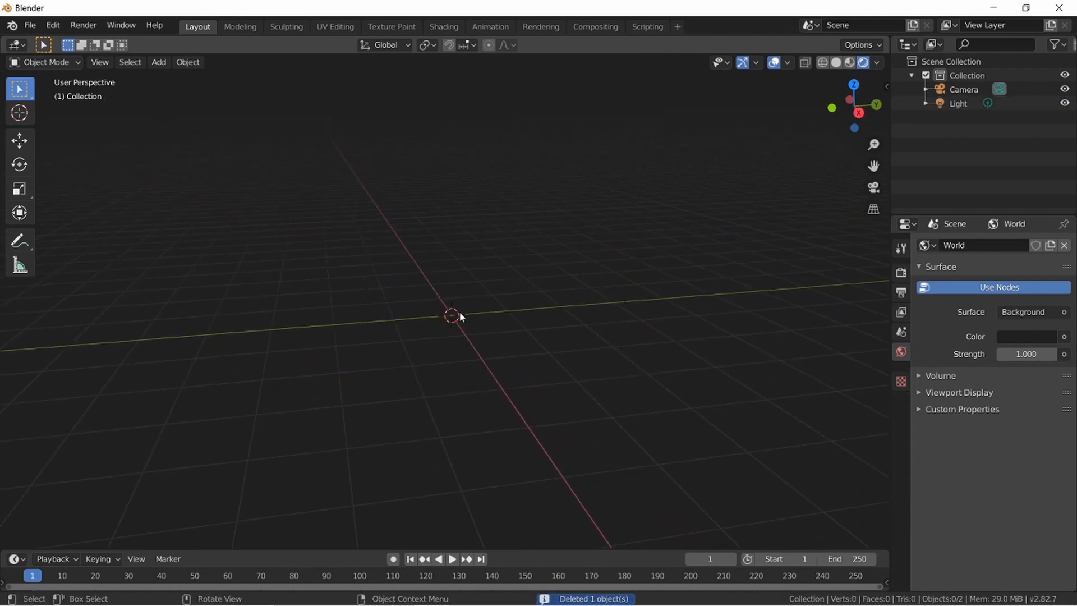
{"action": "key", "text": "shift+a"}
{"action": "mouse_move", "coordinate": [460, 317]}
{"action": "left_click", "coordinate": [577, 359]}
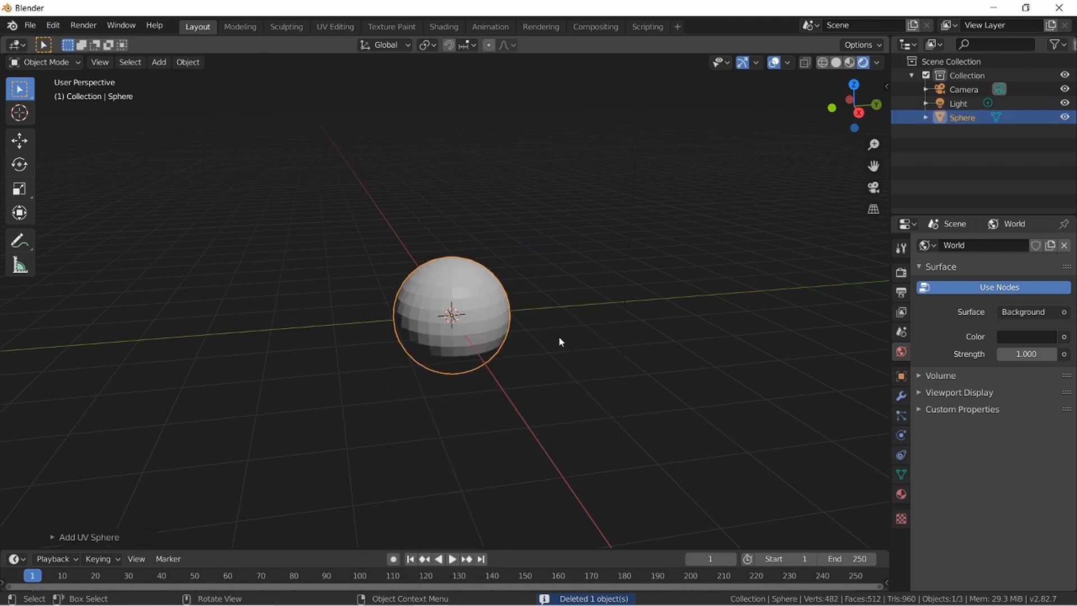
{"action": "key", "text": "shift+grave"}
{"action": "left_click", "coordinate": [442, 302]}
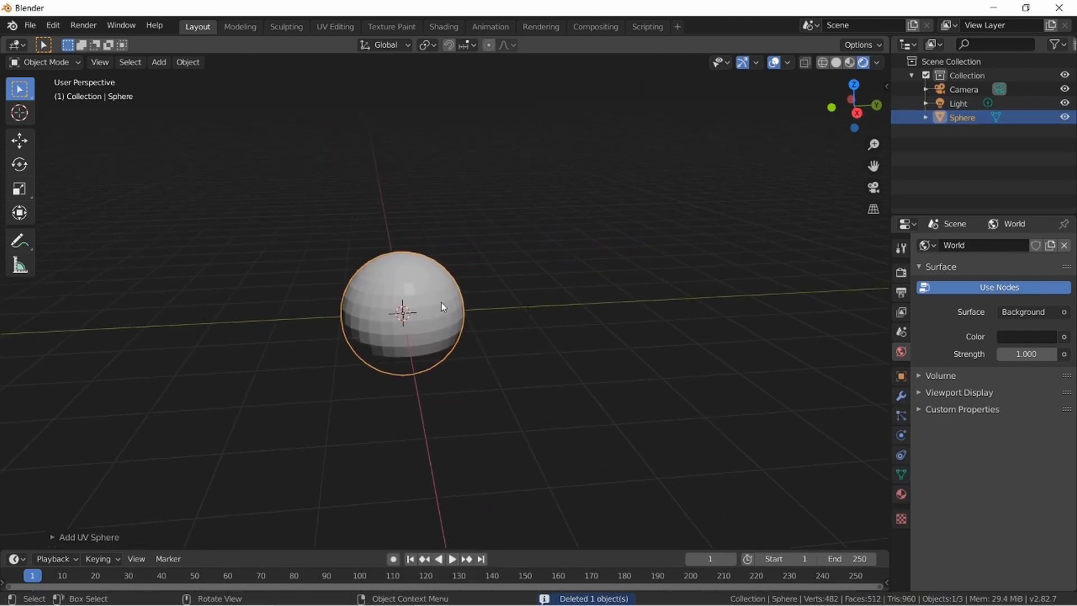
Step: Add a cube mesh and move it along the positive Y axis until it stands clear of the sphere
{"action": "key", "text": "shift+a"}
{"action": "mouse_move", "coordinate": [442, 307]}
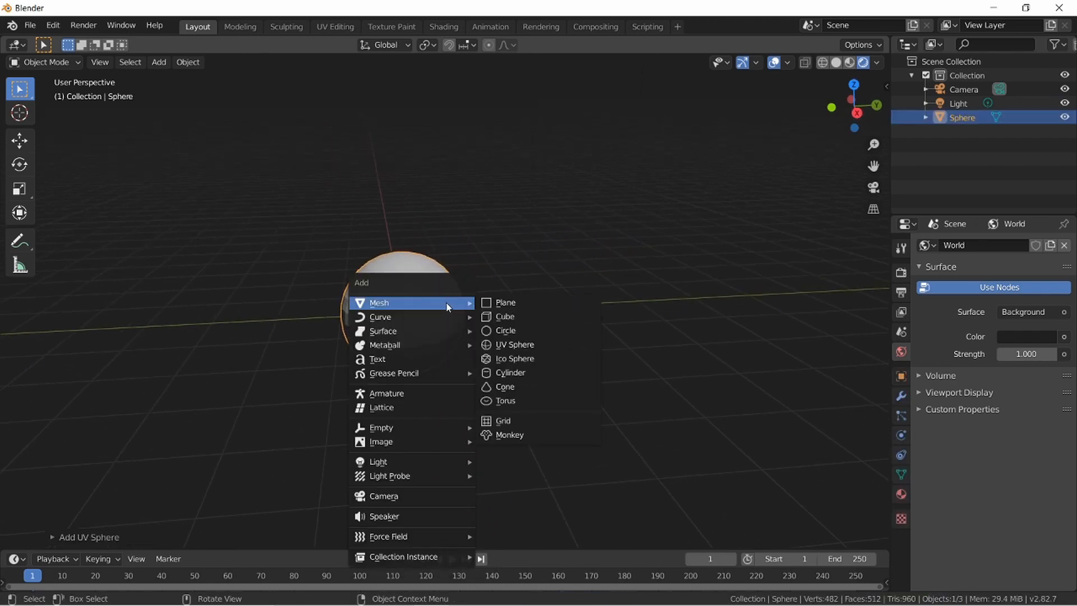
{"action": "left_click", "coordinate": [546, 316]}
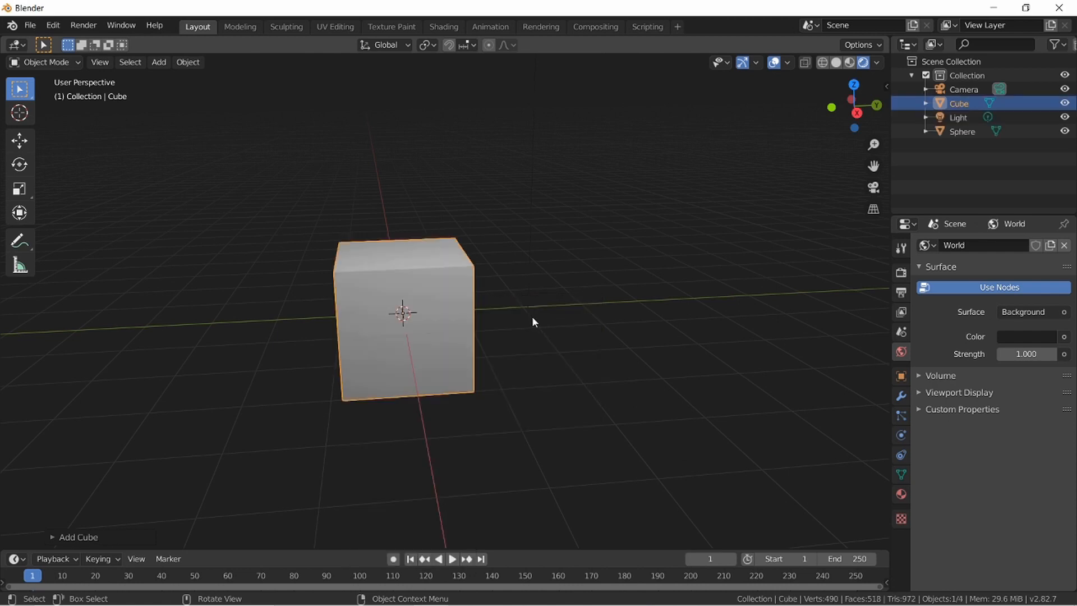
{"action": "key", "text": "g"}
{"action": "key", "text": "y"}
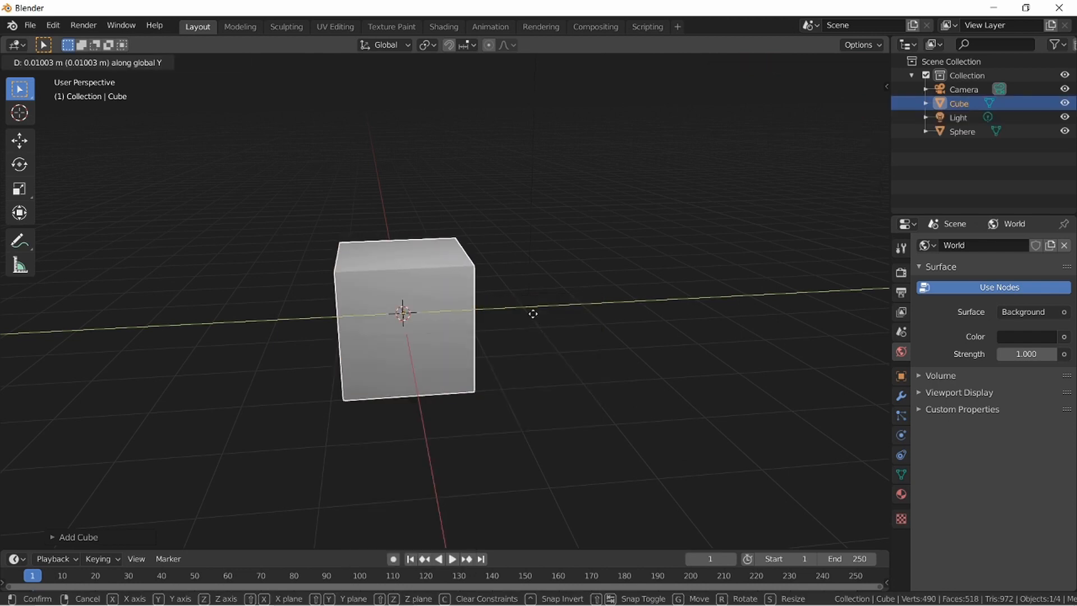
{"action": "left_click", "coordinate": [751, 306]}
Step: Examine the flat-shaded surfaces of the sphere and the cube from close range
{"action": "key", "text": "shift+grave"}
{"action": "key", "text": "w"}
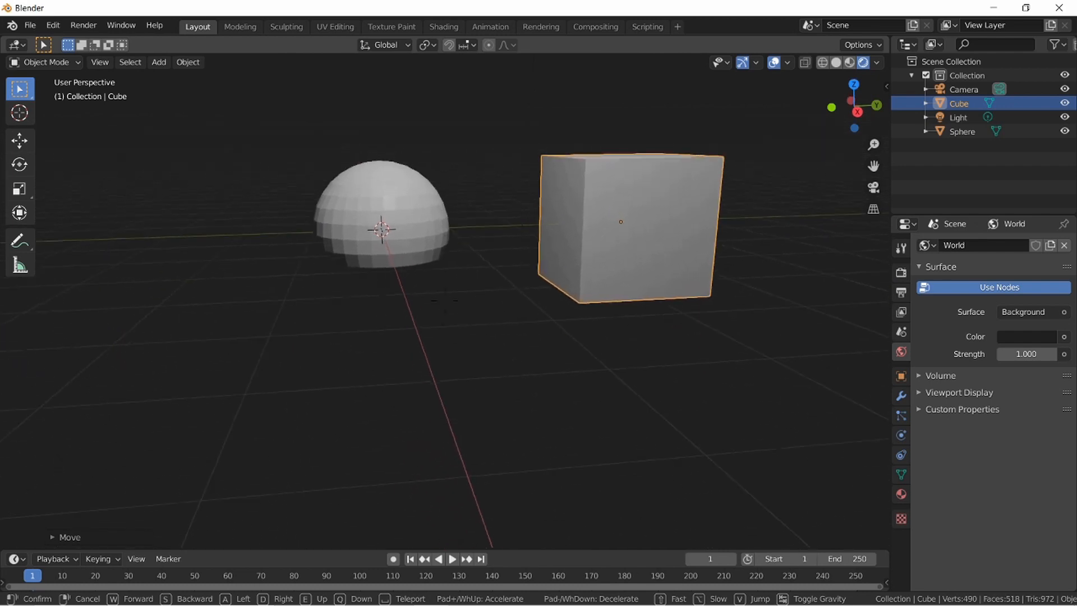
{"action": "key", "text": "w"}
{"action": "key", "text": "e"}
{"action": "key", "text": "a"}
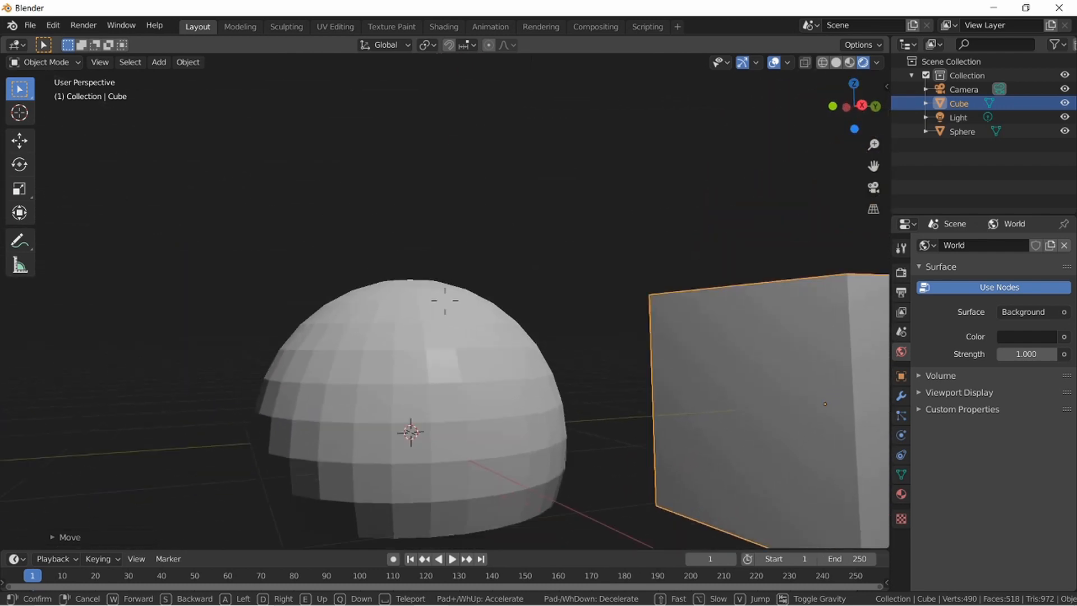
{"action": "key", "text": "q"}
{"action": "key", "text": "e"}
{"action": "key", "text": "Escape"}
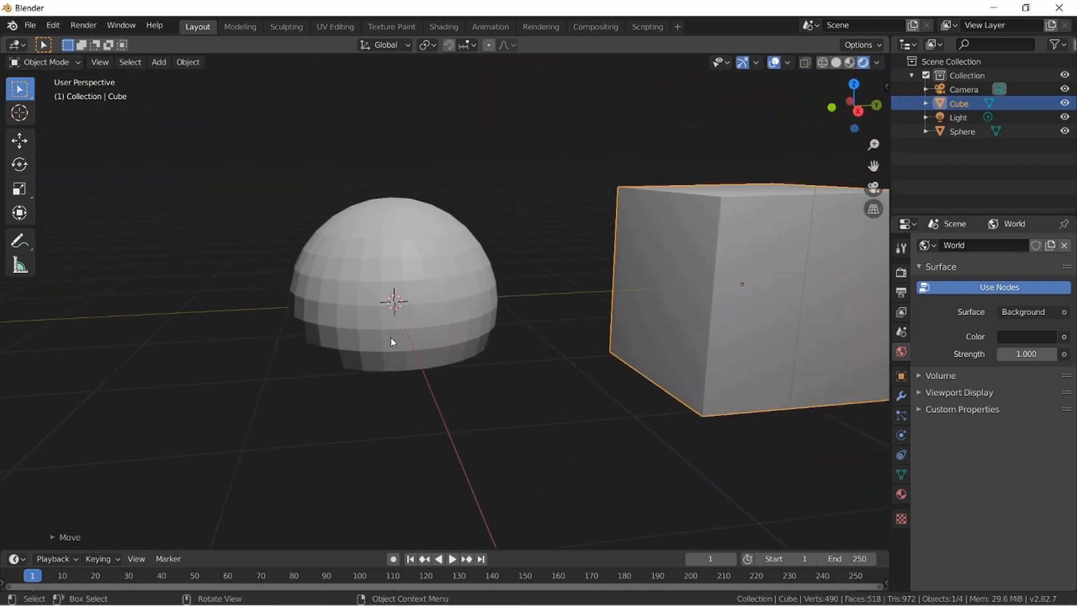
Step: Apply smooth shading to both the cube and the sphere
{"action": "right_click", "coordinate": [377, 320]}
{"action": "left_click", "coordinate": [389, 323]}
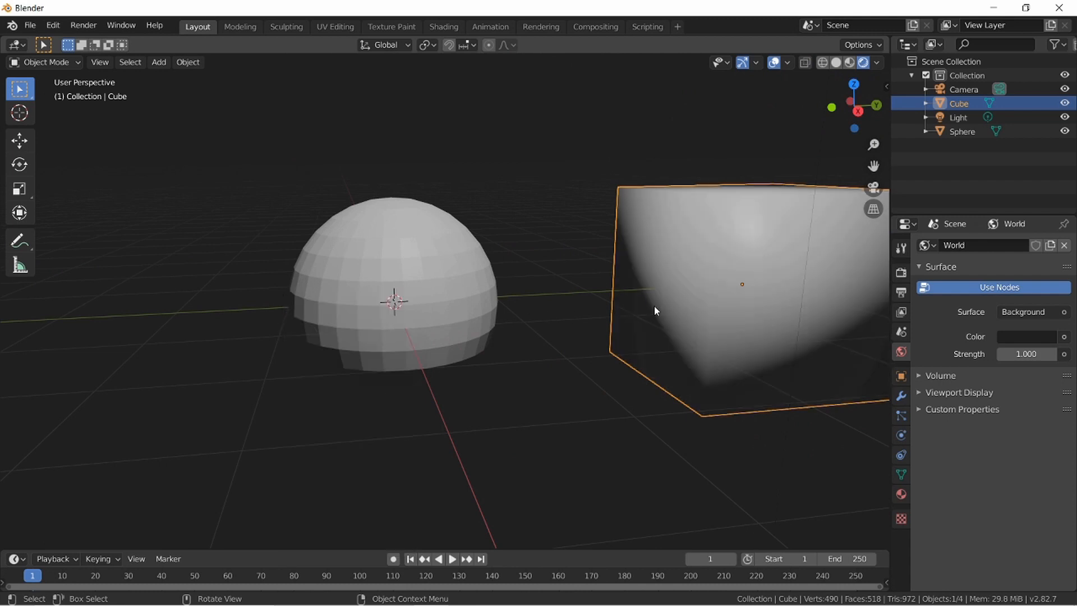
{"action": "left_click", "coordinate": [428, 299]}
{"action": "right_click", "coordinate": [433, 298]}
{"action": "left_click", "coordinate": [435, 298]}
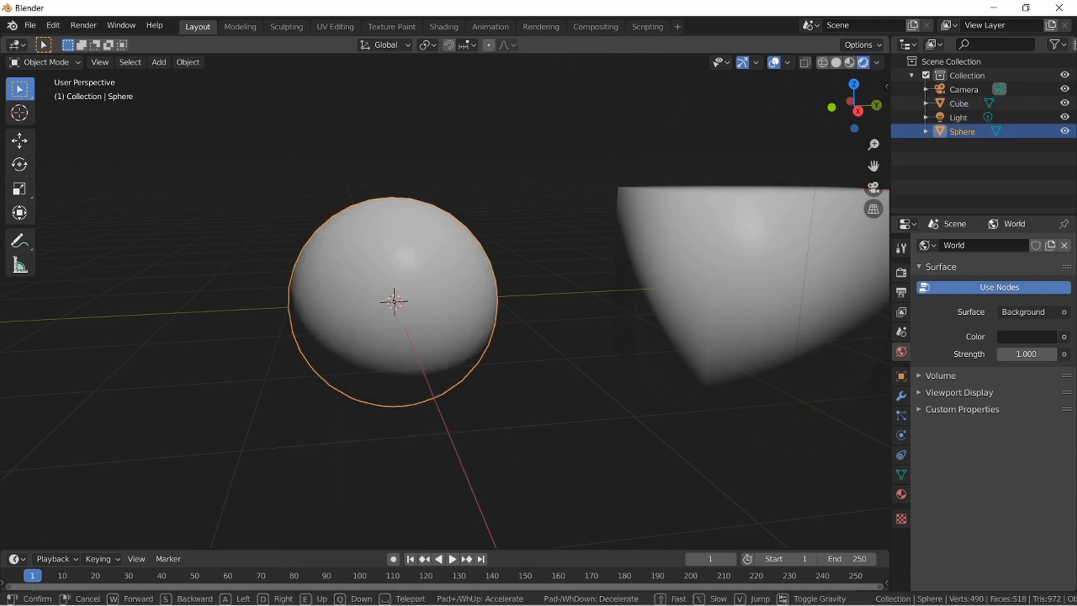
Step: Give the sphere a new material with a green base color
{"action": "key", "text": "shift+grave"}
{"action": "key", "text": "Escape"}
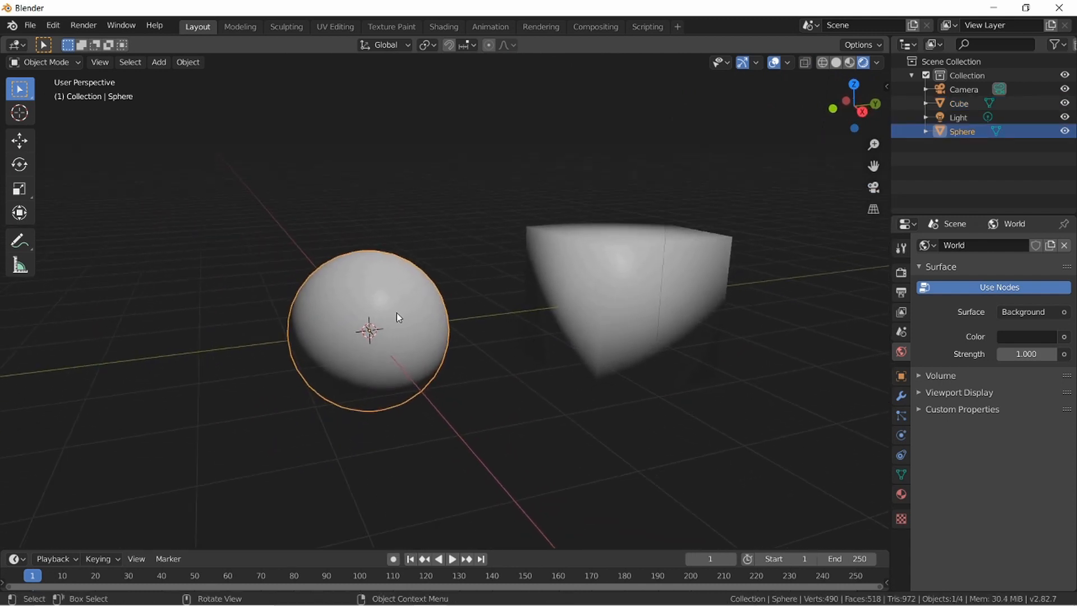
{"action": "left_click", "coordinate": [901, 495]}
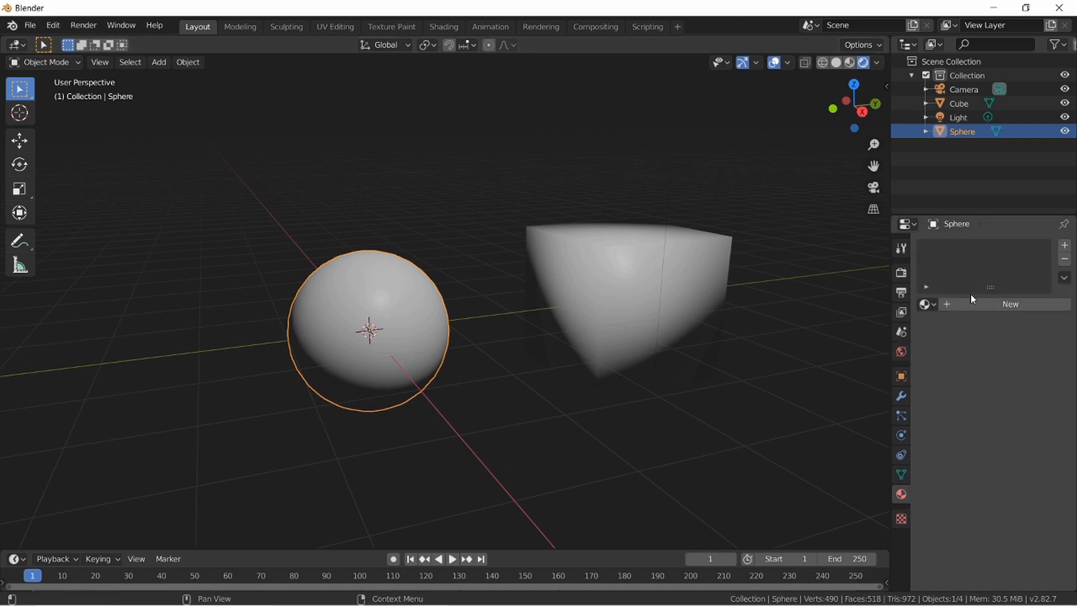
{"action": "left_click", "coordinate": [1010, 304]}
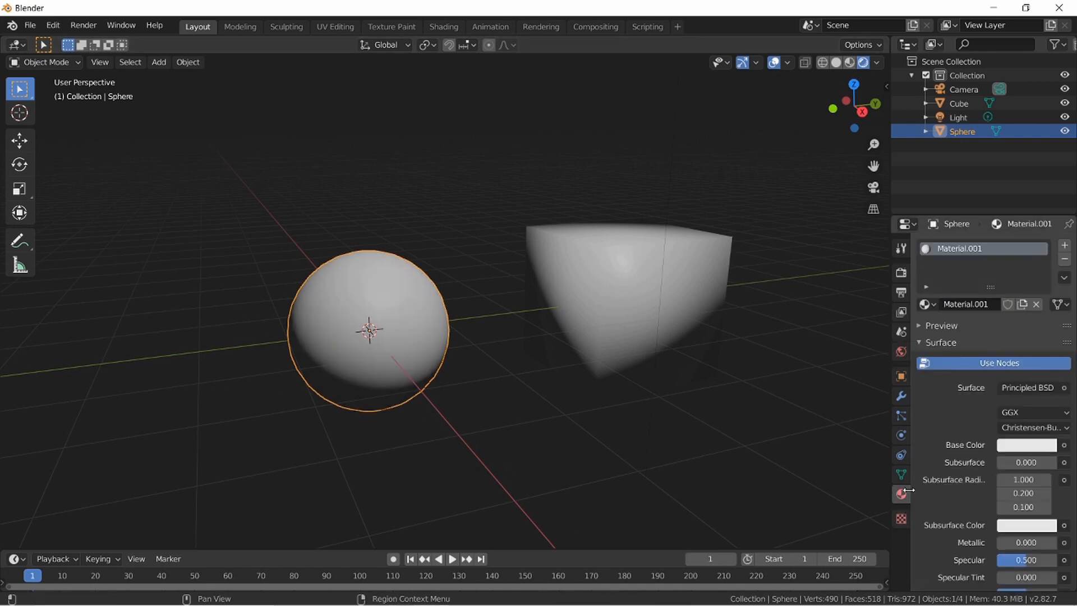
{"action": "left_click", "coordinate": [1048, 446]}
{"action": "left_click_drag", "start_coordinate": [993, 313], "coordinate": [948, 303]}
Step: Give the cube a new material with a bright red base color
{"action": "left_click", "coordinate": [627, 289]}
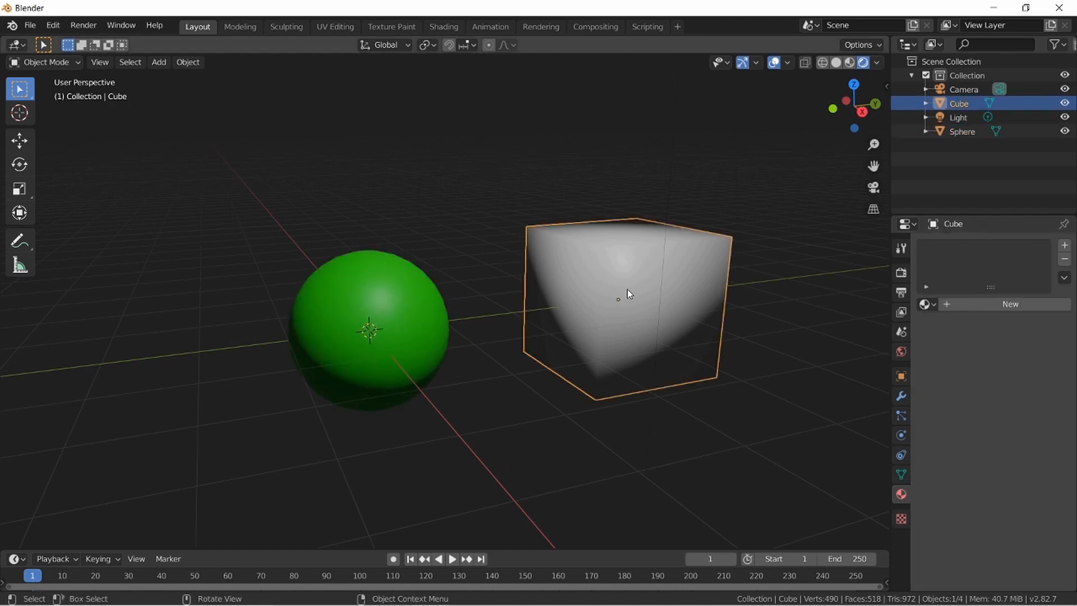
{"action": "left_click", "coordinate": [1010, 305]}
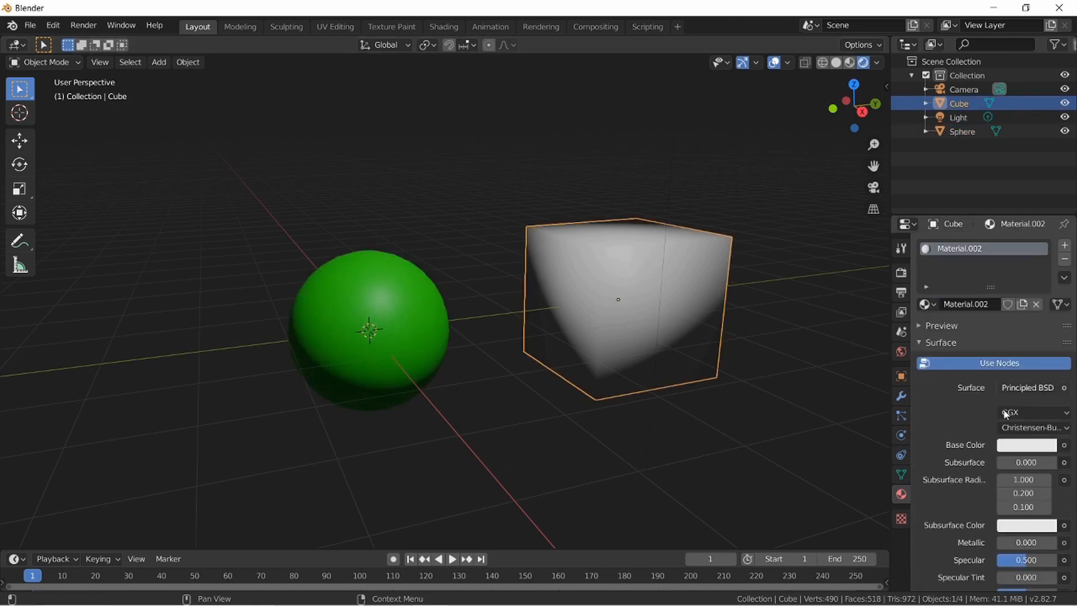
{"action": "left_click", "coordinate": [1025, 452]}
{"action": "left_click", "coordinate": [986, 348]}
Step: Inspect the colored sphere and cube from several angles and distances
{"action": "key", "text": "shift+grave"}
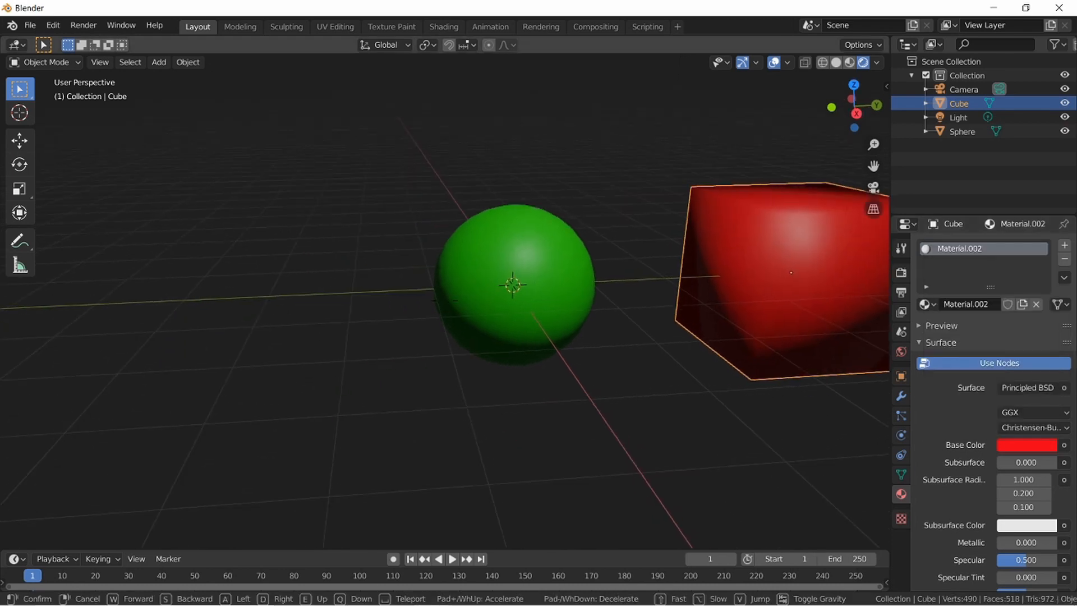
{"action": "key", "text": "d"}
{"action": "key", "text": "s"}
{"action": "key", "text": "w"}
{"action": "key", "text": "a"}
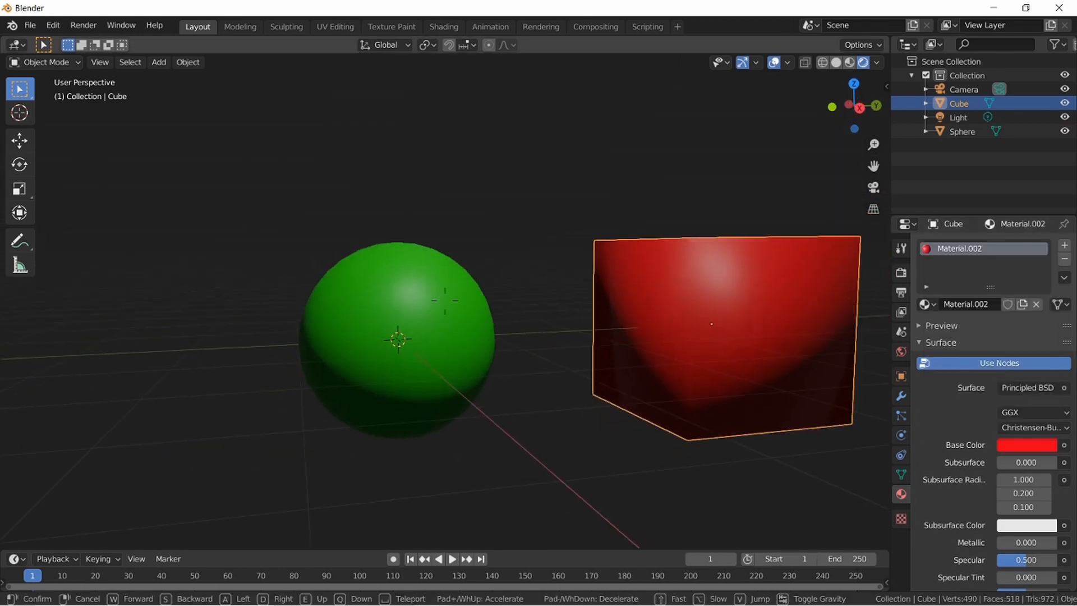
{"action": "key", "text": "w"}
{"action": "key", "text": "d"}
{"action": "left_click", "coordinate": [445, 301]}
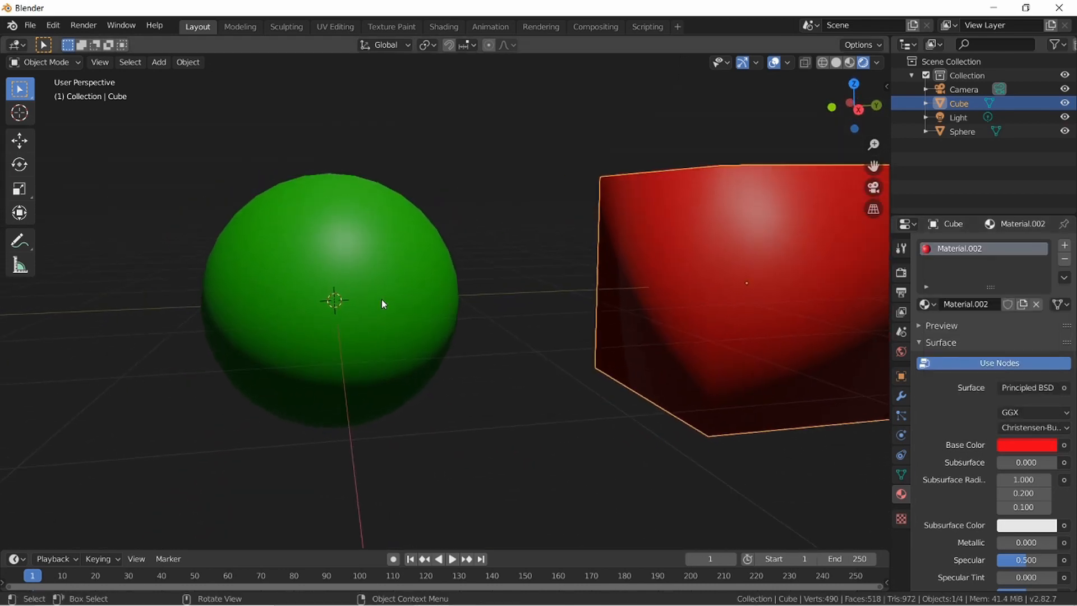
Step: Add a Wireframe modifier to the green sphere and look at the resulting lattice up close
{"action": "left_click", "coordinate": [383, 303]}
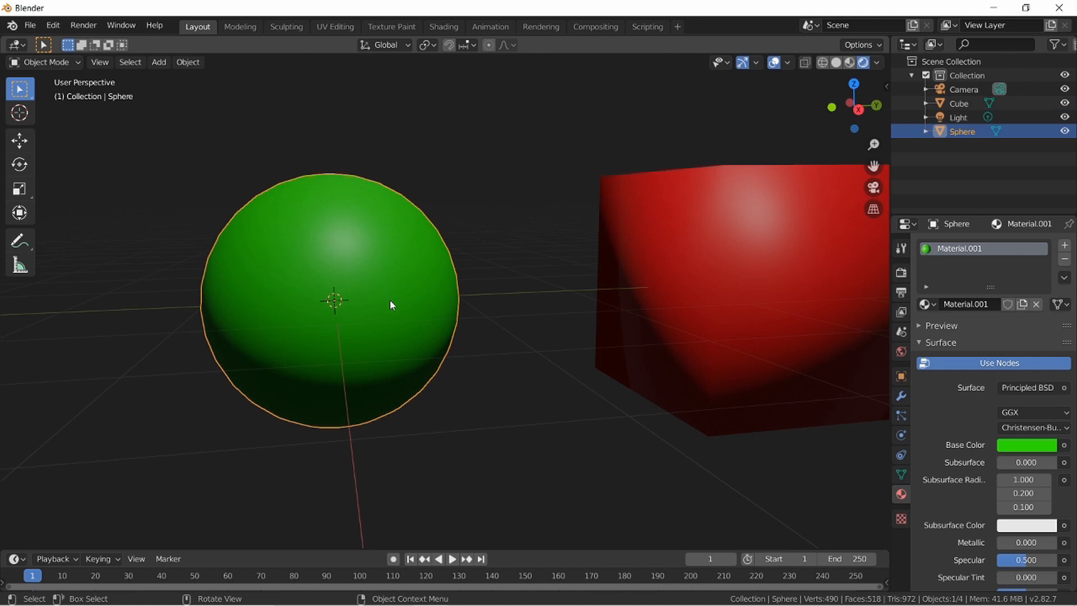
{"action": "left_click", "coordinate": [902, 397]}
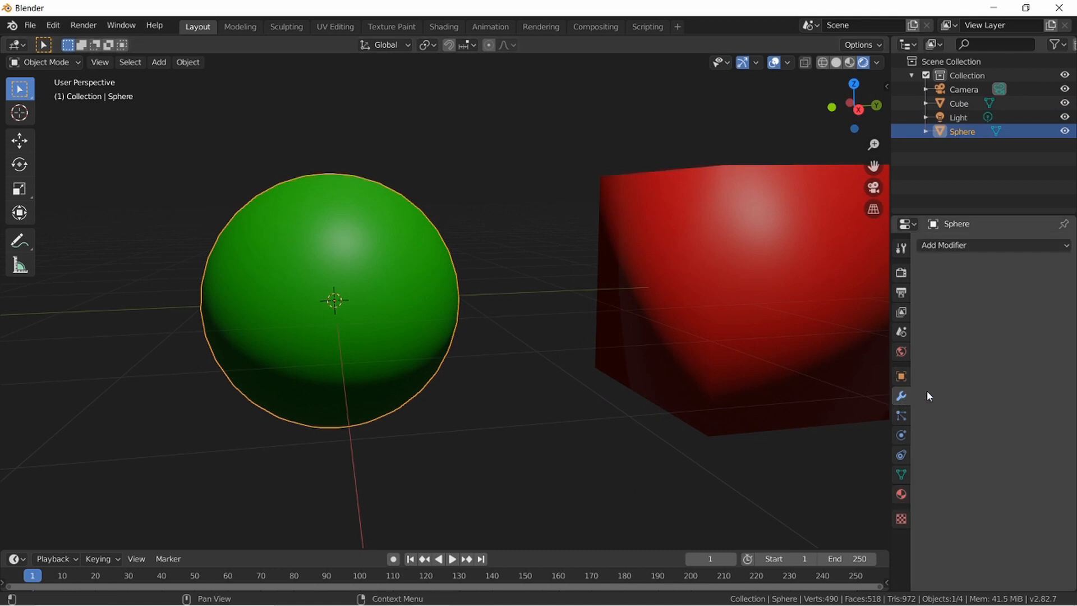
{"action": "left_click", "coordinate": [993, 247]}
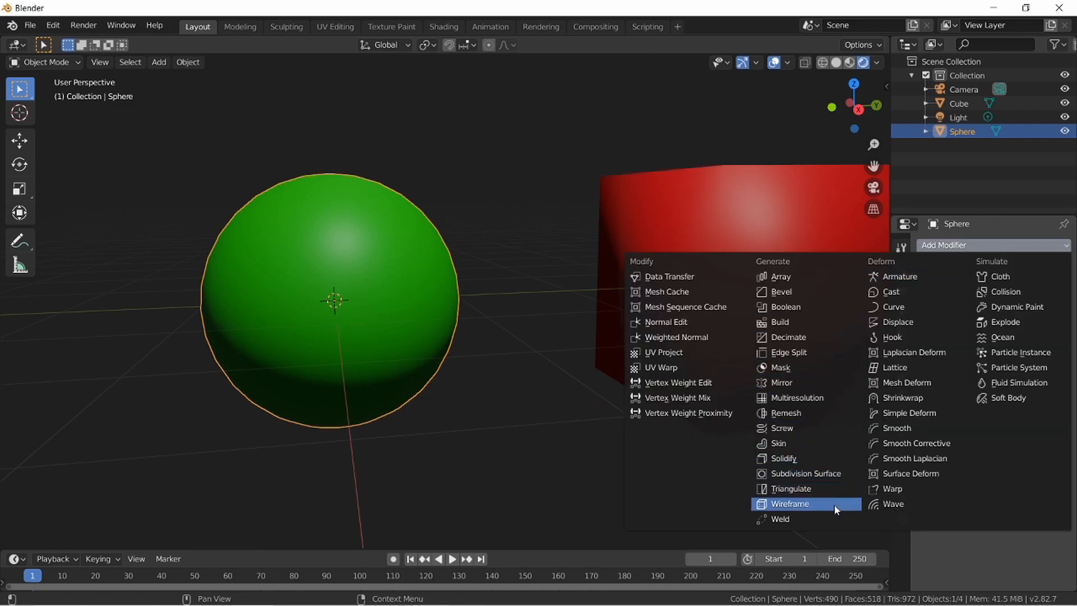
{"action": "left_click", "coordinate": [808, 504]}
{"action": "key", "text": "shift+grave"}
{"action": "key", "text": "w"}
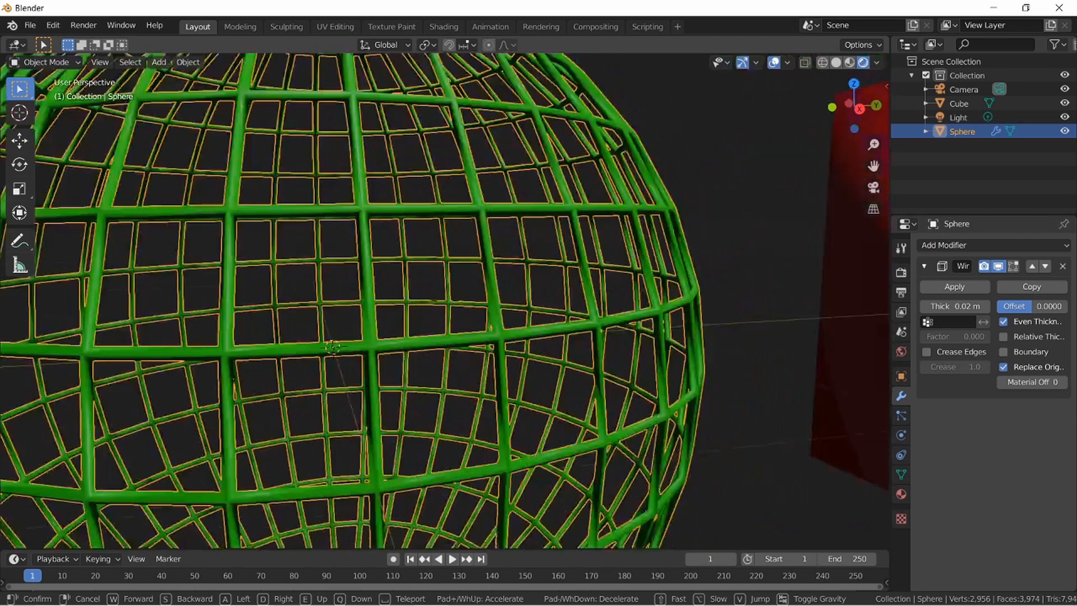
{"action": "key", "text": "s"}
{"action": "left_click", "coordinate": [446, 303]}
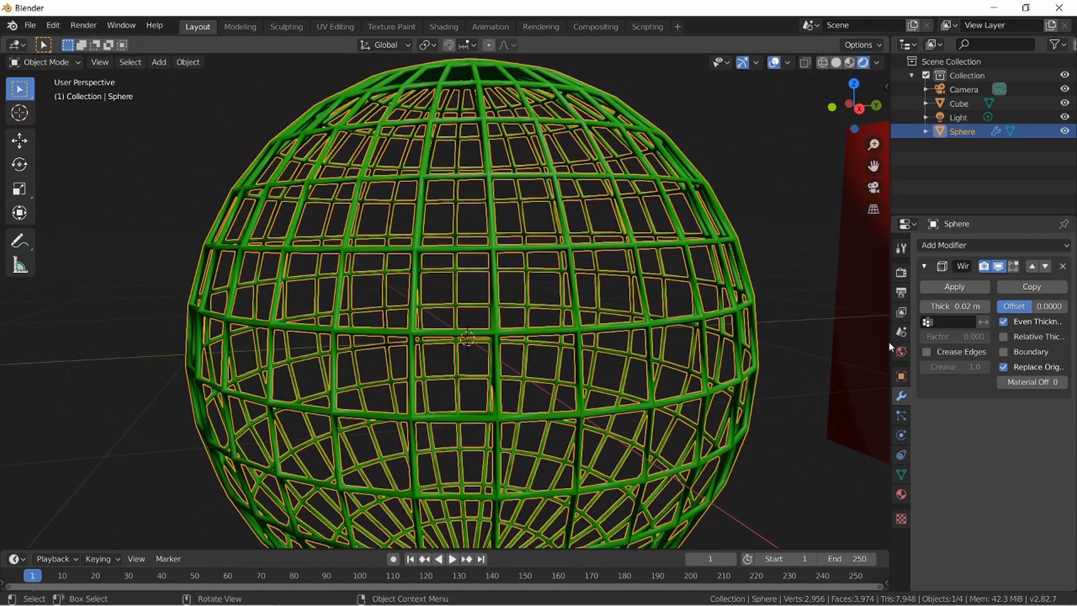
Step: Widen the properties area to show full modifier labels, and compare the sphere's wireframe with its underlying mesh in Edit Mode
{"action": "left_click", "coordinate": [870, 339]}
{"action": "left_click_drag", "start_coordinate": [890, 338], "coordinate": [787, 338]}
{"action": "left_click", "coordinate": [570, 326]}
{"action": "key", "text": "Tab"}
{"action": "key", "text": "Tab"}
{"action": "key", "text": "Tab"}
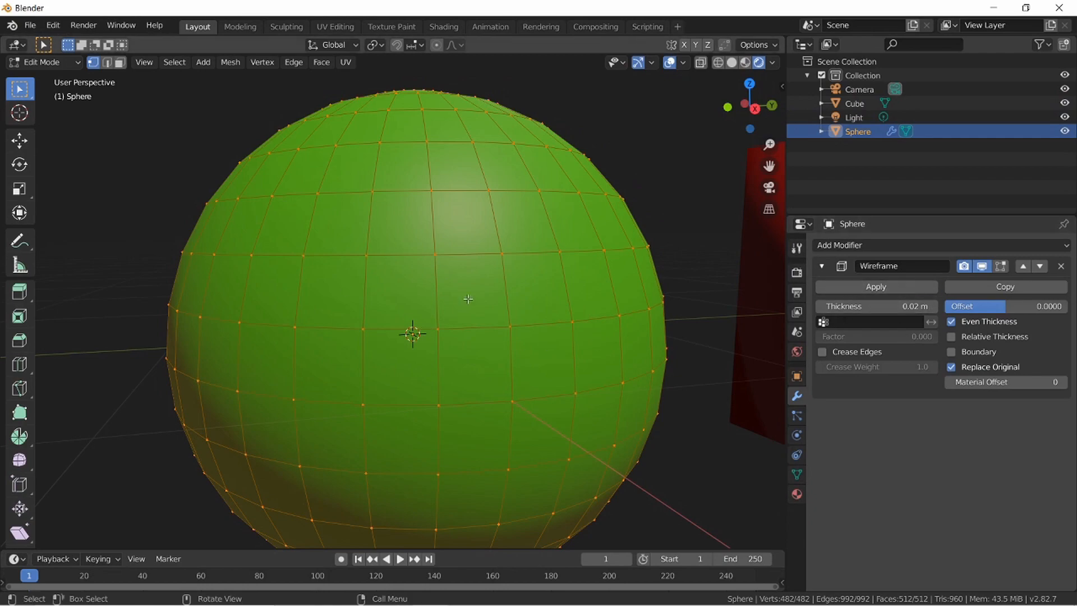
{"action": "key", "text": "Tab"}
Step: Set the thickness of the sphere's Wireframe modifier to 0.028 m, checking it against the mesh in Edit Mode
{"action": "left_click_drag", "start_coordinate": [876, 305], "coordinate": [853, 306]}
{"action": "key", "text": "Tab"}
{"action": "key", "text": "Tab"}
{"action": "mouse_move", "coordinate": [873, 306]}
{"action": "left_mouse_down"}
{"action": "mouse_move", "coordinate": [942, 306]}
{"action": "mouse_move", "coordinate": [872, 306]}
{"action": "left_mouse_up"}
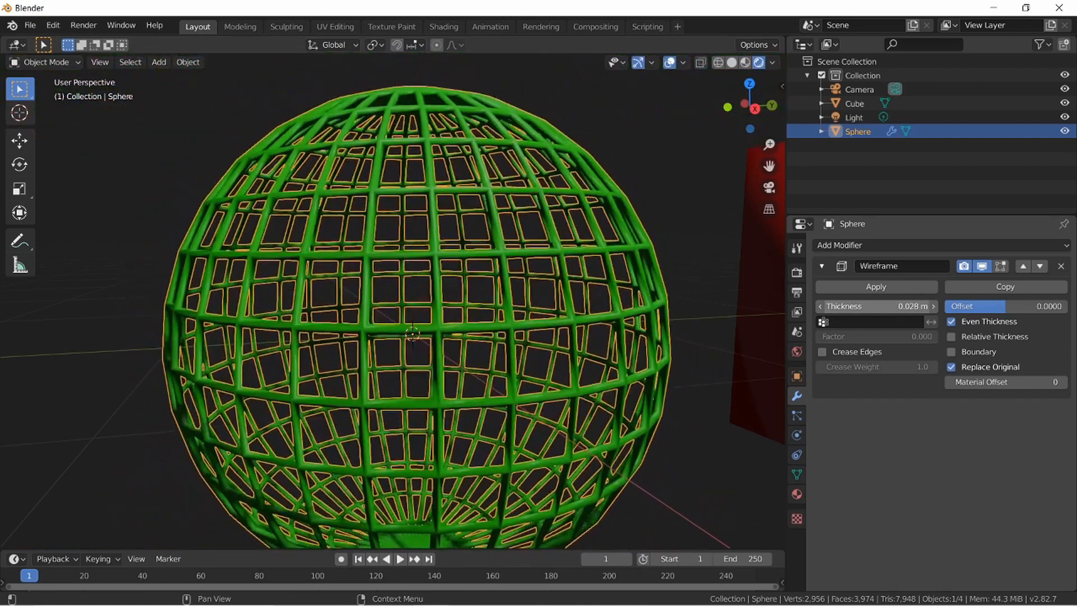
Step: Add a Wireframe modifier to the red cube
{"action": "key", "text": "shift+grave"}
{"action": "key", "text": "s"}
{"action": "key", "text": "d"}
{"action": "key", "text": "w"}
{"action": "left_click", "coordinate": [392, 302]}
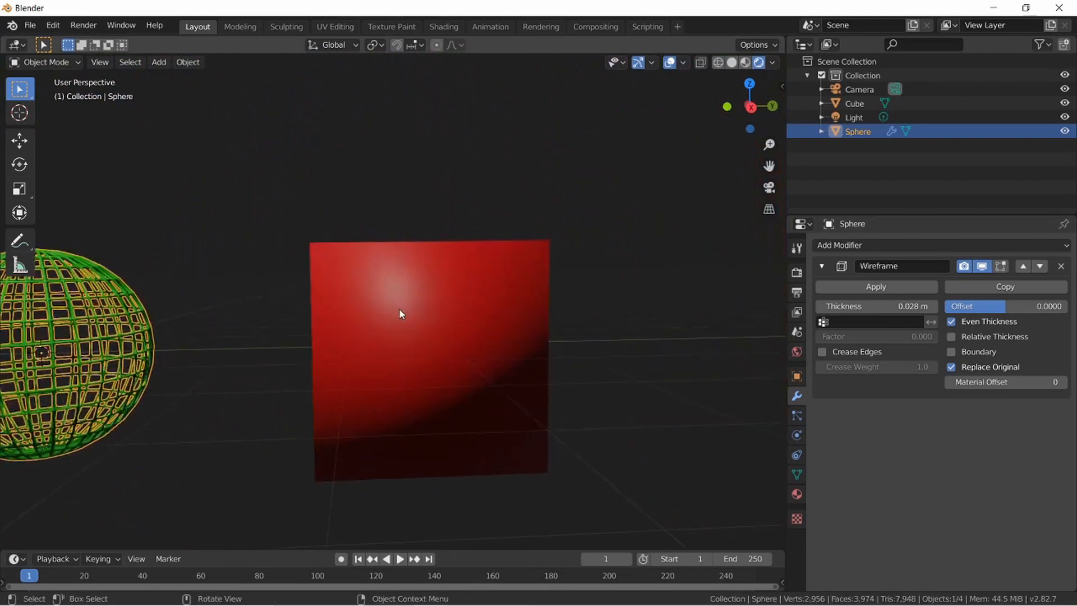
{"action": "left_click", "coordinate": [405, 314]}
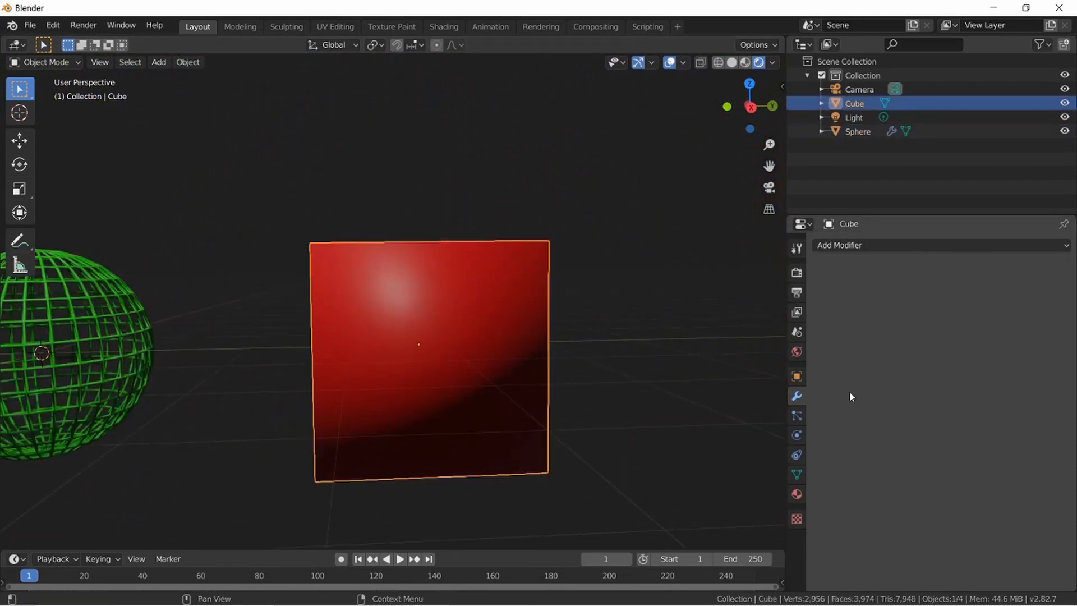
{"action": "left_click", "coordinate": [906, 247]}
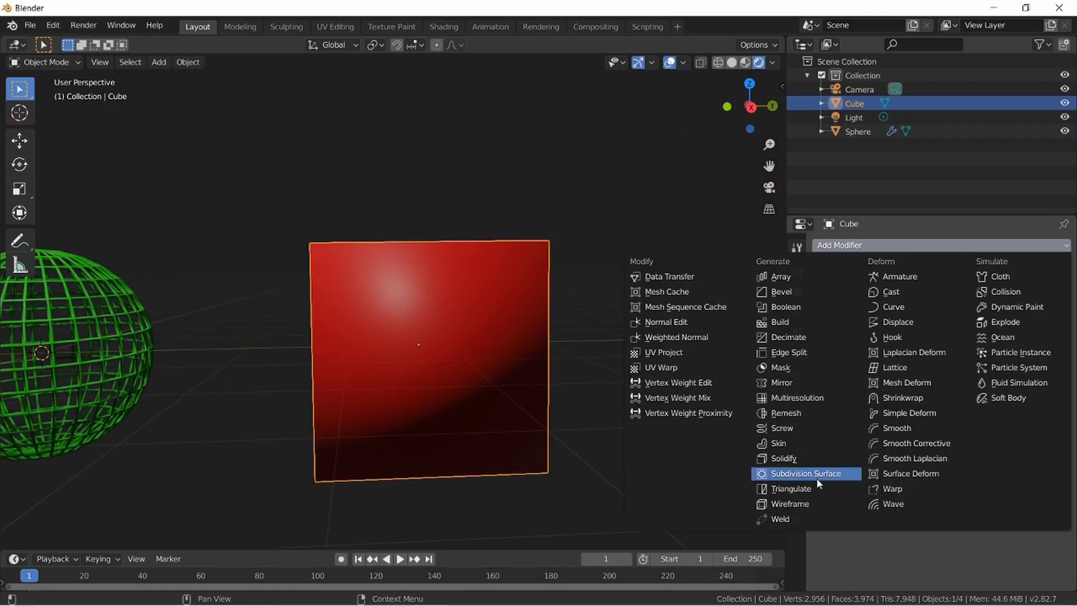
{"action": "left_click", "coordinate": [823, 503]}
Step: Set the thickness of the cube's Wireframe modifier to 0.256 m
{"action": "key", "text": "shift+grave"}
{"action": "key", "text": "w"}
{"action": "left_click_drag", "start_coordinate": [888, 304], "coordinate": [954, 305]}
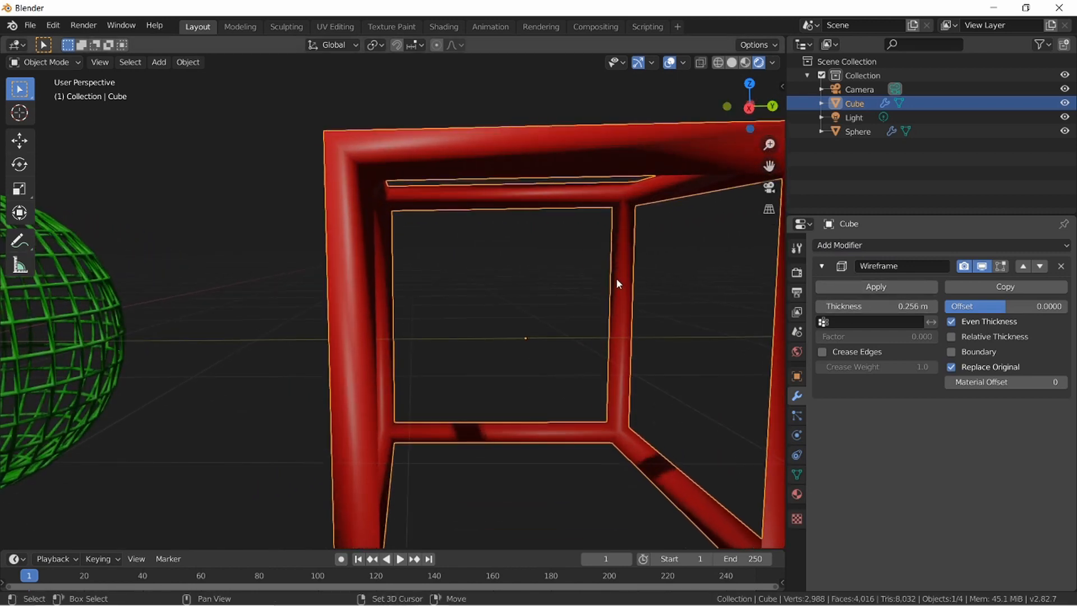
Step: Set the offset of the cube's Wireframe modifier to 0.1448 and compare the frame with Even Thickness off and on
{"action": "key", "text": "shift+grave"}
{"action": "key", "text": "s"}
{"action": "key", "text": "e"}
{"action": "key", "text": "w"}
{"action": "left_click", "coordinate": [394, 300]}
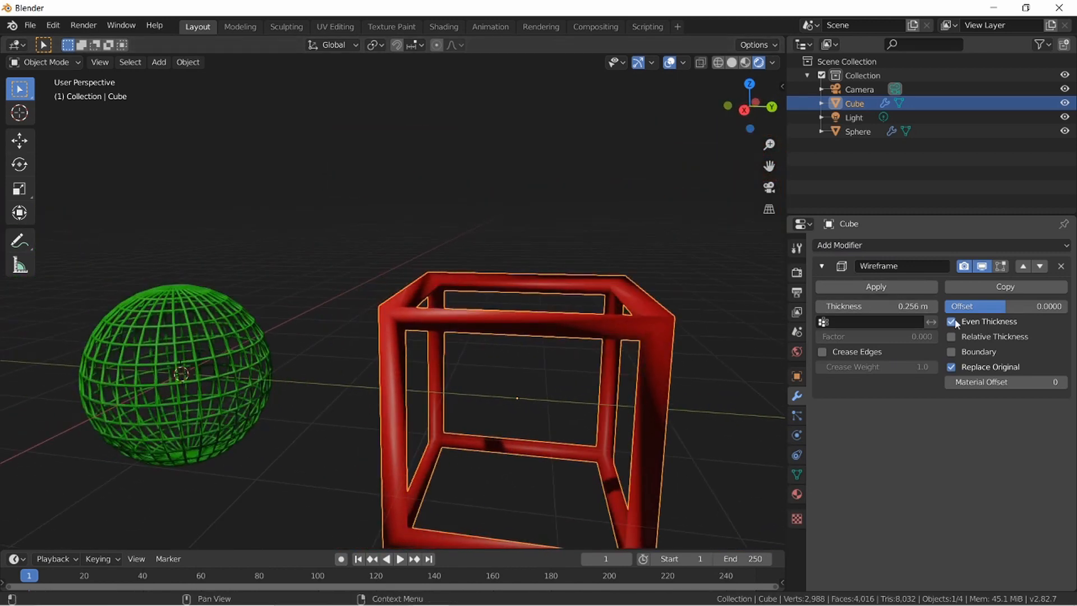
{"action": "mouse_move", "coordinate": [1032, 307]}
{"action": "left_mouse_down"}
{"action": "mouse_move", "coordinate": [1000, 307]}
{"action": "mouse_move", "coordinate": [1074, 307]}
{"action": "mouse_move", "coordinate": [1015, 307]}
{"action": "left_mouse_up"}
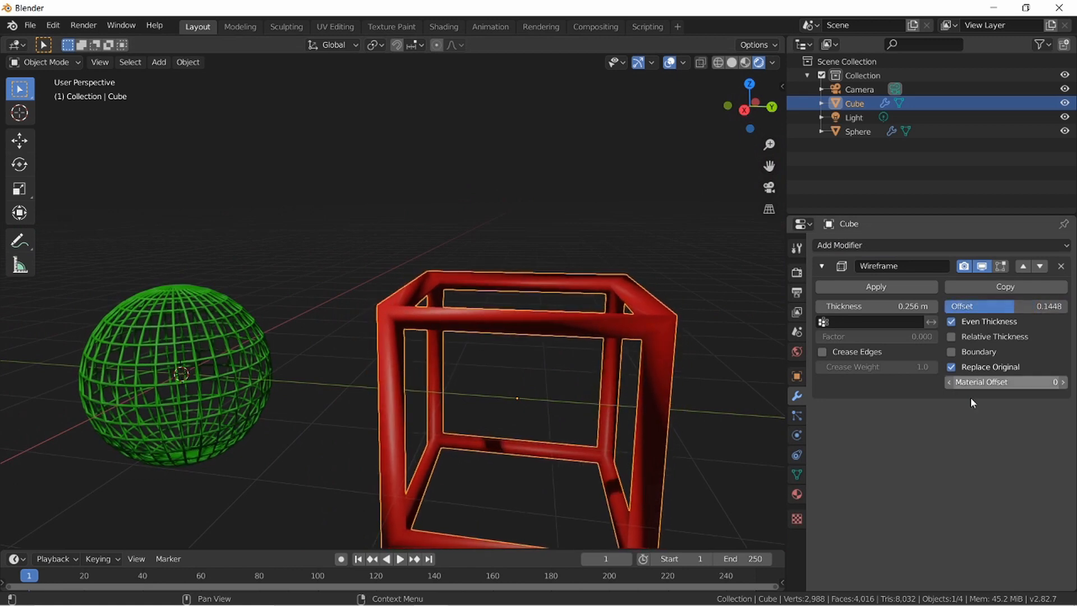
{"action": "left_click", "coordinate": [952, 322]}
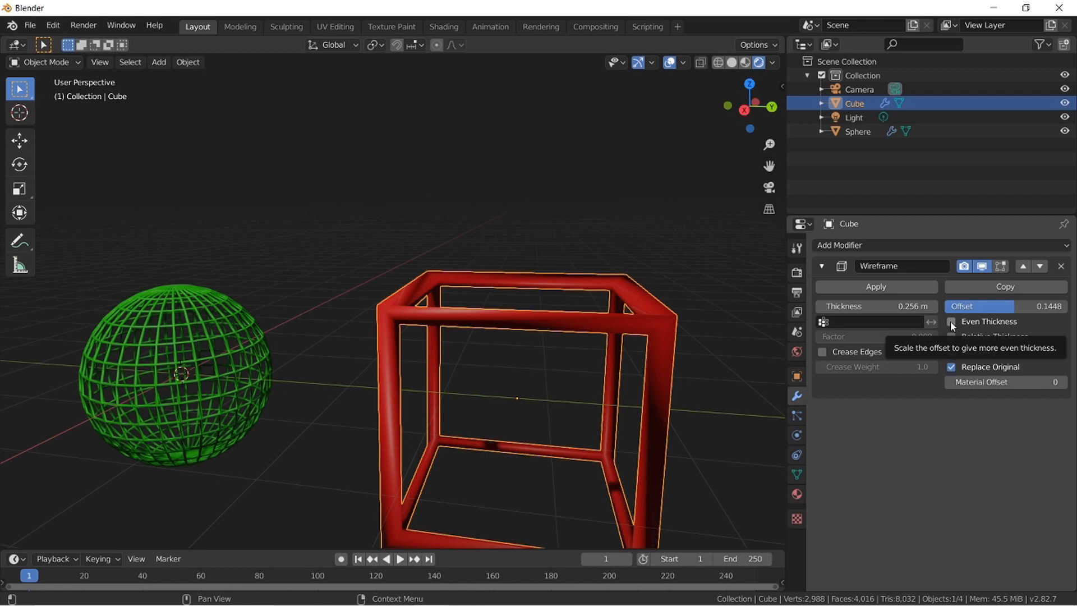
{"action": "left_click", "coordinate": [950, 321]}
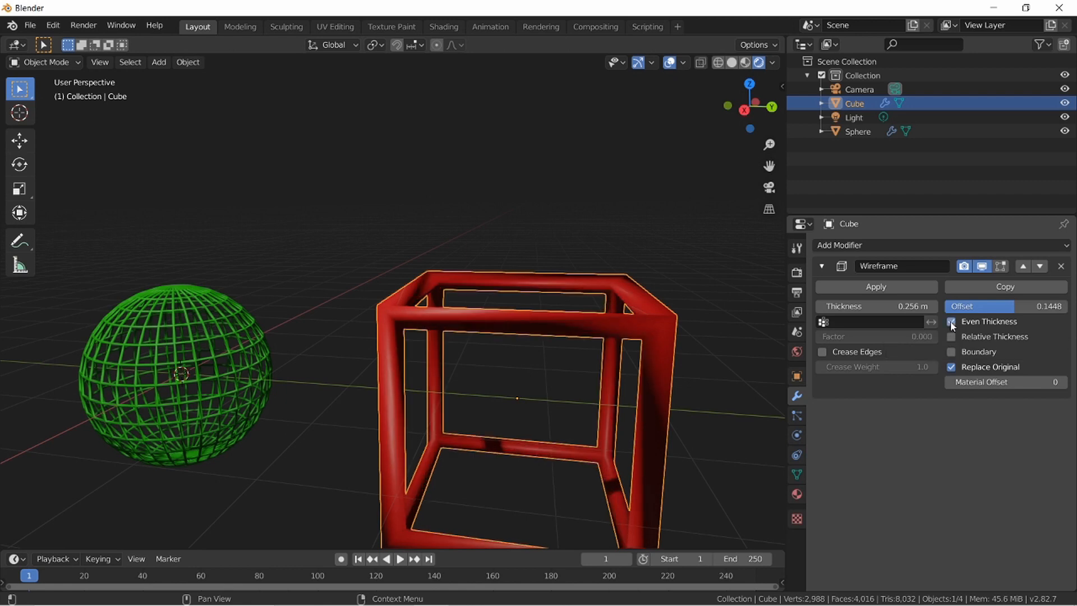
Step: Turn off Replace Original in the cube's Wireframe modifier and inspect the framed solid cube from several angles
{"action": "left_click", "coordinate": [951, 367]}
{"action": "key", "text": "shift+grave"}
{"action": "key", "text": "a"}
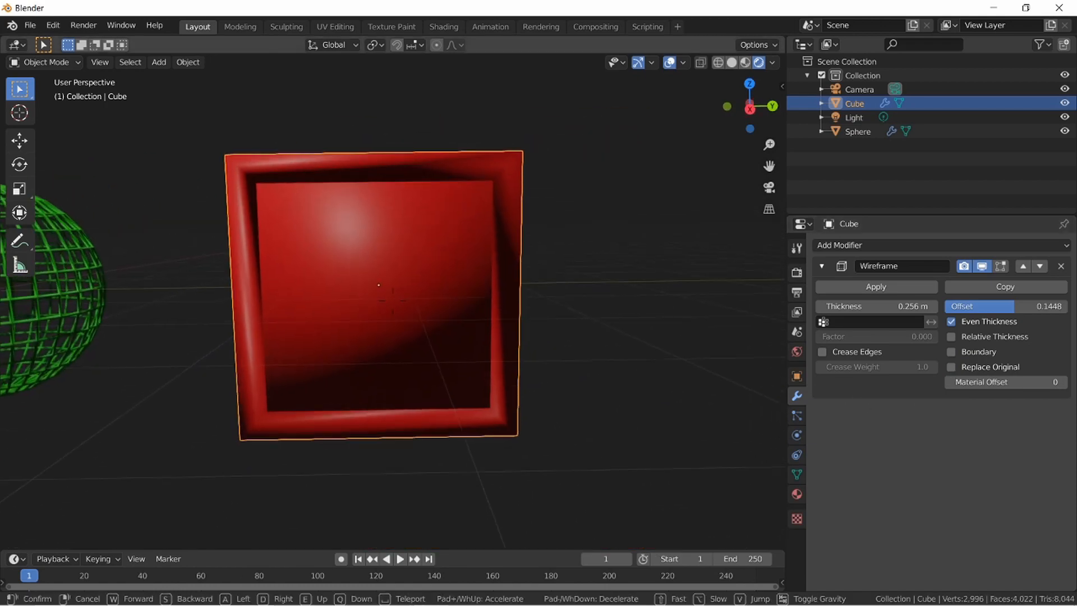
{"action": "key", "text": "d"}
{"action": "key", "text": "w"}
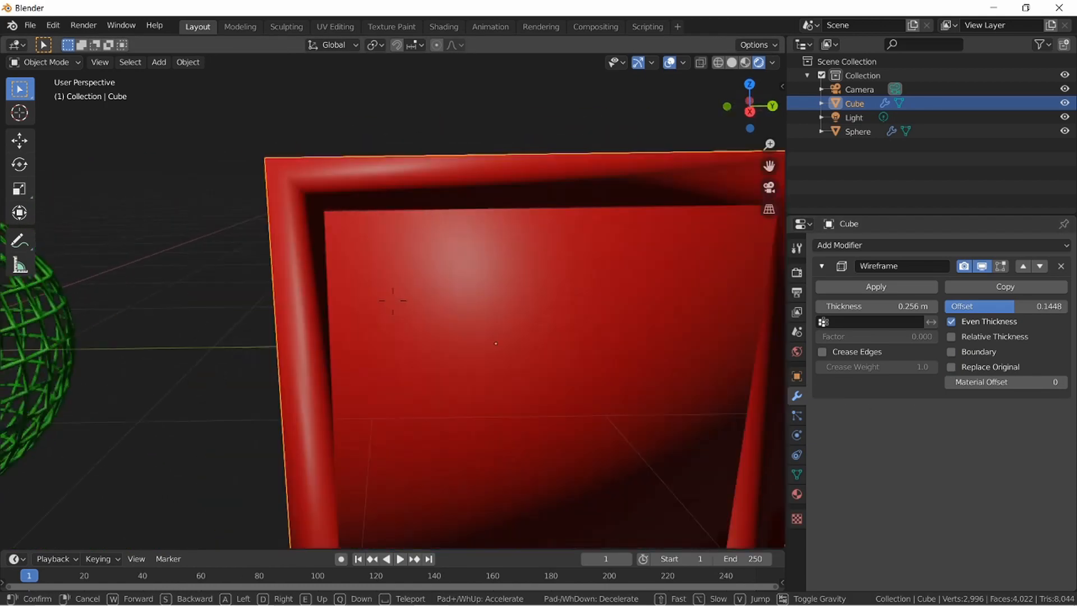
{"action": "key", "text": "s"}
{"action": "key", "text": "q"}
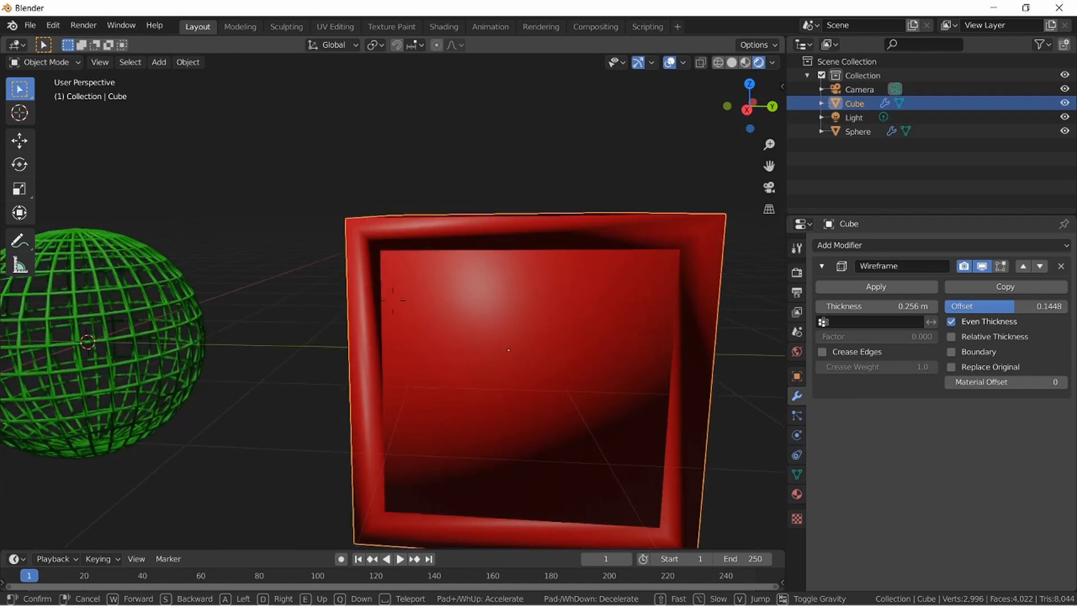
{"action": "key", "text": "d"}
{"action": "key", "text": "a"}
{"action": "key", "text": "s"}
{"action": "key", "text": "w"}
{"action": "key", "text": "a"}
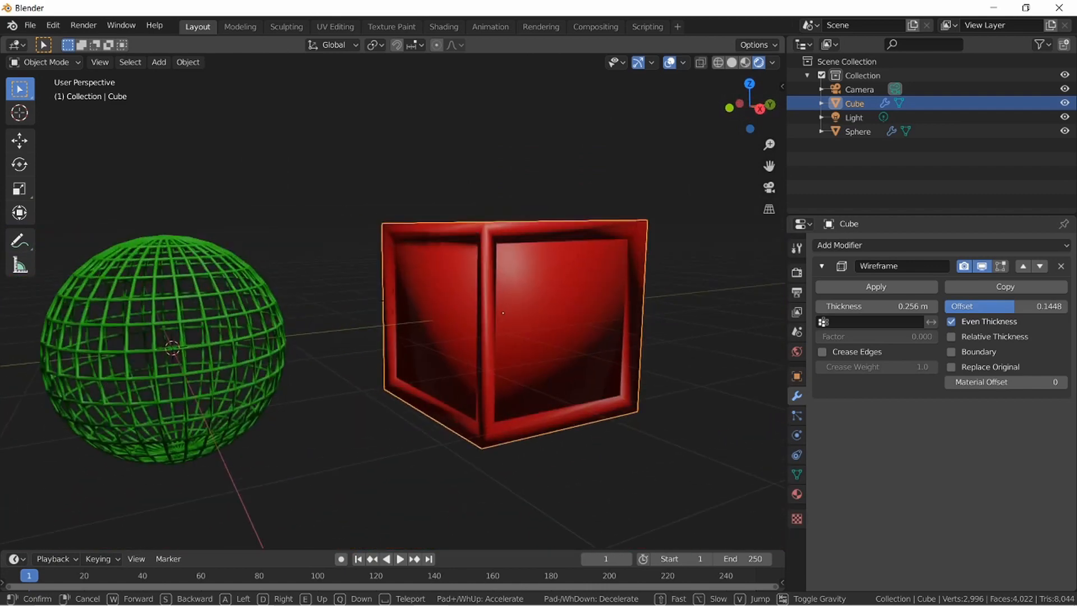
{"action": "key", "text": "d"}
{"action": "key", "text": "a"}
{"action": "left_click", "coordinate": [393, 301]}
Step: Inspect the sphere with Replace Original turned off, and turn the option back on for both the sphere and the cube
{"action": "left_click", "coordinate": [410, 324]}
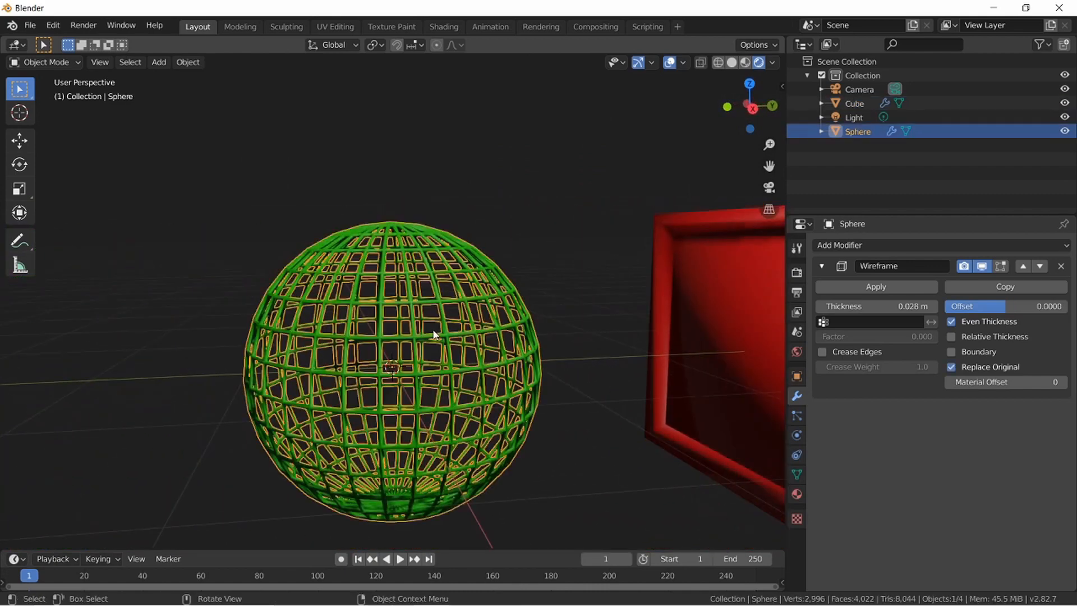
{"action": "key", "text": "shift+grave"}
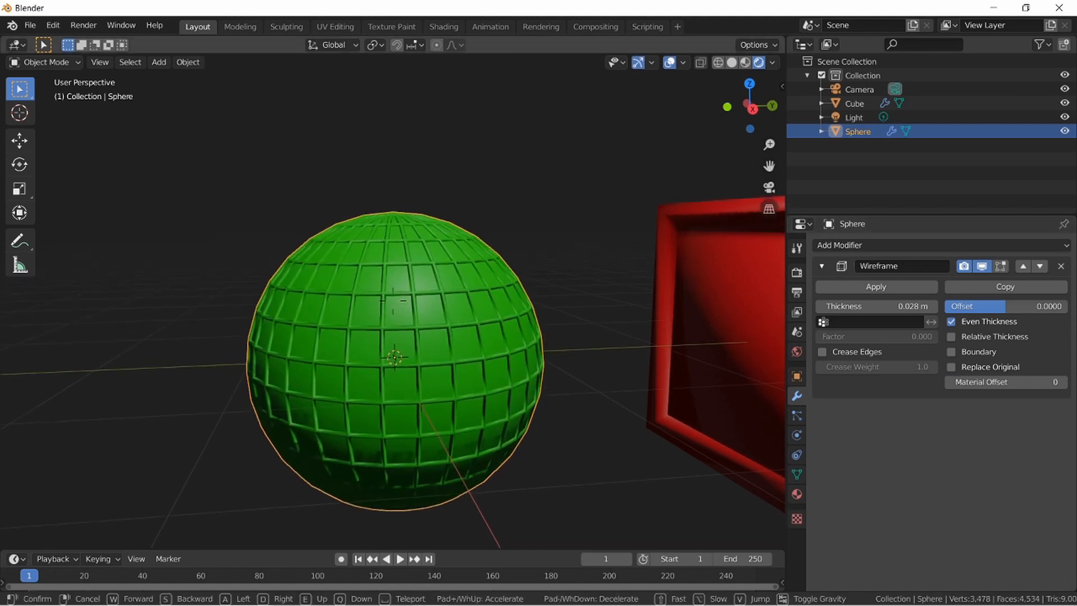
{"action": "key", "text": "w"}
{"action": "key", "text": "a"}
{"action": "key", "text": "s"}
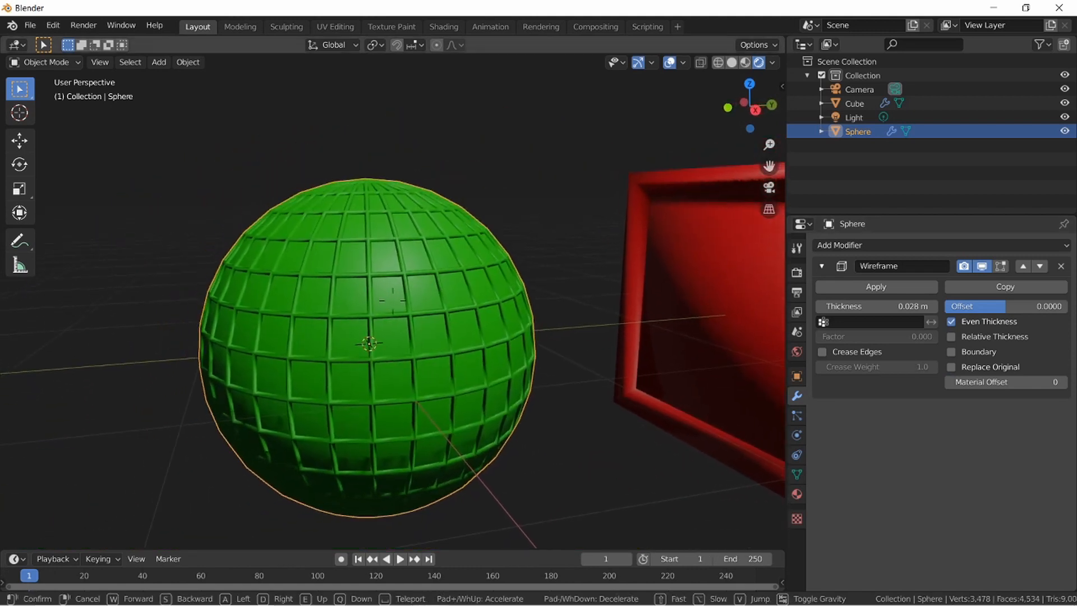
{"action": "key", "text": "w"}
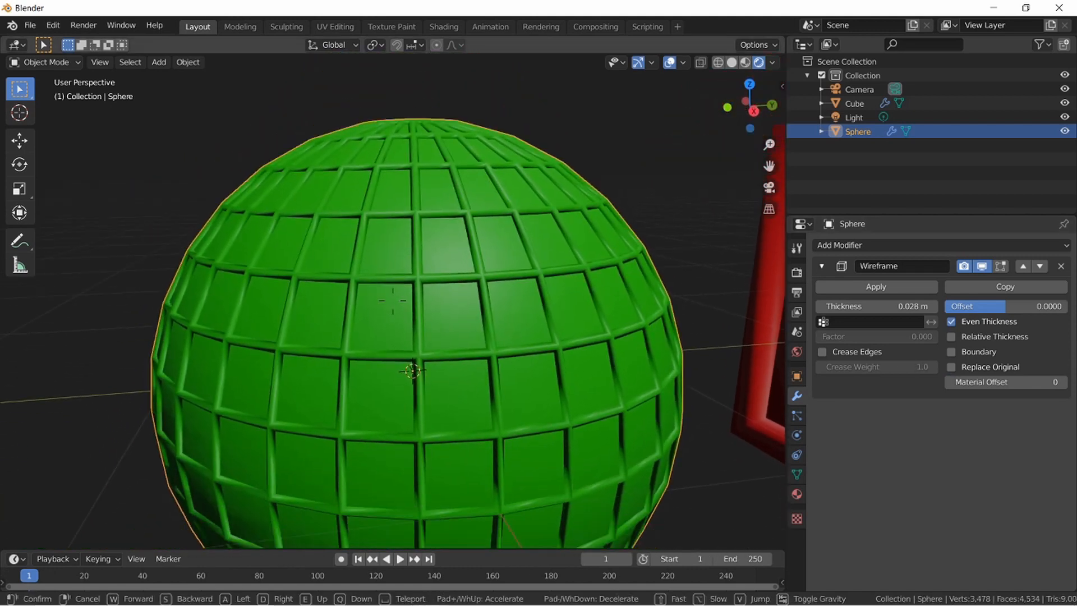
{"action": "key", "text": "s"}
{"action": "key", "text": "w"}
{"action": "key", "text": "a"}
{"action": "left_click", "coordinate": [393, 301]}
{"action": "left_click", "coordinate": [951, 368]}
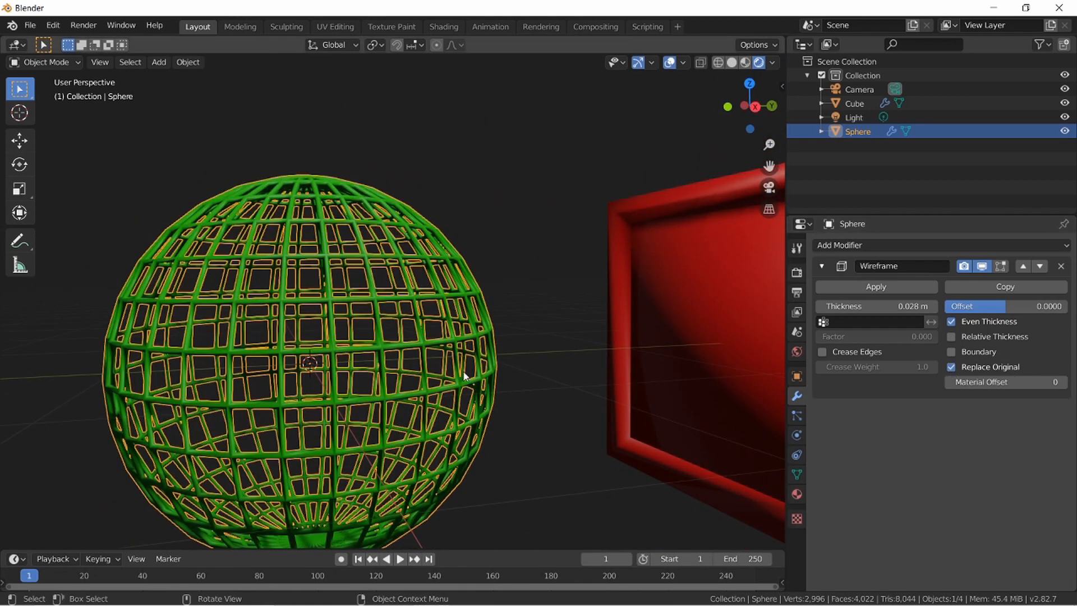
{"action": "left_click", "coordinate": [782, 334]}
{"action": "left_click", "coordinate": [951, 367]}
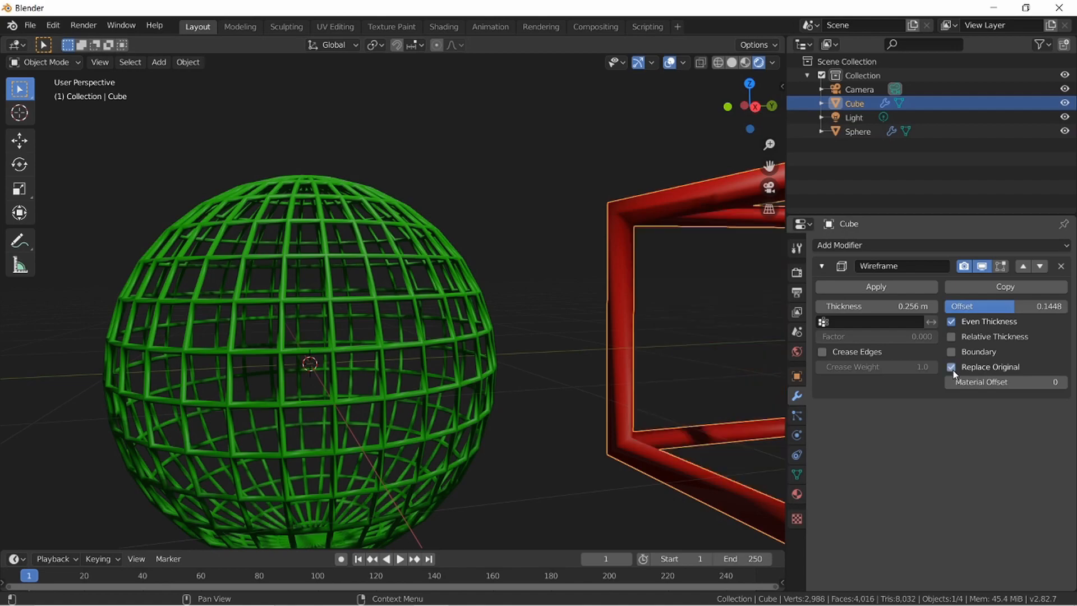
Step: Examine the sphere's and cube's wire lattices up close and from several angles
{"action": "key", "text": "shift+grave"}
{"action": "key", "text": "s"}
{"action": "key", "text": "d"}
{"action": "key", "text": "e"}
{"action": "key", "text": "w"}
{"action": "key", "text": "a"}
{"action": "key", "text": "s"}
{"action": "key", "text": "w"}
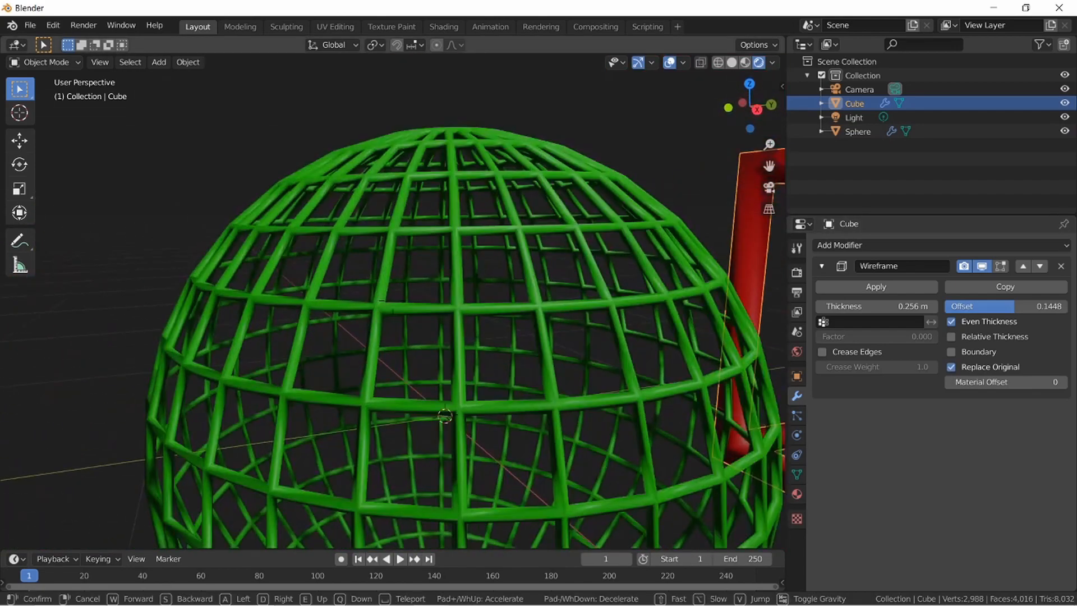
{"action": "key", "text": "s"}
{"action": "key", "text": "w"}
{"action": "key", "text": "d"}
{"action": "key", "text": "a"}
{"action": "left_click", "coordinate": [322, 341]}
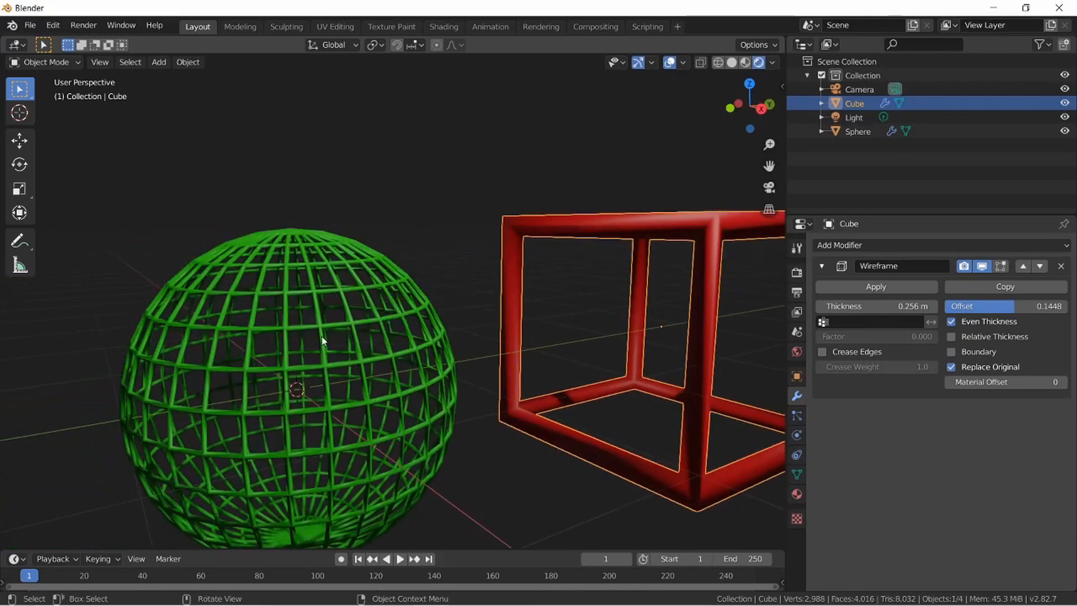
Step: Apply the Wireframe modifier on the green sphere to turn the lattice into real mesh geometry
{"action": "left_click", "coordinate": [344, 367]}
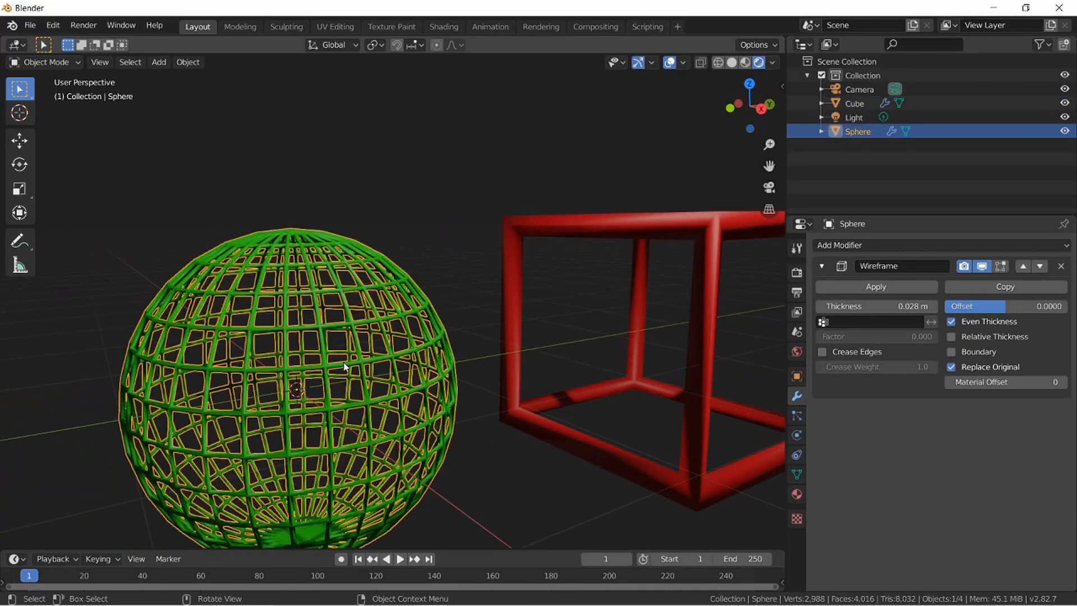
{"action": "left_click", "coordinate": [877, 287]}
Step: Try extruding a single face of the sphere's lattice along its normal in Edit Mode, and return to Object Mode
{"action": "key", "text": "Tab"}
{"action": "middle_click_drag", "start_coordinate": [335, 364], "coordinate": [378, 333]}
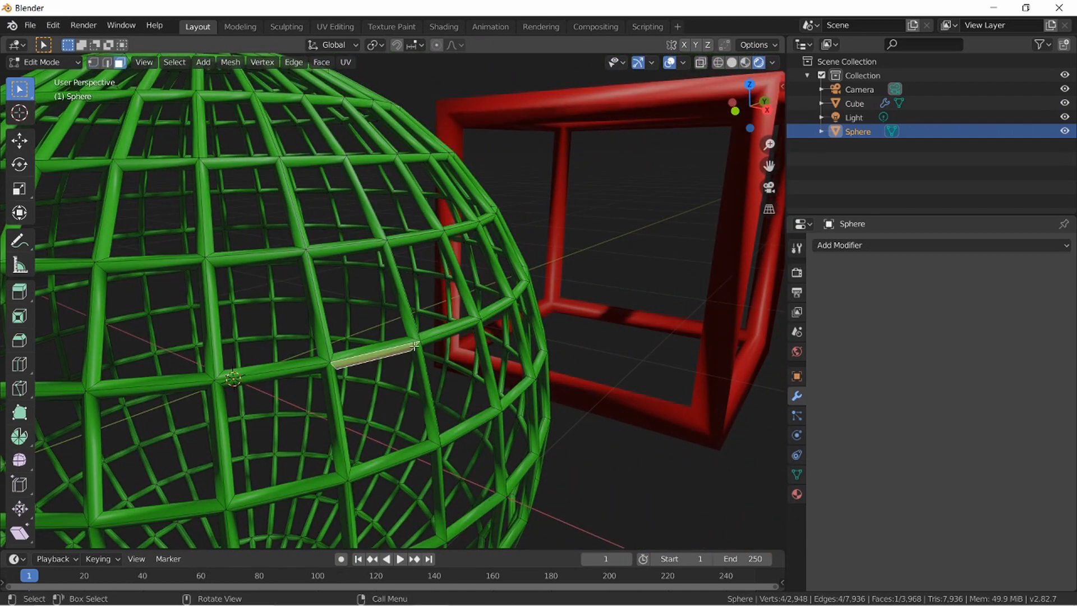
{"action": "left_click", "coordinate": [451, 322]}
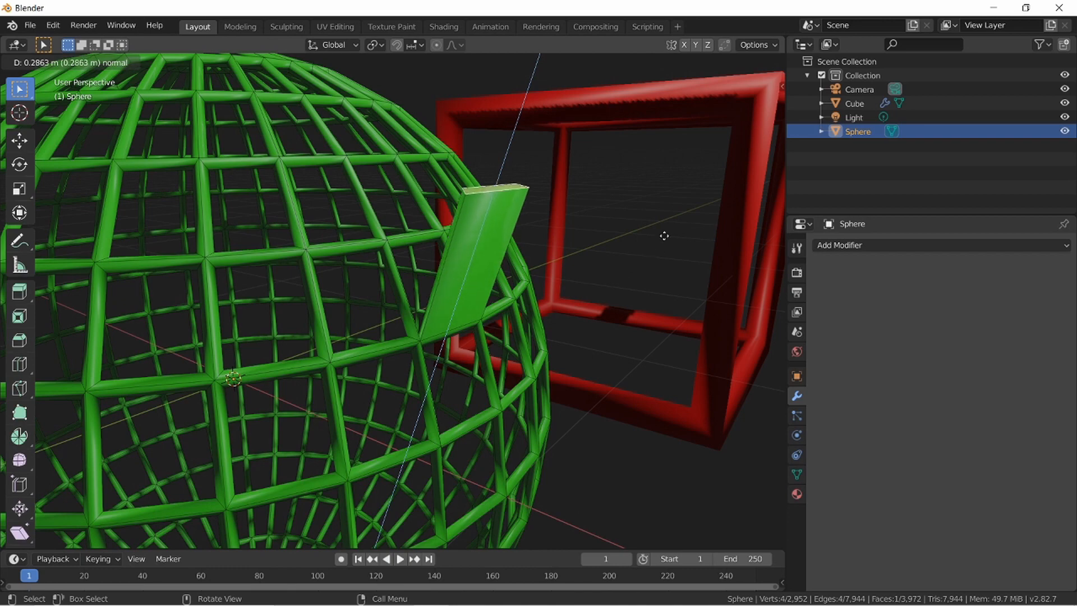
{"action": "scroll", "coordinate": [561, 255], "scroll_direction": "down", "scroll_amount": 6}
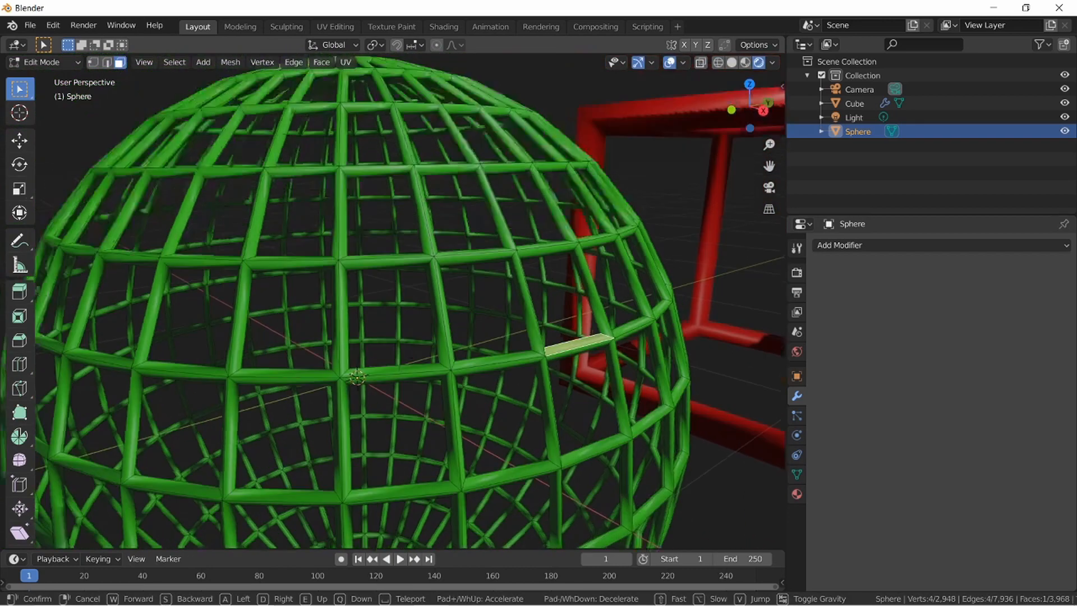
{"action": "key", "text": "Tab"}
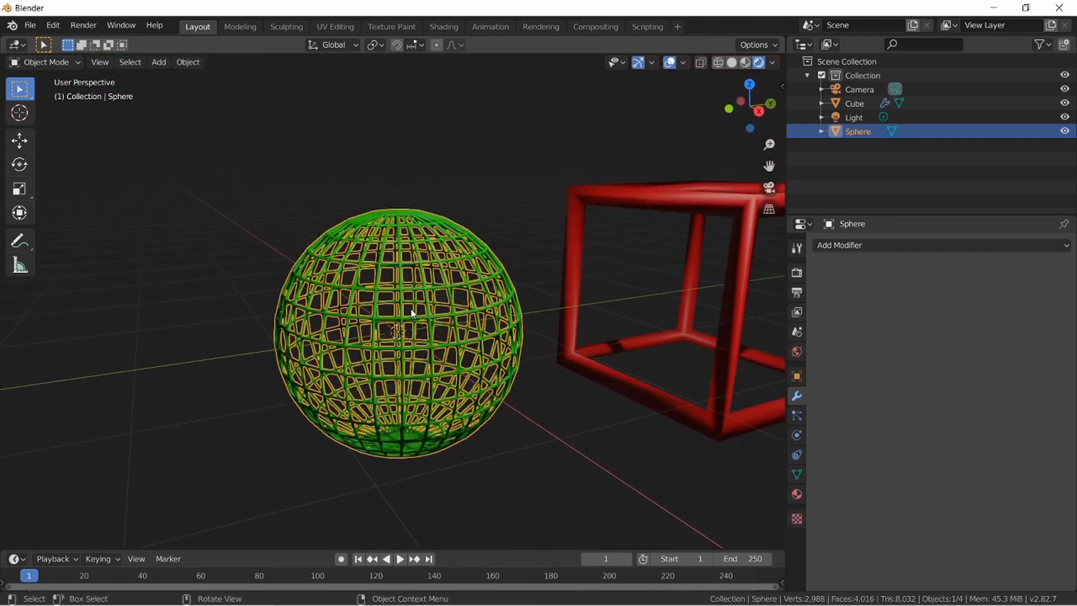
Step: Delete the green sphere and the red cube from the scene
{"action": "key", "text": "Delete"}
{"action": "left_click", "coordinate": [575, 293]}
{"action": "key", "text": "Delete"}
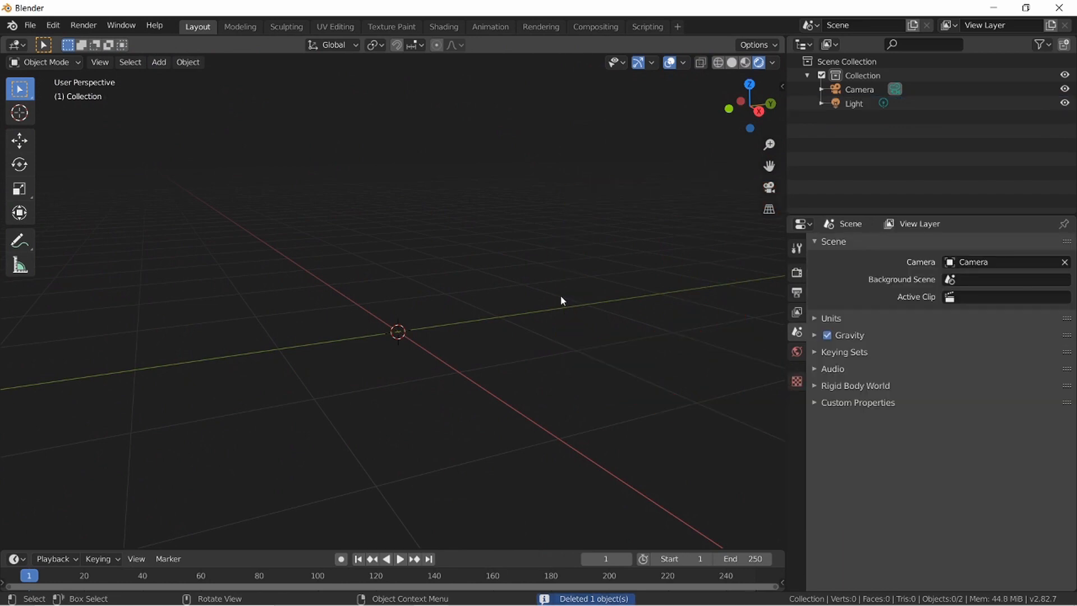
Step: Add a UV sphere at the world origin of the emptied scene
{"action": "key", "text": "shift+grave"}
{"action": "key", "text": "d"}
{"action": "key", "text": "s"}
{"action": "key", "text": "a"}
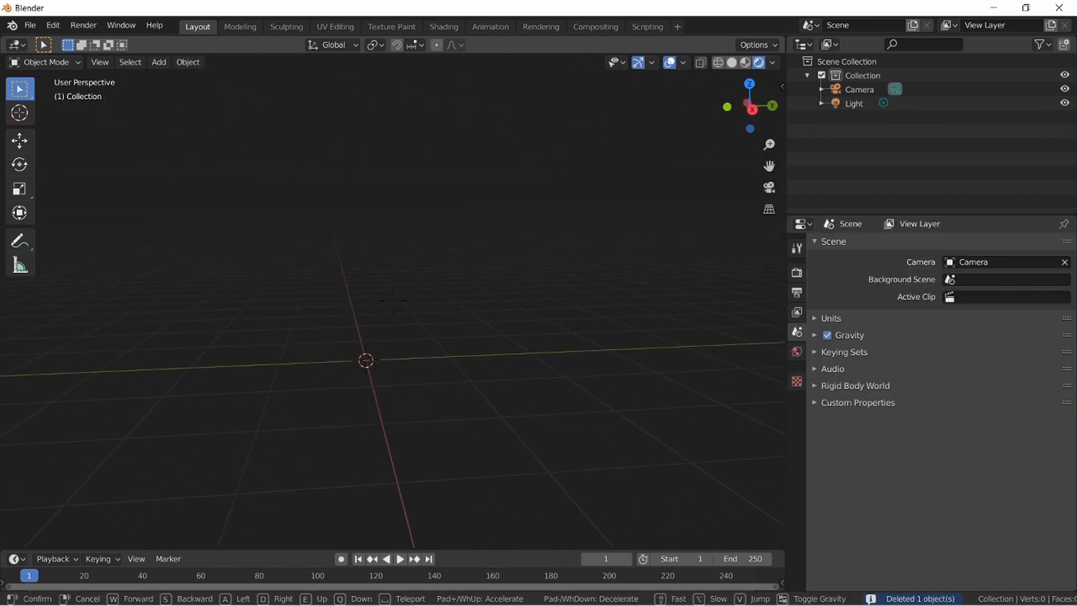
{"action": "left_click", "coordinate": [397, 312]}
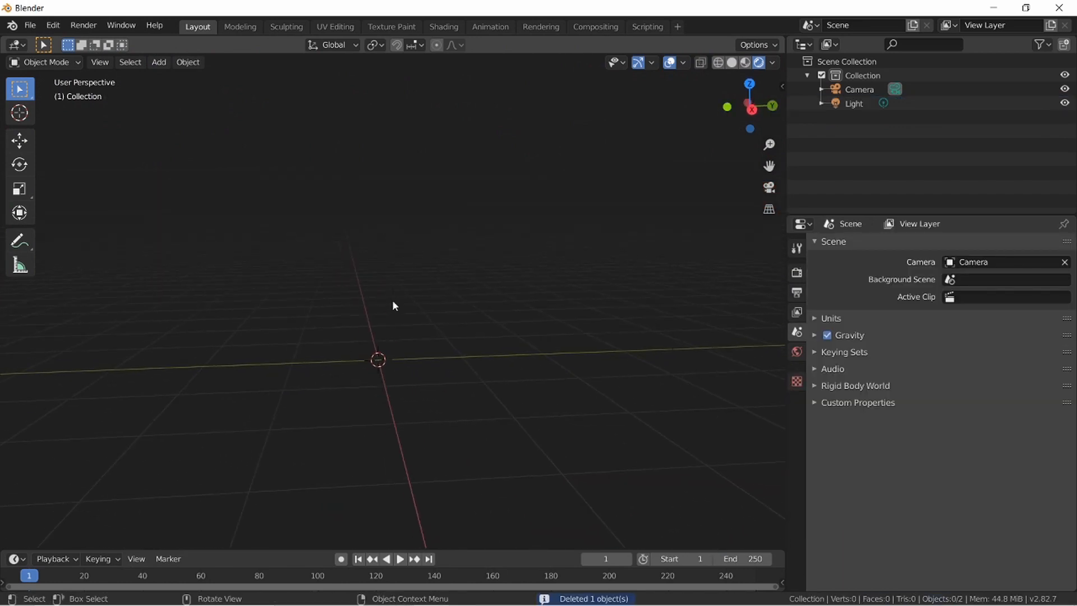
{"action": "key", "text": "shift+a"}
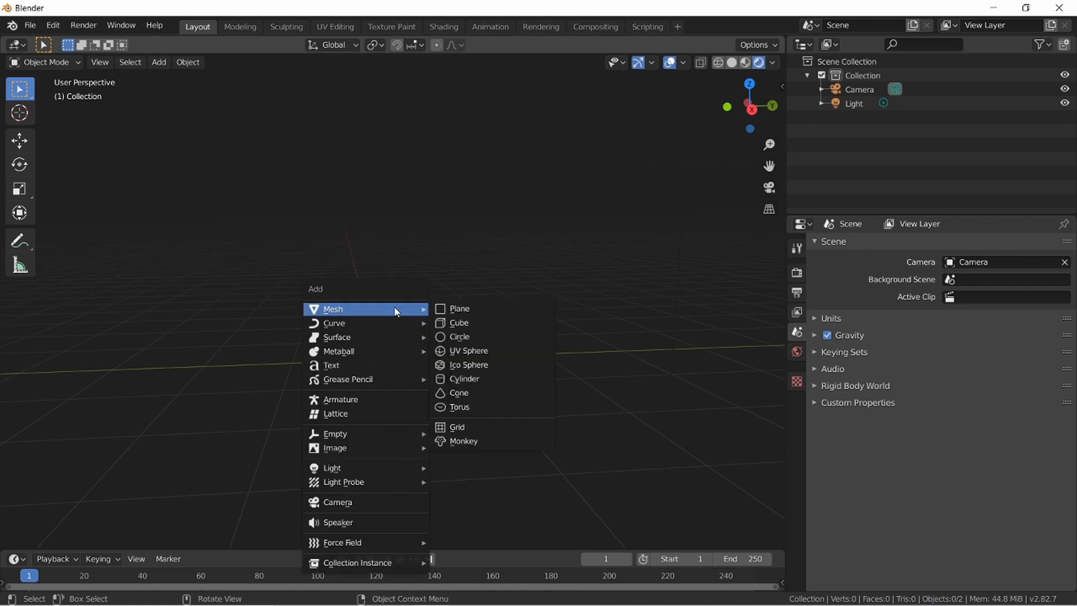
{"action": "left_click", "coordinate": [512, 358]}
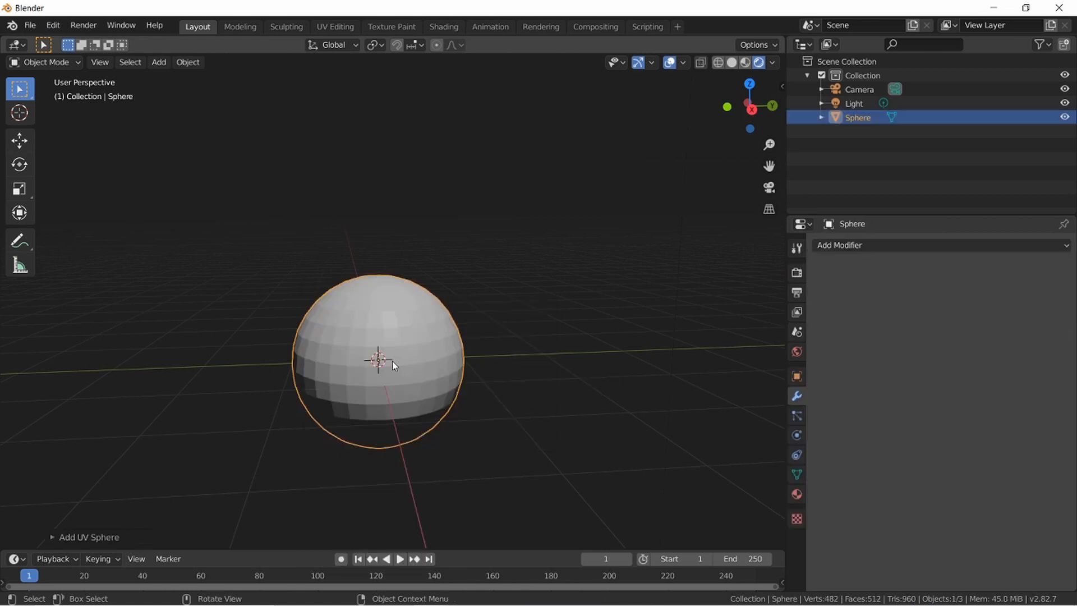
Step: Add a torus mesh at the world origin around the sphere
{"action": "key", "text": "shift+a"}
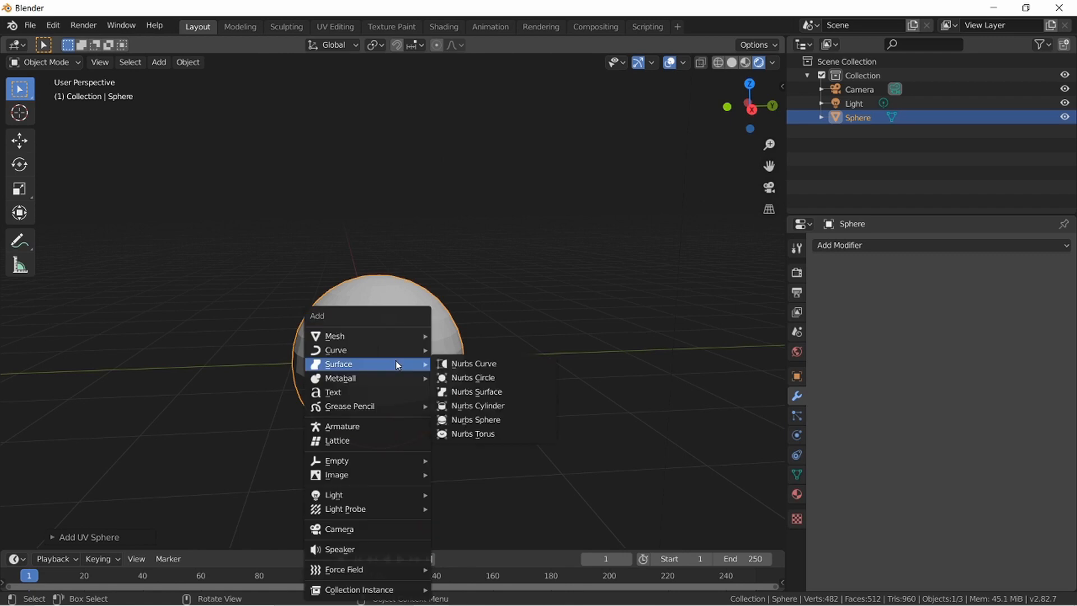
{"action": "mouse_move", "coordinate": [393, 335]}
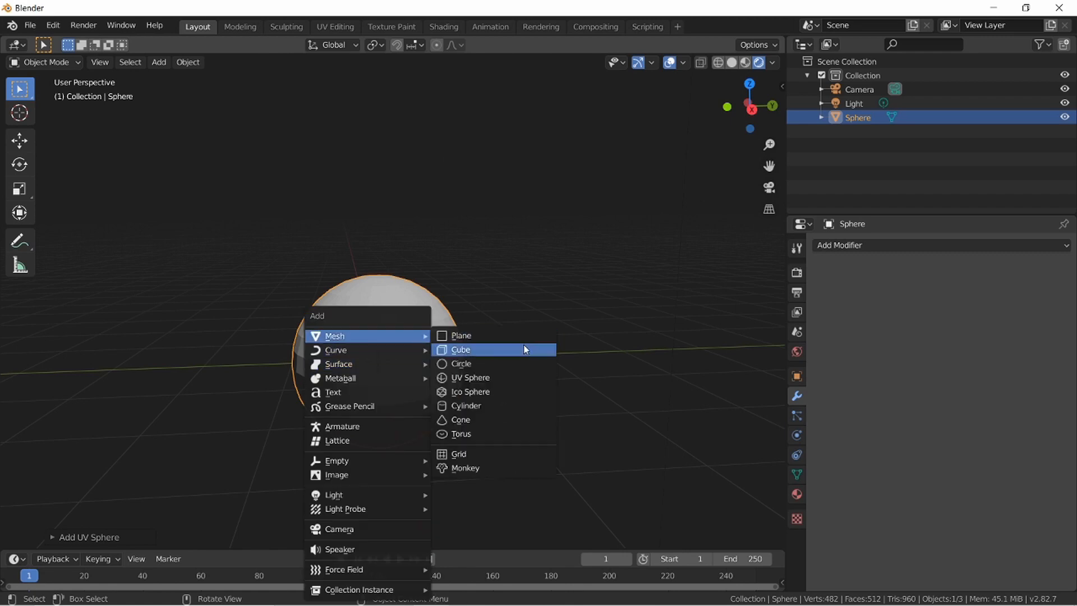
{"action": "left_click", "coordinate": [519, 434]}
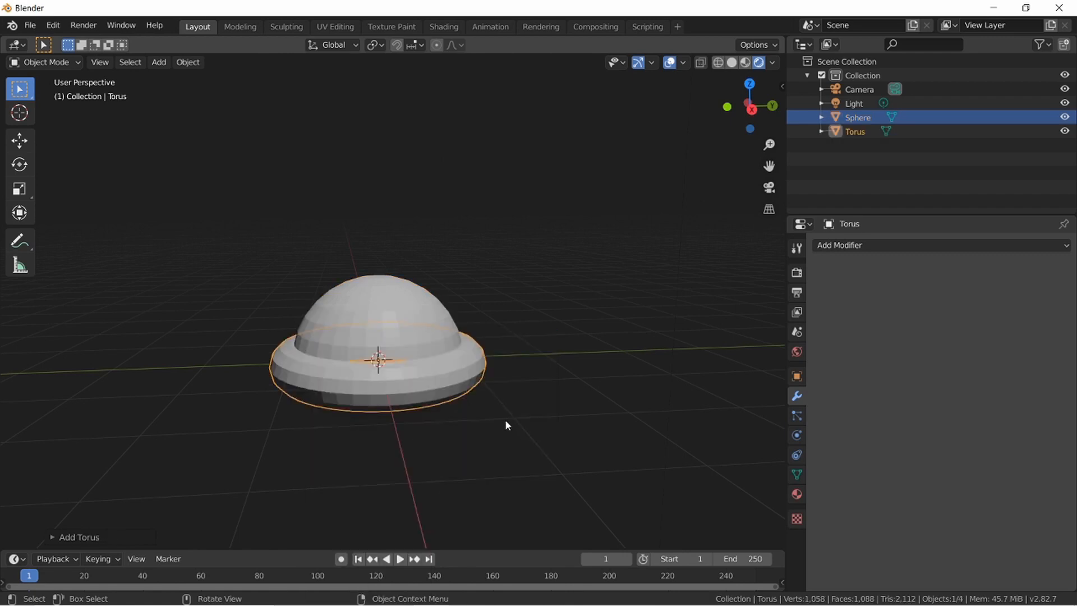
{"action": "key", "text": "g"}
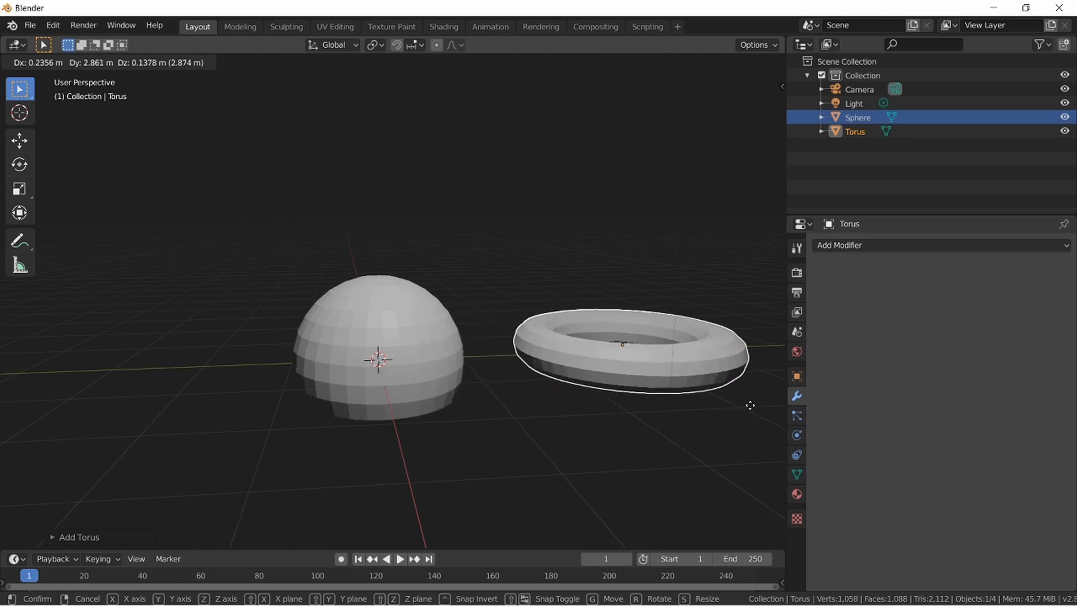
{"action": "left_click", "coordinate": [751, 410]}
{"action": "key", "text": "ctrl+z"}
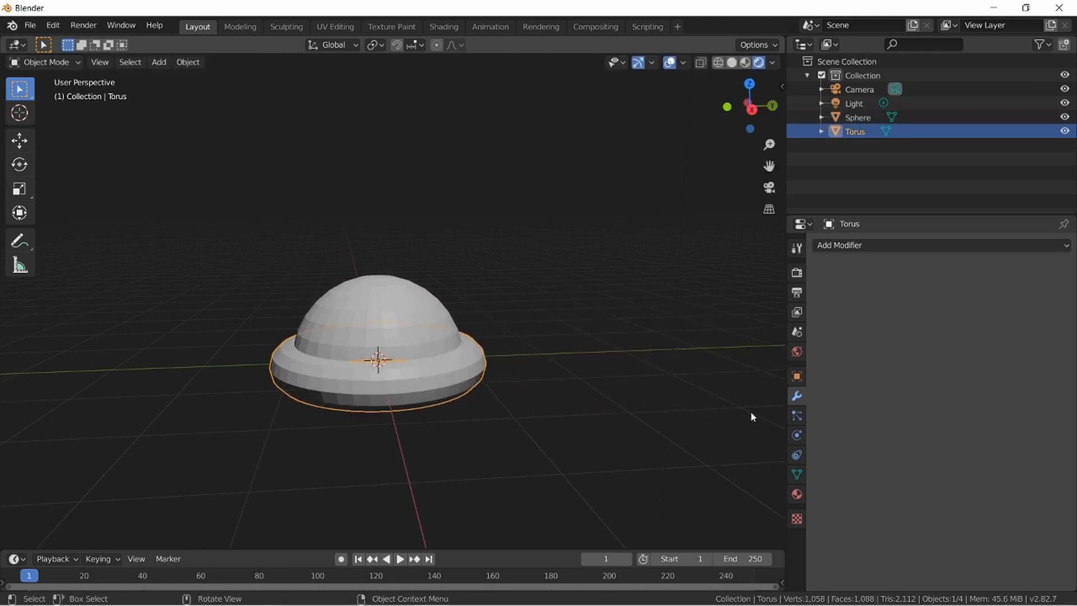
Step: Move the torus along the global Y axis so it sits clear beside the sphere
{"action": "key", "text": "g"}
{"action": "key", "text": "y"}
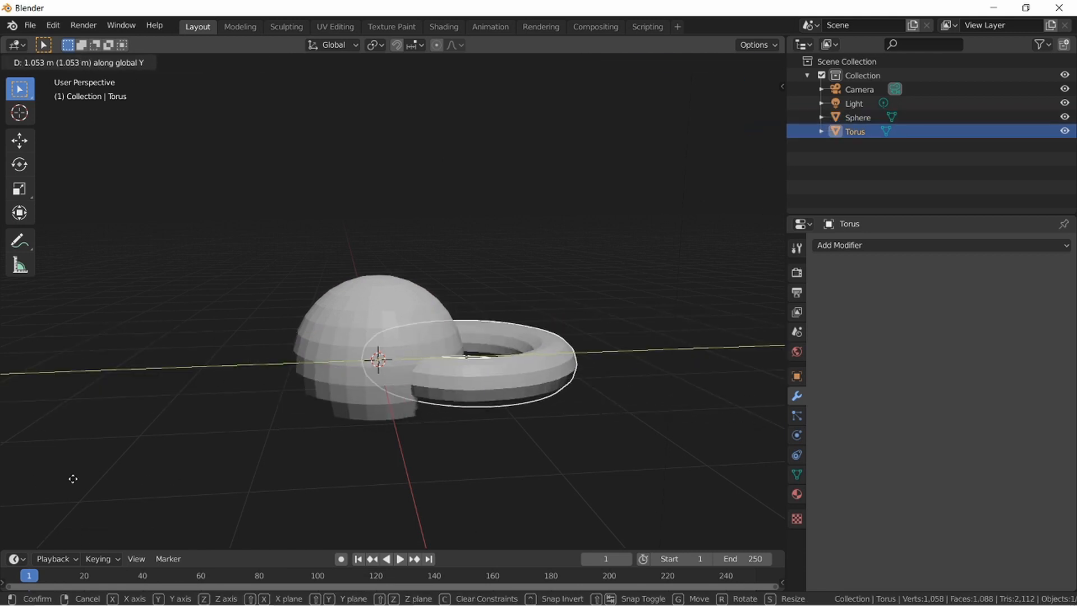
{"action": "left_click", "coordinate": [247, 465]}
Step: Select the UV sphere and create a new material for it
{"action": "middle_click_drag", "start_coordinate": [247, 466], "coordinate": [268, 321]}
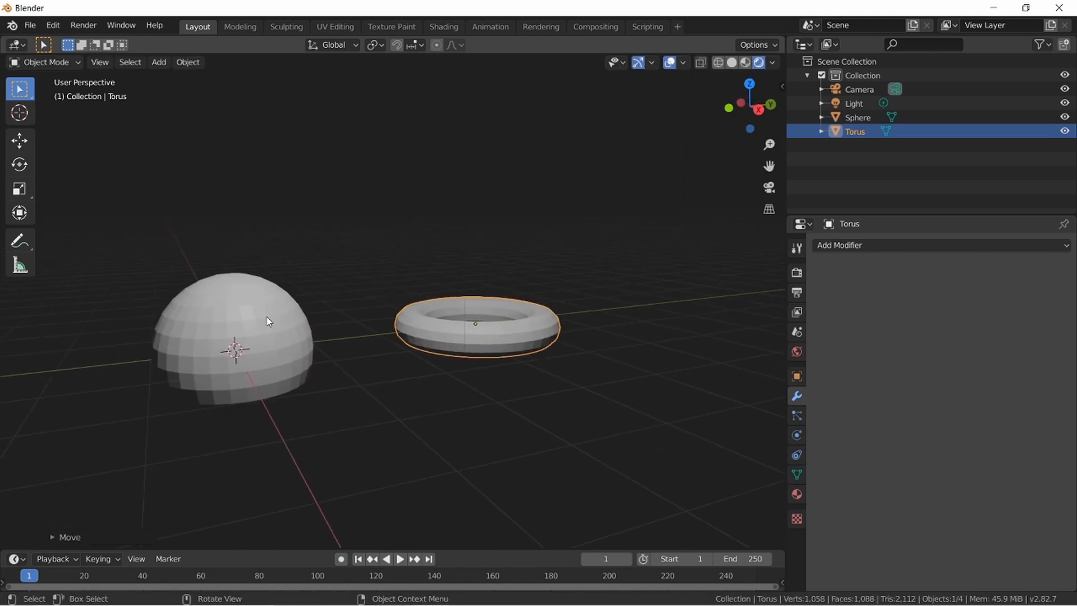
{"action": "left_click", "coordinate": [267, 320]}
{"action": "left_click", "coordinate": [799, 495]}
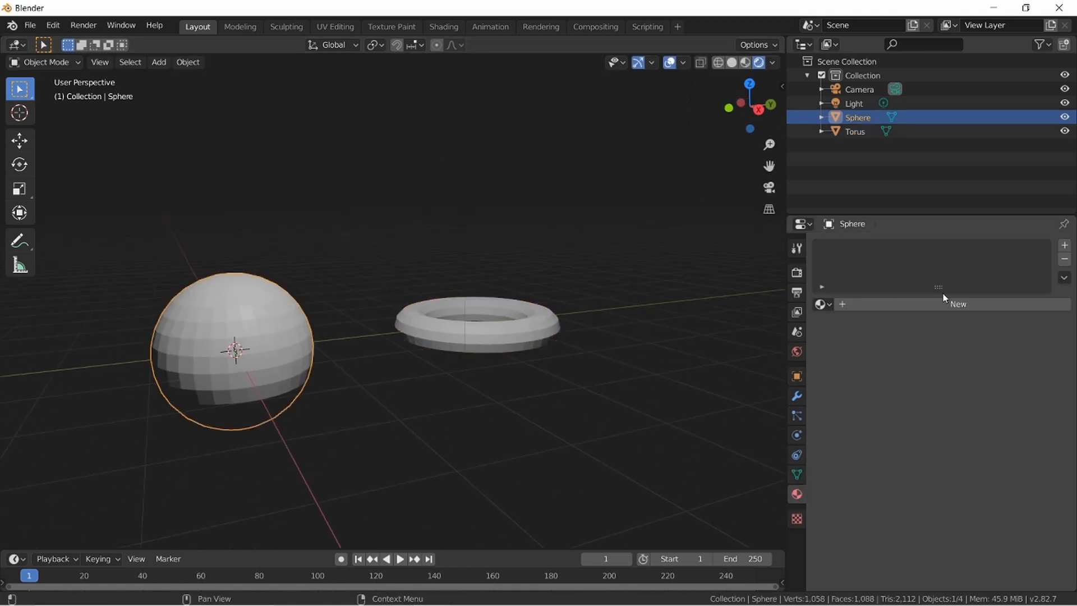
{"action": "left_click", "coordinate": [955, 307]}
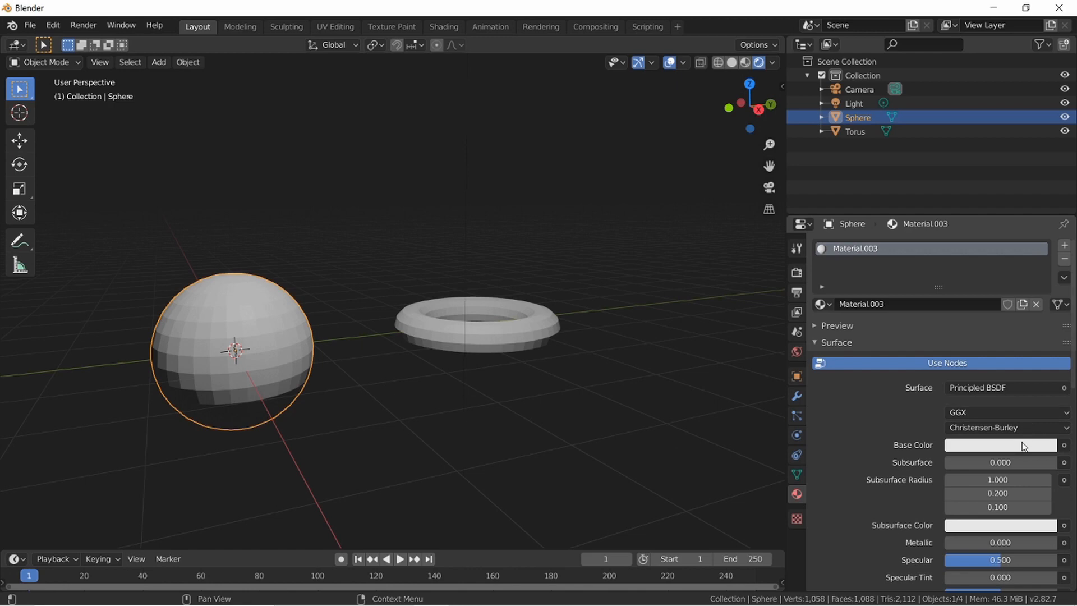
Step: Set the base colour of the sphere's material to a saturated magenta with hue 0.899 and saturation 1.000
{"action": "left_click", "coordinate": [1023, 446]}
{"action": "left_click", "coordinate": [1003, 343]}
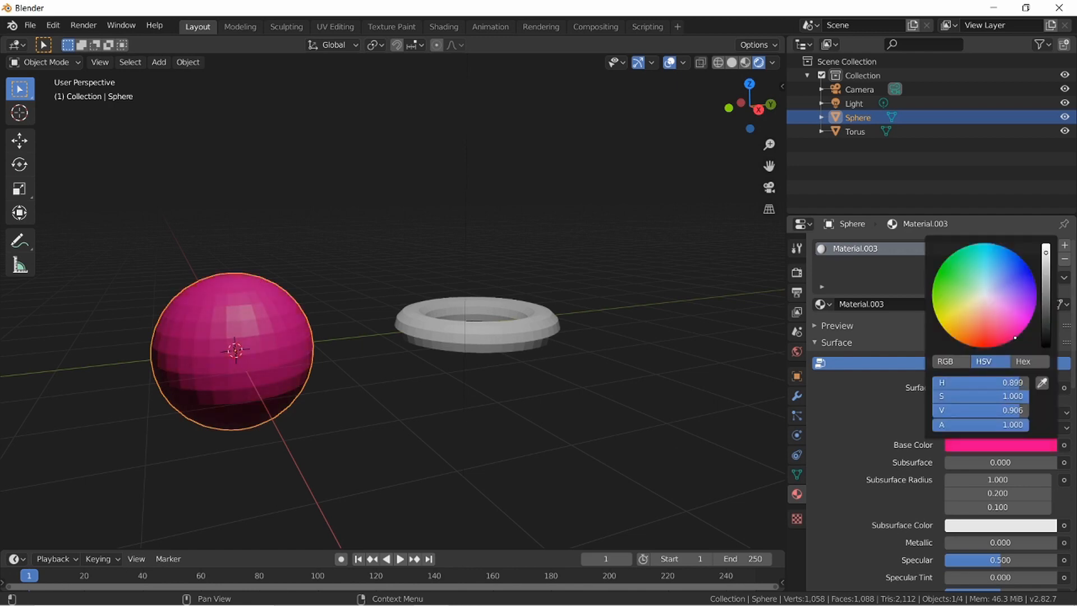
Step: Create a new material for the torus and set its base colour to golden yellow, hue 0.138 and saturation 1.000
{"action": "middle_click_drag", "start_coordinate": [568, 310], "coordinate": [449, 298]}
{"action": "left_click", "coordinate": [573, 332]}
{"action": "left_click", "coordinate": [959, 304]}
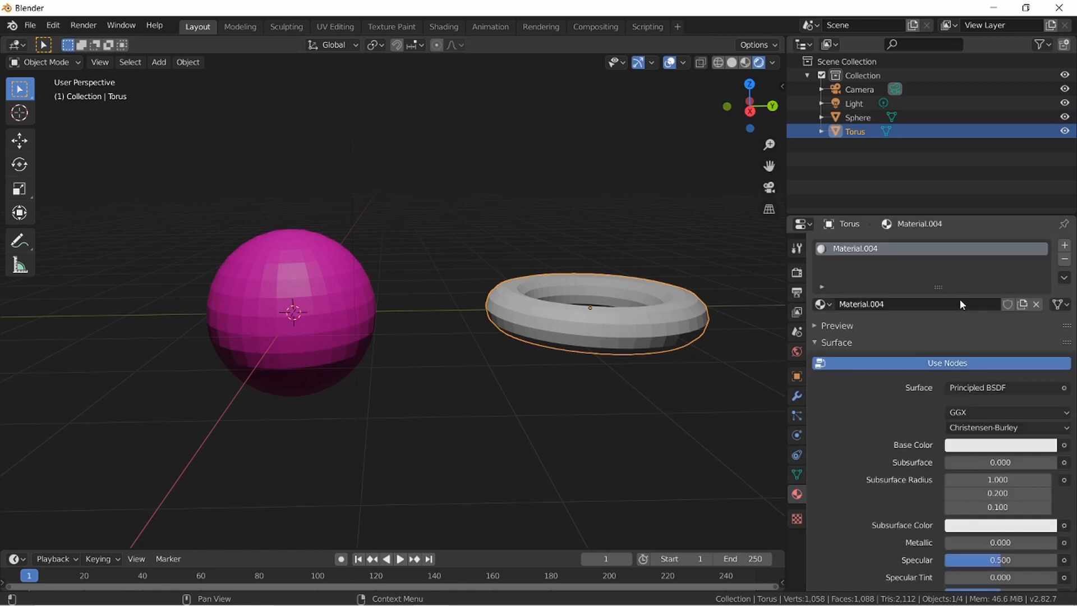
{"action": "left_click_drag", "start_coordinate": [991, 298], "coordinate": [947, 331]}
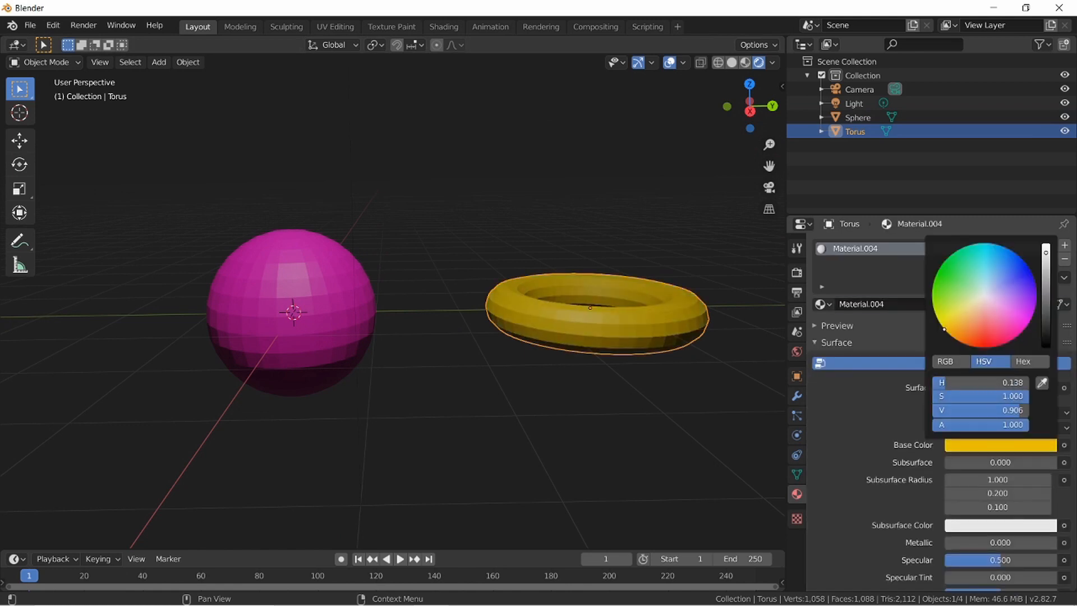
Step: Apply smooth shading to the torus and try it on the sphere as well
{"action": "key", "text": "shift+grave"}
{"action": "key", "text": "s"}
{"action": "key", "text": "w"}
{"action": "key", "text": "a"}
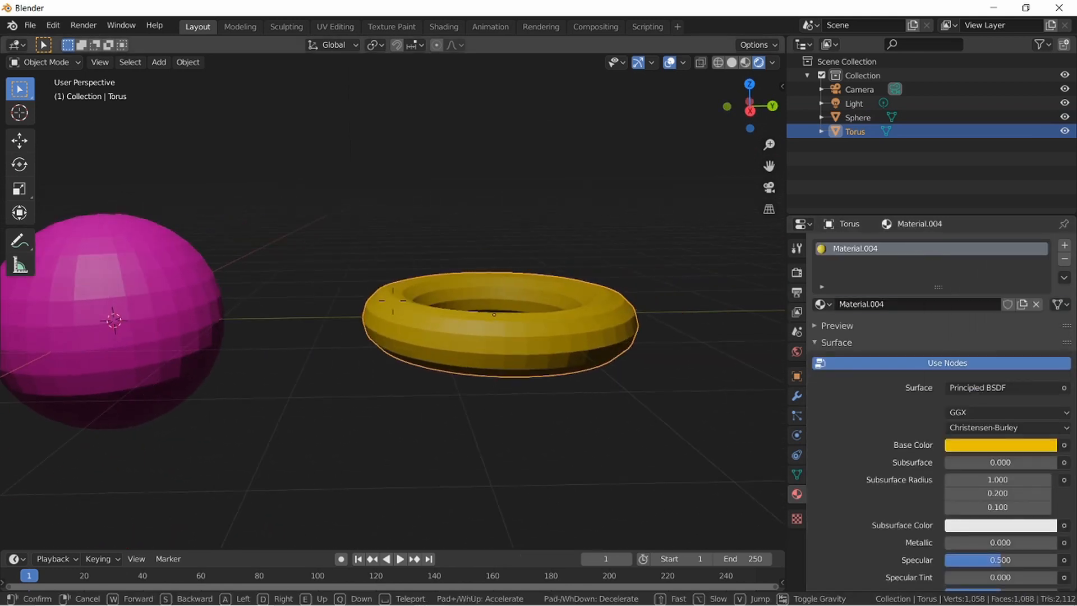
{"action": "left_click", "coordinate": [306, 320]}
{"action": "right_click", "coordinate": [306, 319]}
{"action": "left_click", "coordinate": [308, 317]}
{"action": "right_click", "coordinate": [306, 315]}
Step: Switch the sphere to flat shading
{"action": "left_click", "coordinate": [352, 320]}
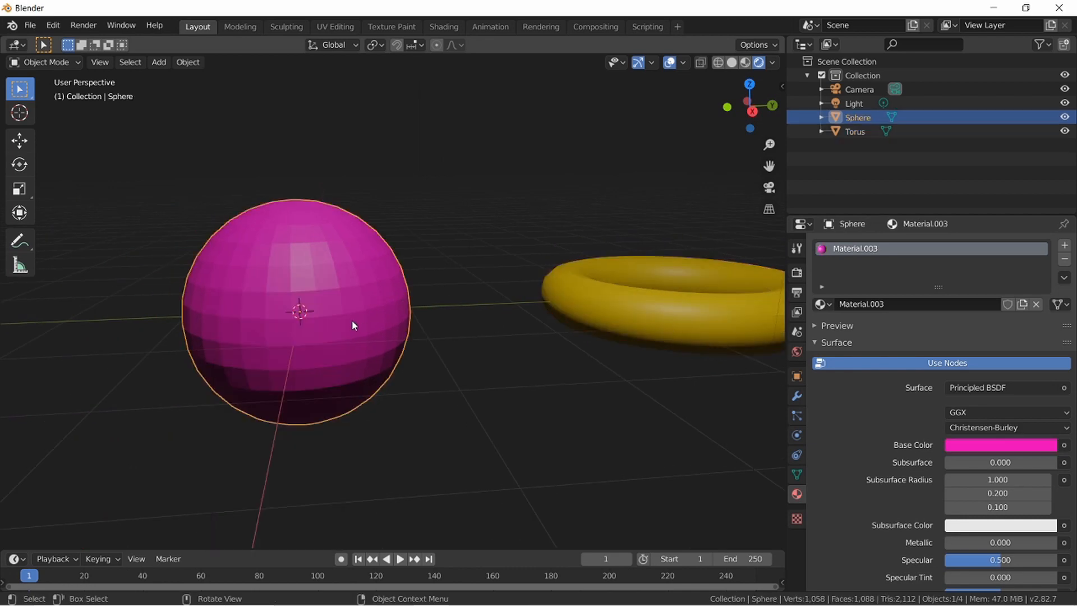
{"action": "right_click", "coordinate": [351, 320]}
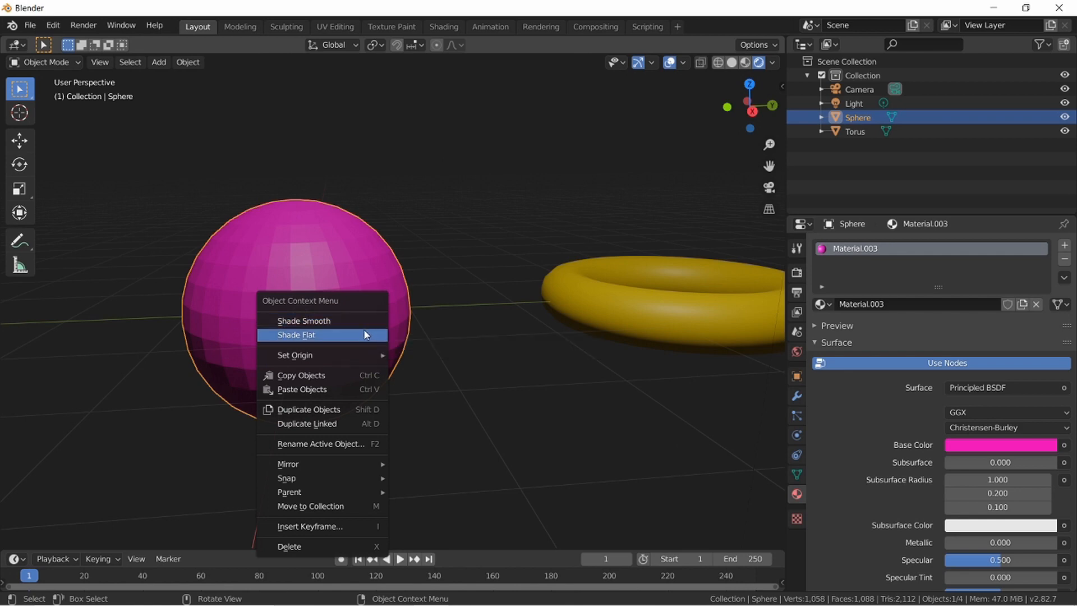
{"action": "left_click", "coordinate": [364, 331]}
{"action": "right_click", "coordinate": [346, 316]}
{"action": "right_click", "coordinate": [363, 262]}
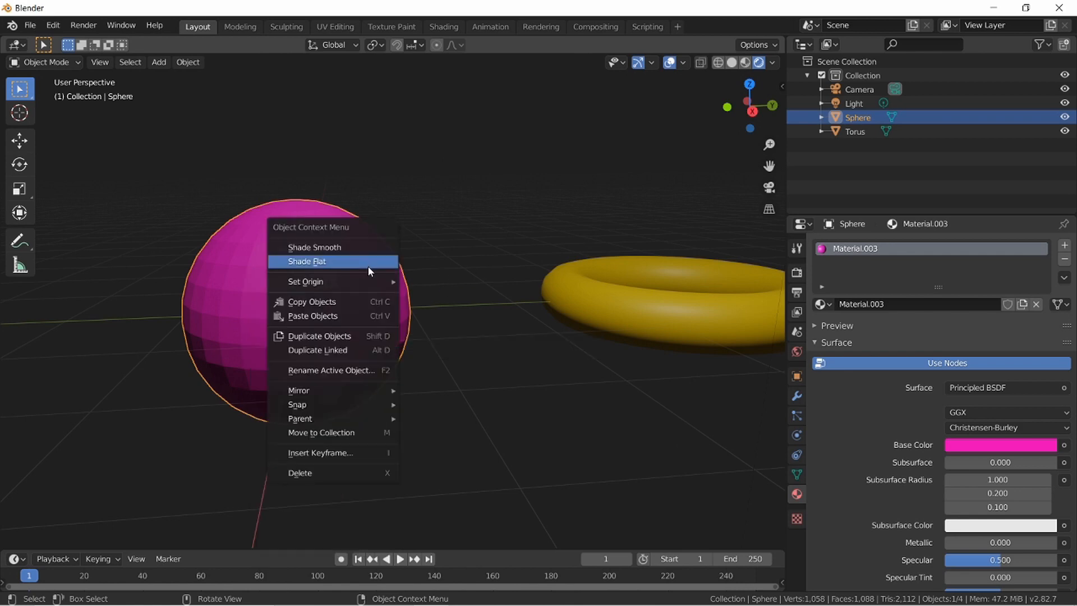
{"action": "left_click", "coordinate": [371, 262]}
Step: Switch the yellow torus to flat shading
{"action": "right_click", "coordinate": [669, 333]}
{"action": "left_click", "coordinate": [666, 332]}
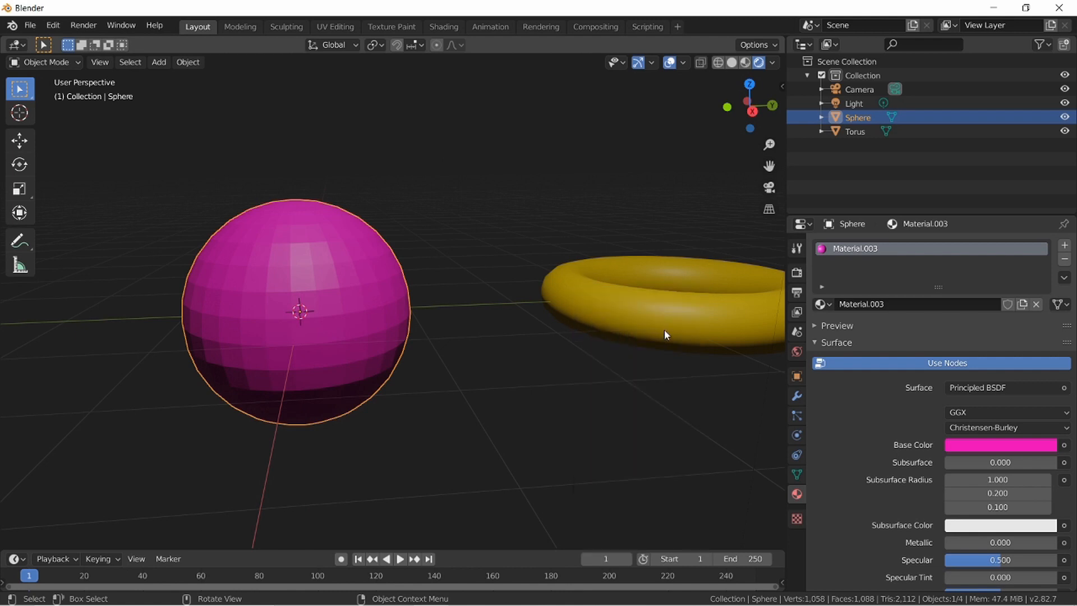
{"action": "left_click", "coordinate": [621, 314]}
{"action": "right_click", "coordinate": [621, 315]}
{"action": "left_click", "coordinate": [625, 312]}
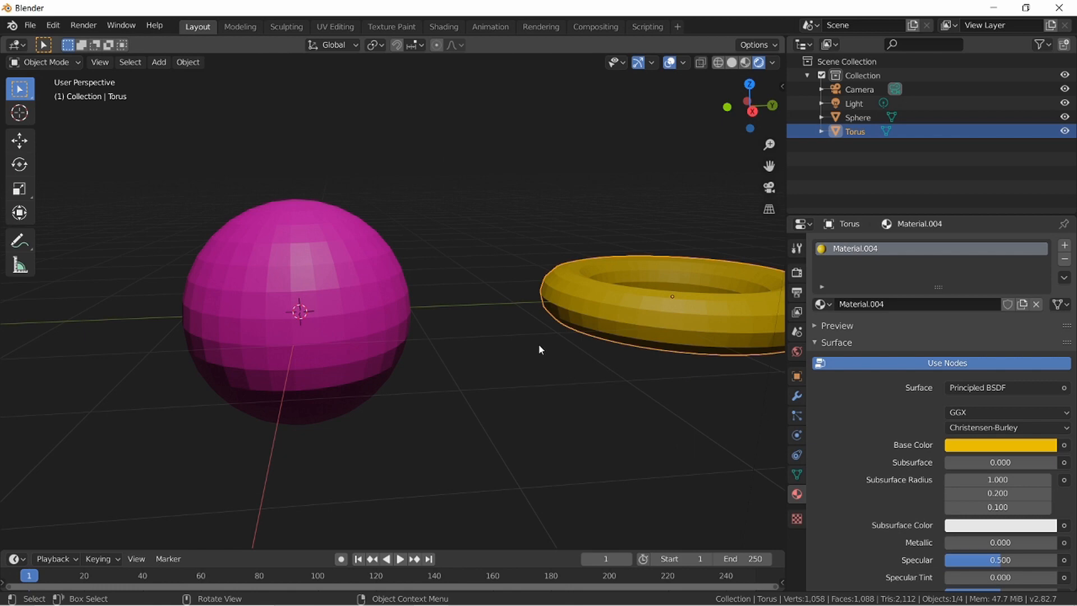
Step: Add a Remesh modifier to the magenta sphere and view its surface up close
{"action": "left_click", "coordinate": [797, 396]}
{"action": "left_click", "coordinate": [913, 245]}
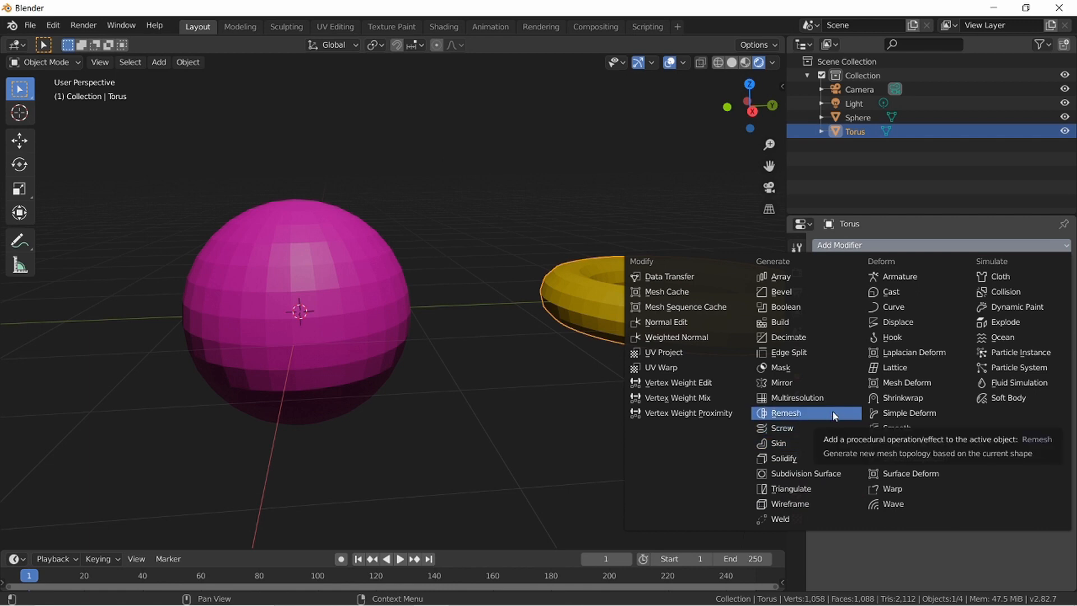
{"action": "left_click", "coordinate": [359, 312]}
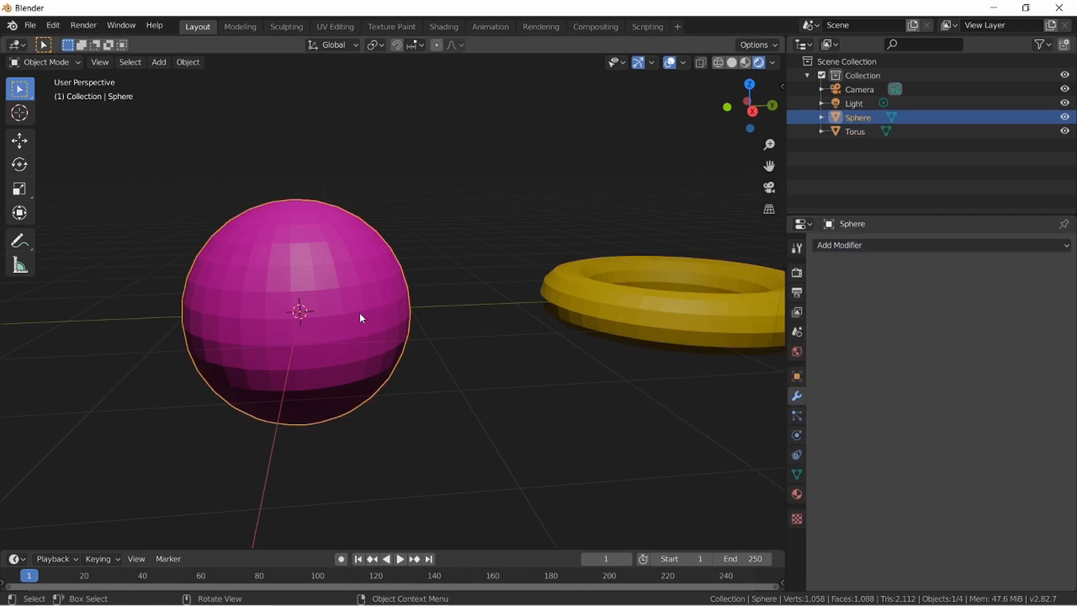
{"action": "left_click", "coordinate": [936, 247]}
{"action": "left_click", "coordinate": [830, 410]}
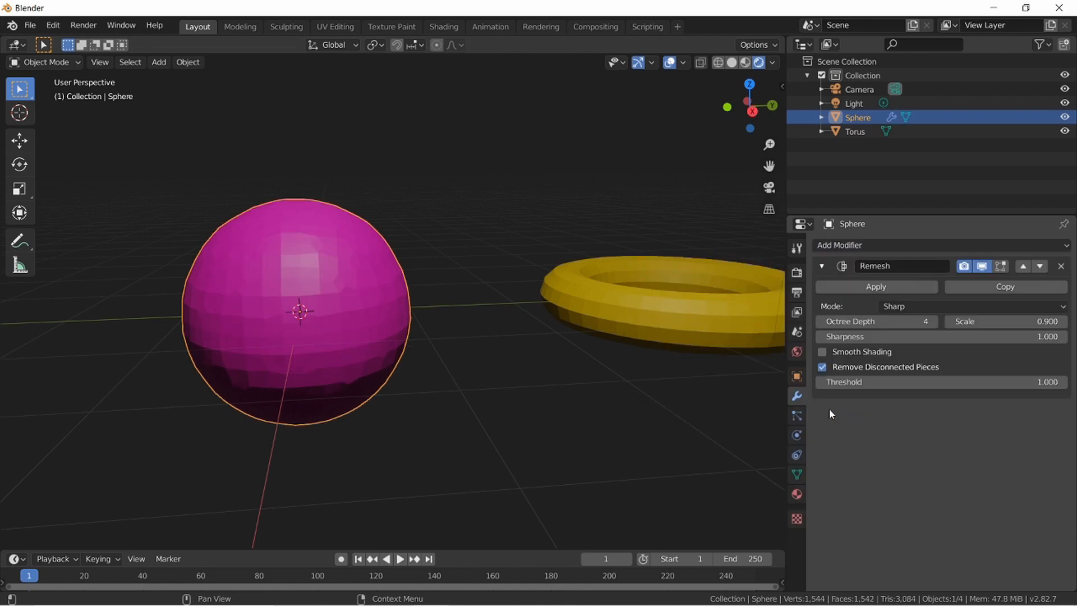
{"action": "key", "text": "shift+grave"}
{"action": "key", "text": "a"}
{"action": "key", "text": "w"}
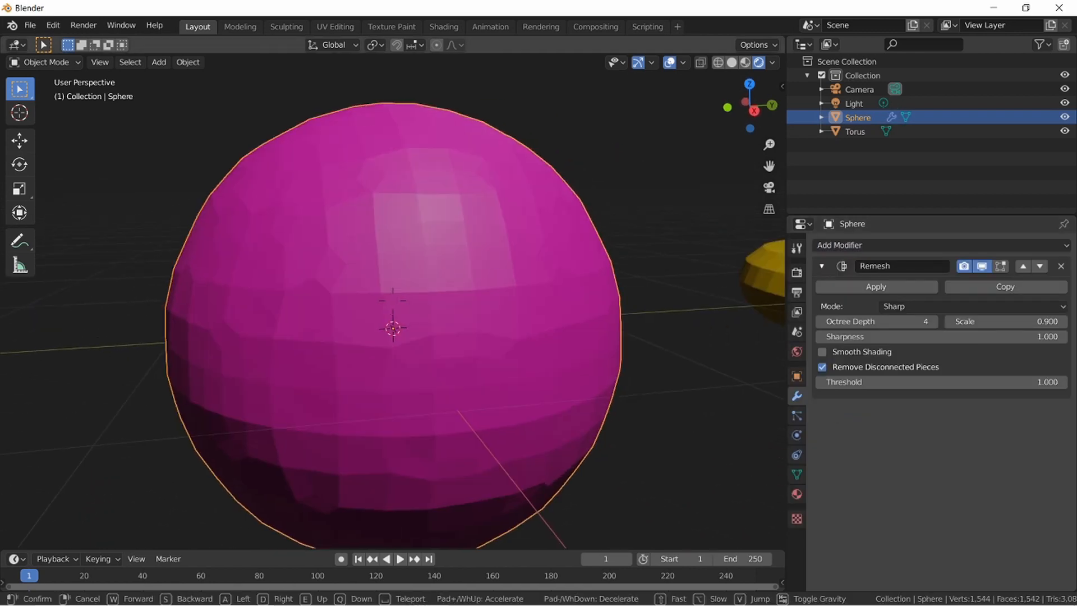
{"action": "key", "text": "s"}
{"action": "key", "text": "Return"}
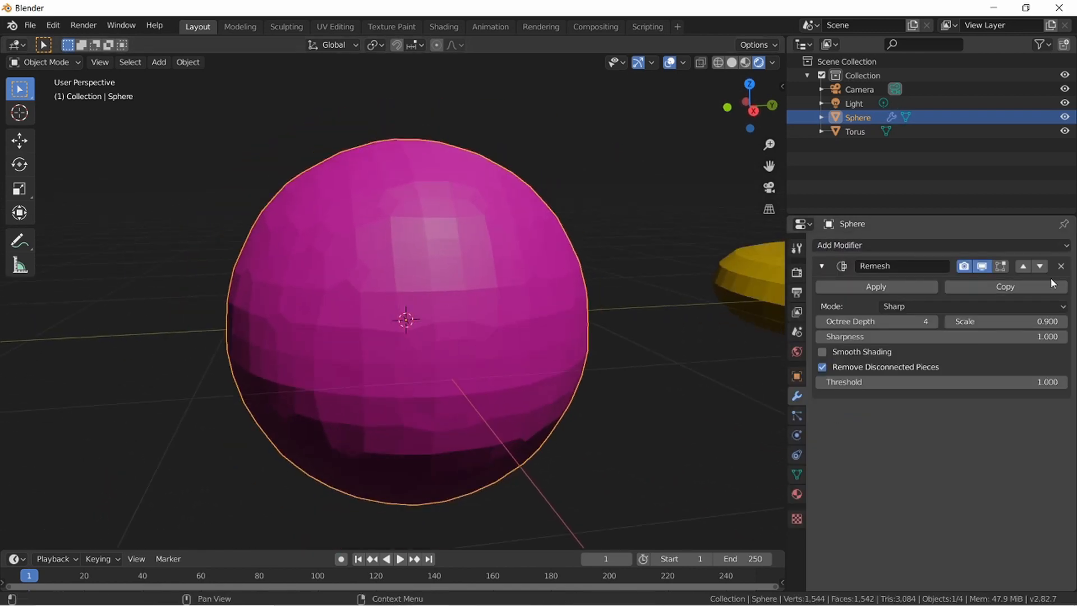
Step: Replace the sphere's Remesh modifier with a fresh one and set its octree depth to 2
{"action": "left_click", "coordinate": [1062, 268]}
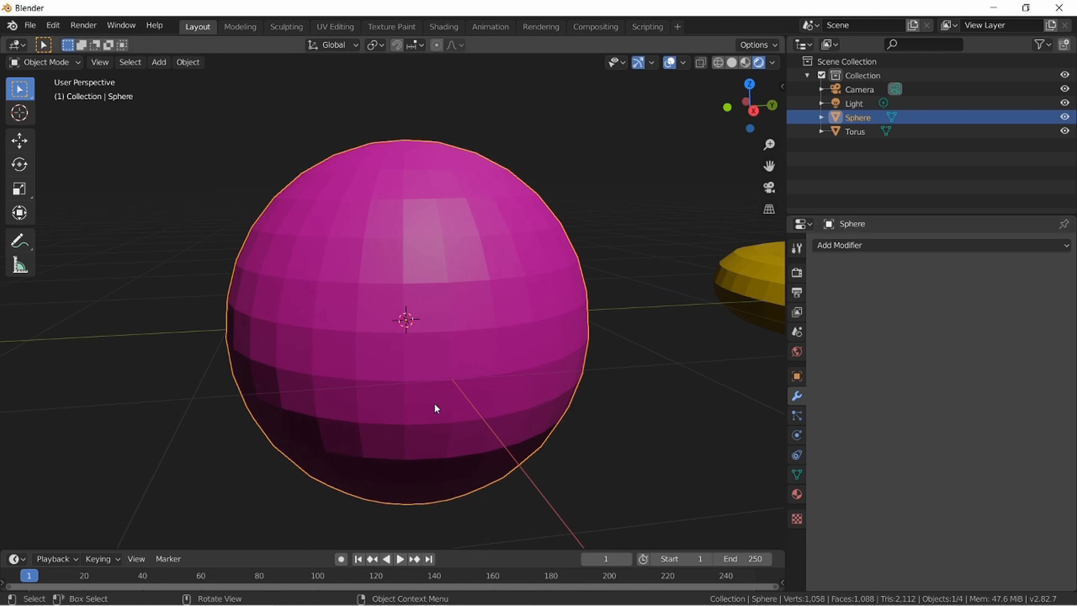
{"action": "left_click", "coordinate": [866, 247]}
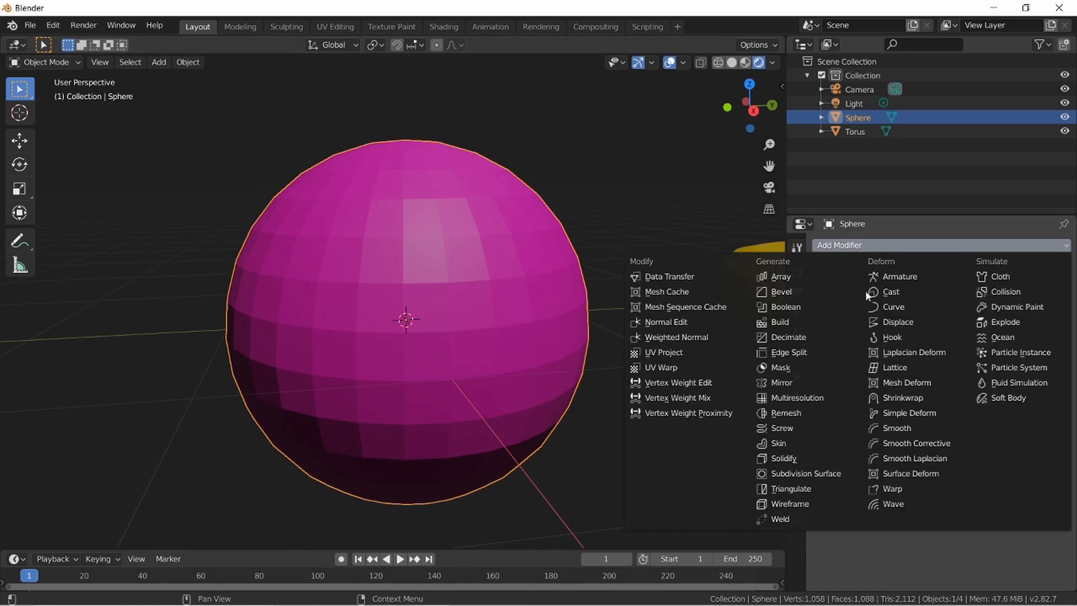
{"action": "left_click", "coordinate": [825, 417]}
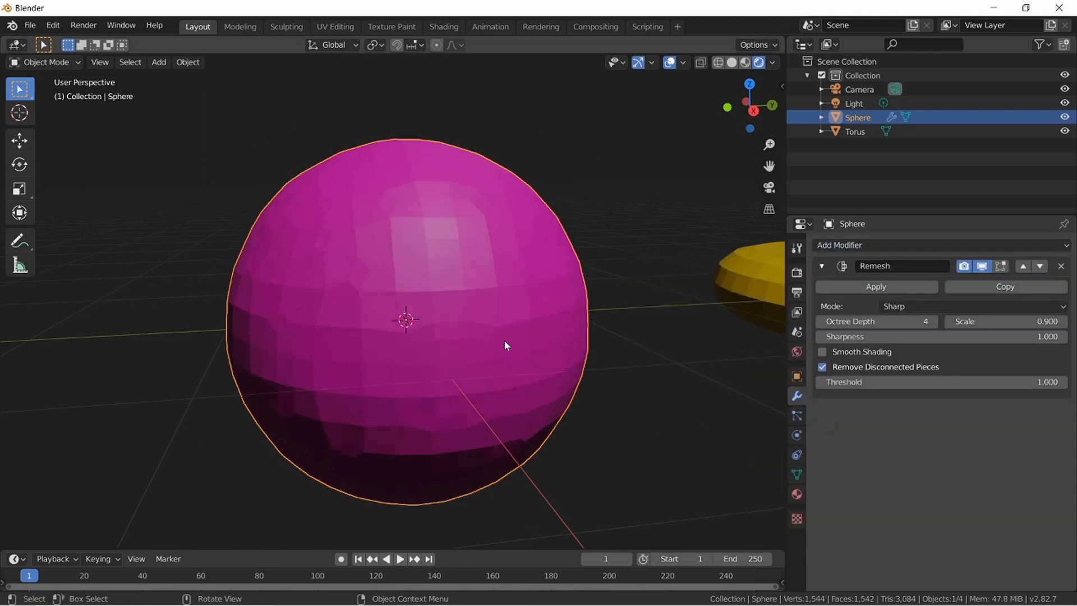
{"action": "left_click", "coordinate": [887, 321]}
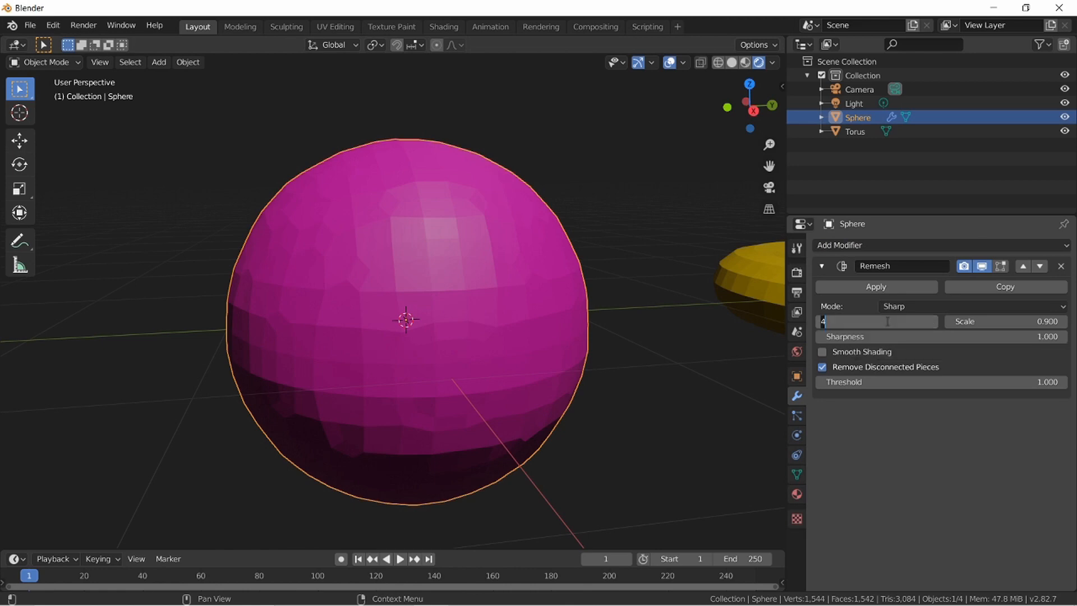
{"action": "key", "text": "Return"}
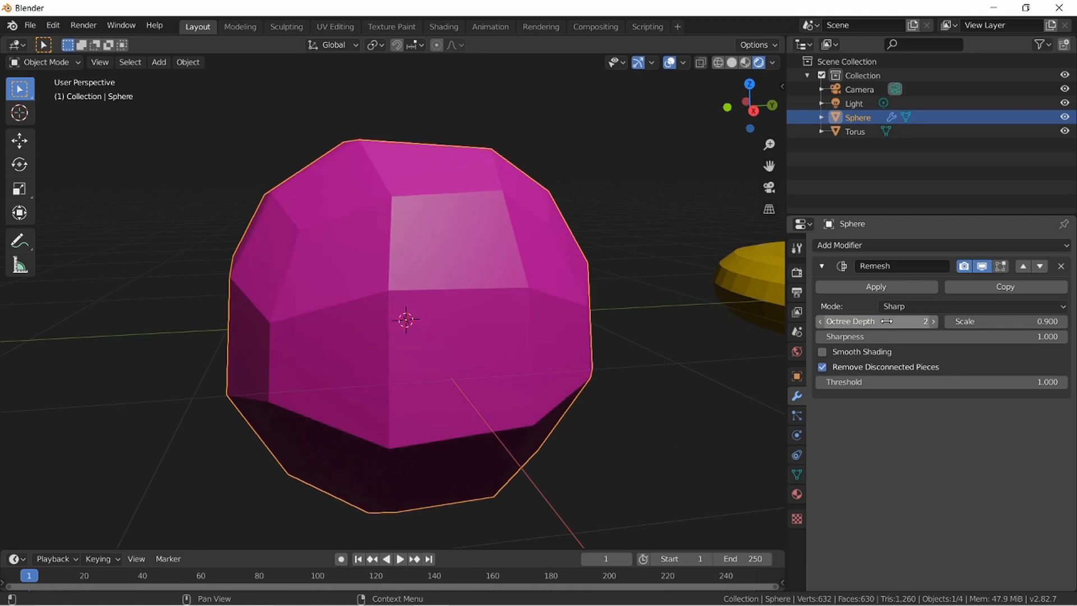
Step: Set the sphere's Remesh mode to Smooth and its octree depth to 5
{"action": "left_click", "coordinate": [968, 306]}
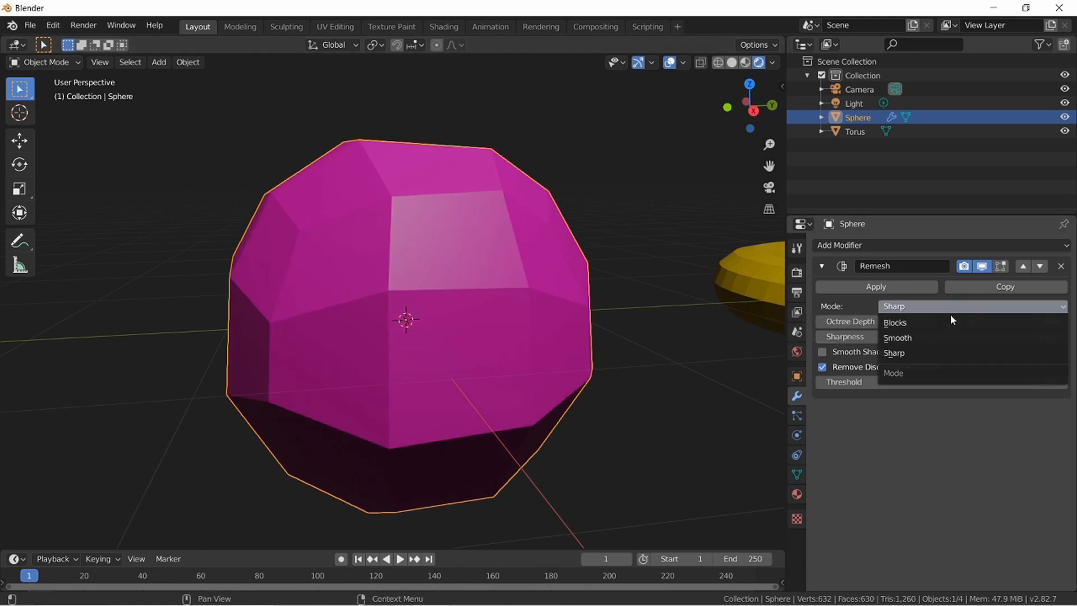
{"action": "left_click", "coordinate": [963, 340]}
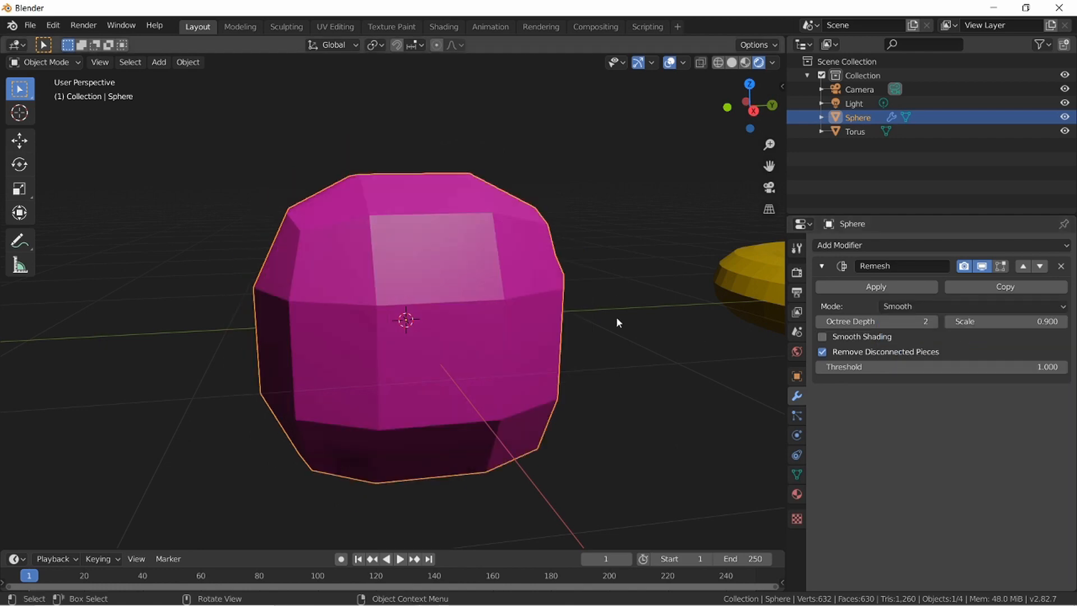
{"action": "left_click", "coordinate": [897, 322]}
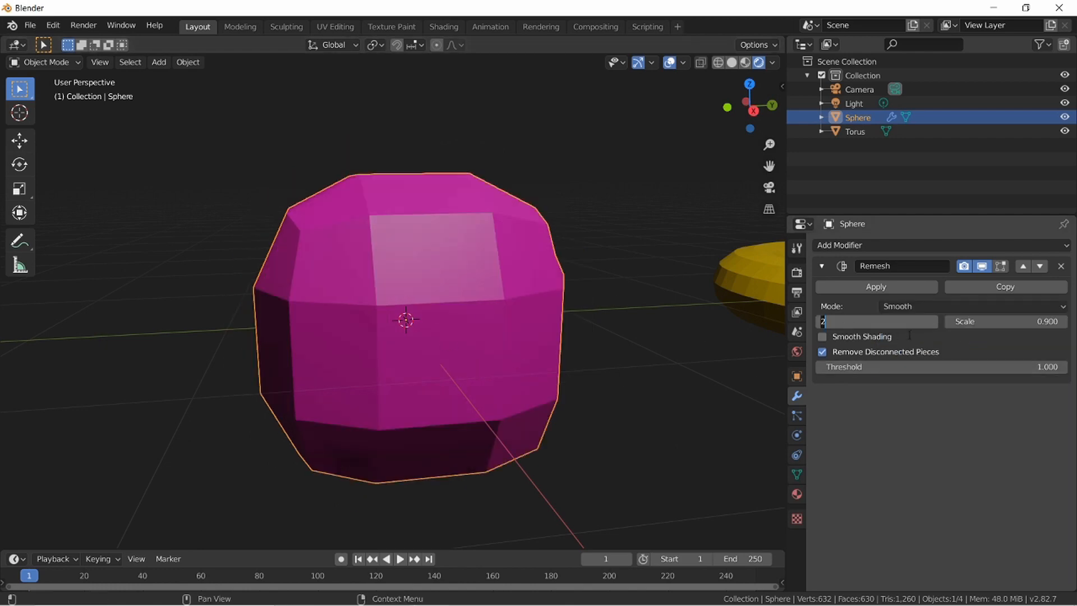
{"action": "key", "text": "Return"}
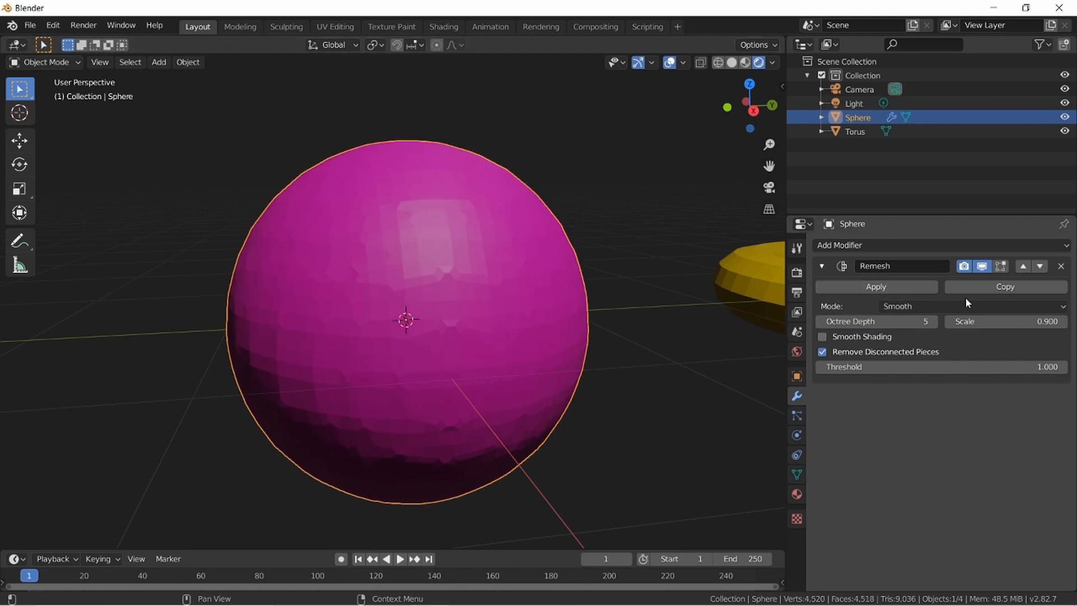
Step: Change the sphere's Remesh mode to Blocks and raise the octree depth to 7
{"action": "left_click", "coordinate": [984, 308]}
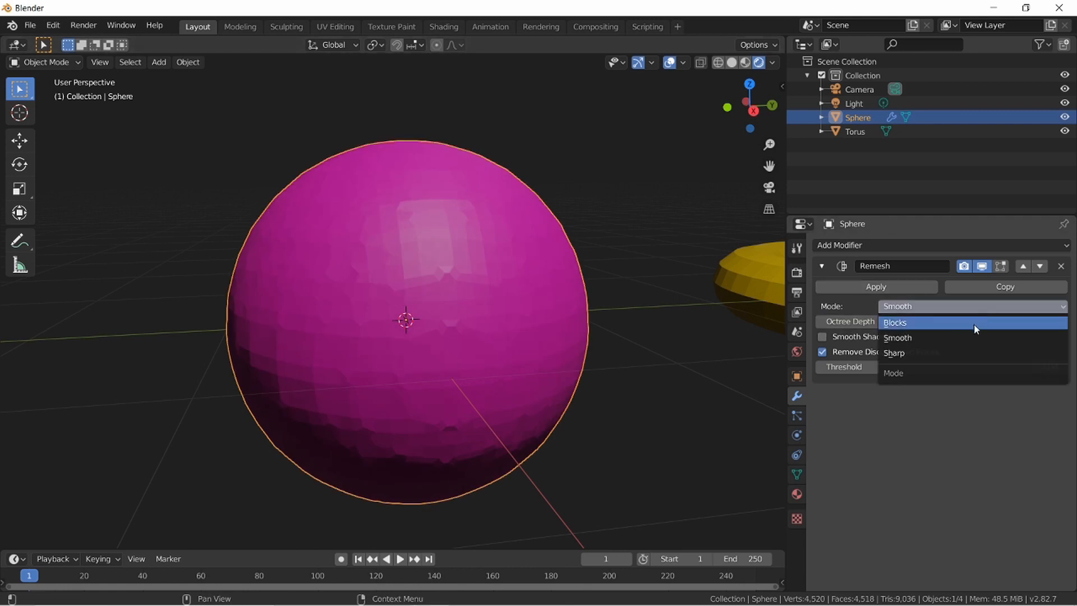
{"action": "left_click", "coordinate": [977, 323]}
{"action": "key", "text": "shift+grave"}
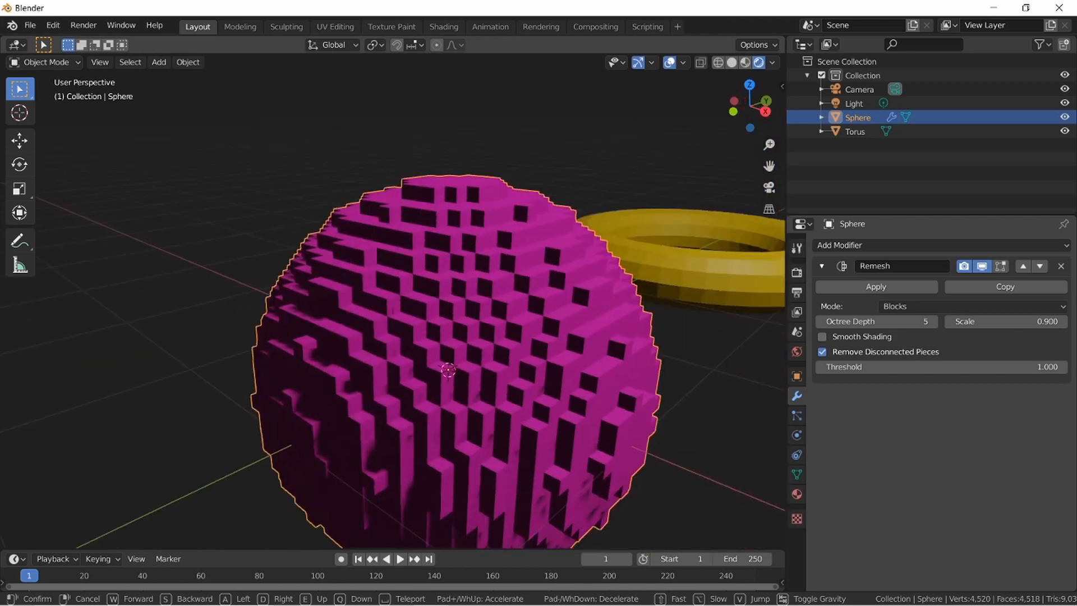
{"action": "key", "text": "s"}
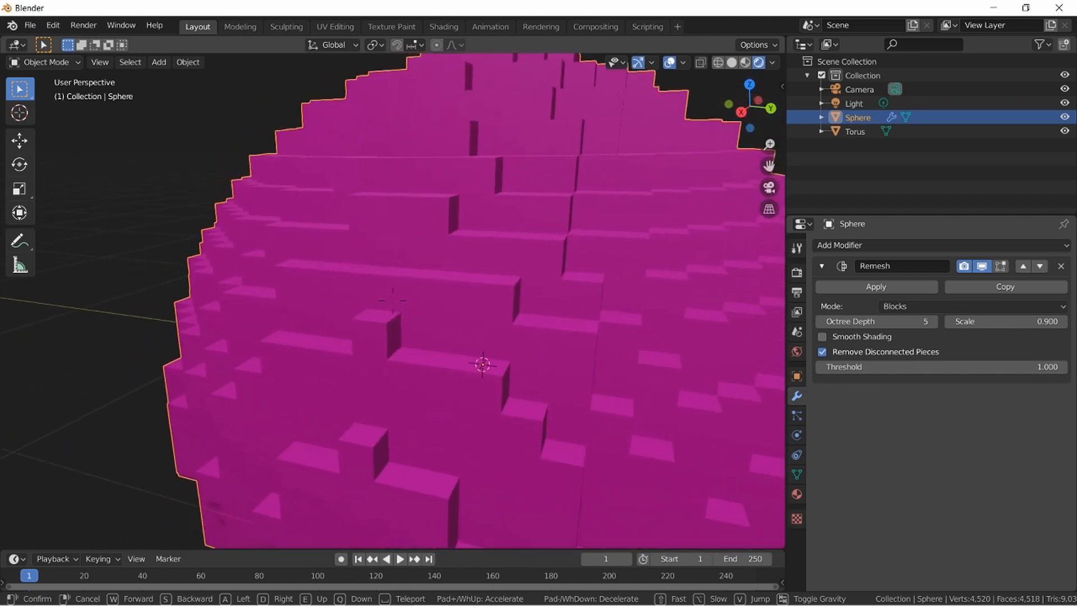
{"action": "key", "text": "Return"}
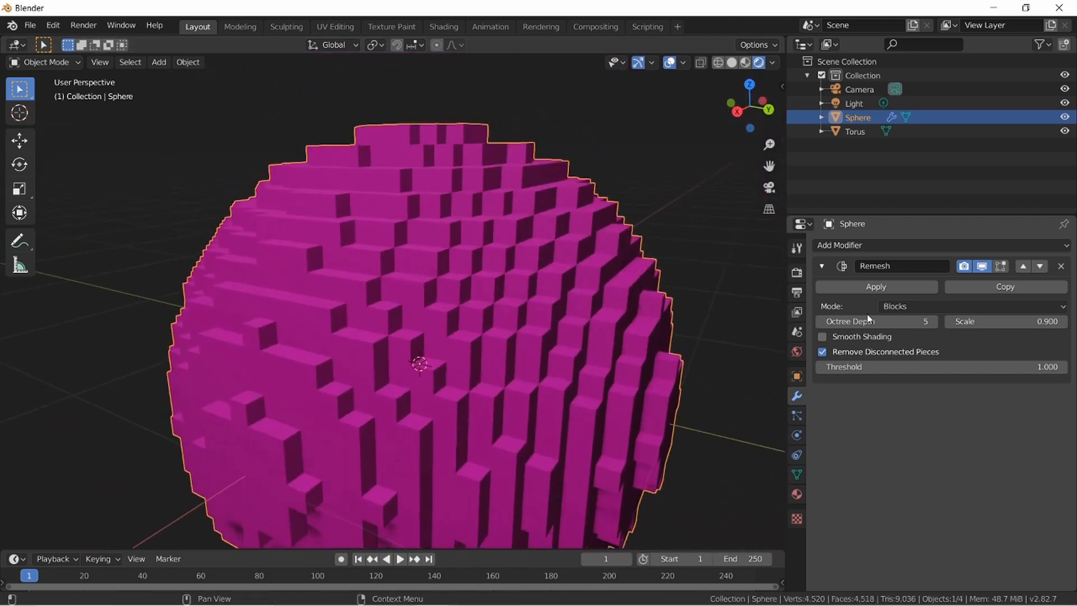
{"action": "left_click", "coordinate": [884, 322]}
{"action": "key", "text": "Return"}
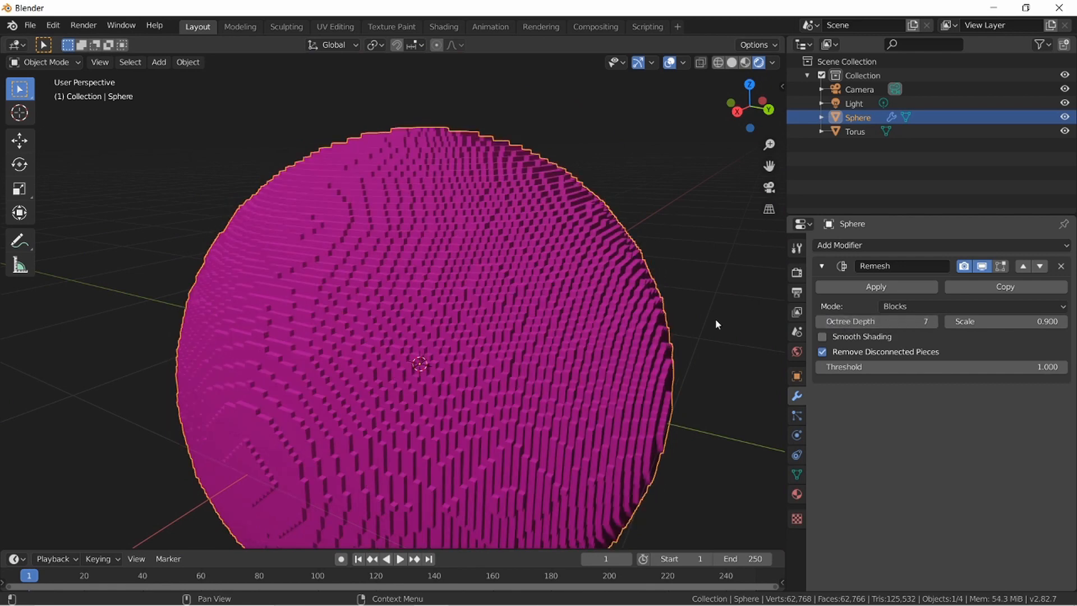
Step: Examine the fine block structure of the remeshed sphere up close and from several sides
{"action": "key", "text": "shift+grave"}
{"action": "key", "text": "w"}
{"action": "key", "text": "s"}
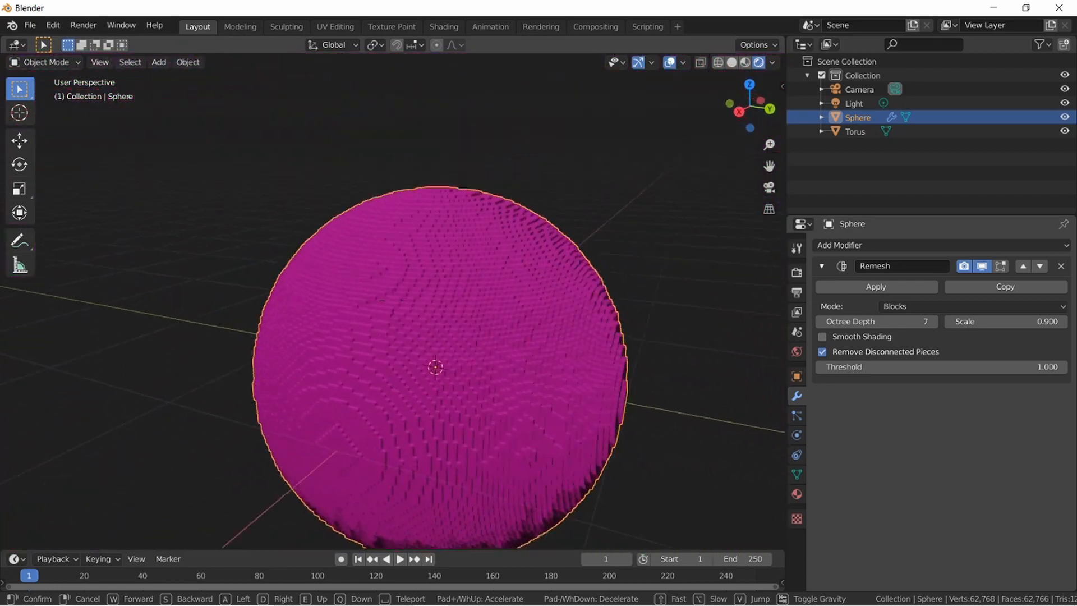
{"action": "key", "text": "w"}
{"action": "key", "text": "a"}
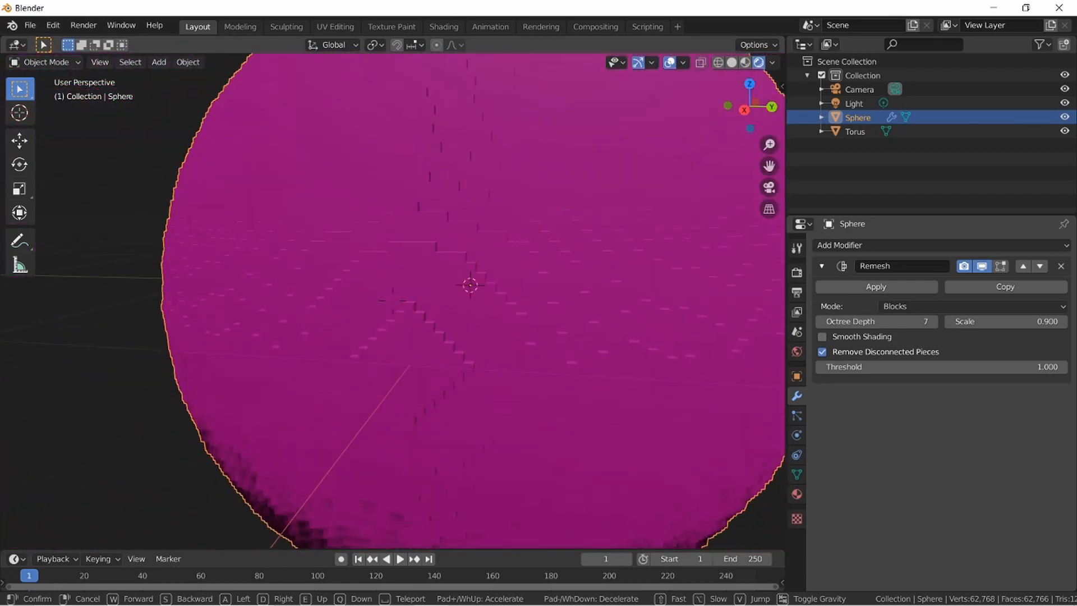
{"action": "key", "text": "a"}
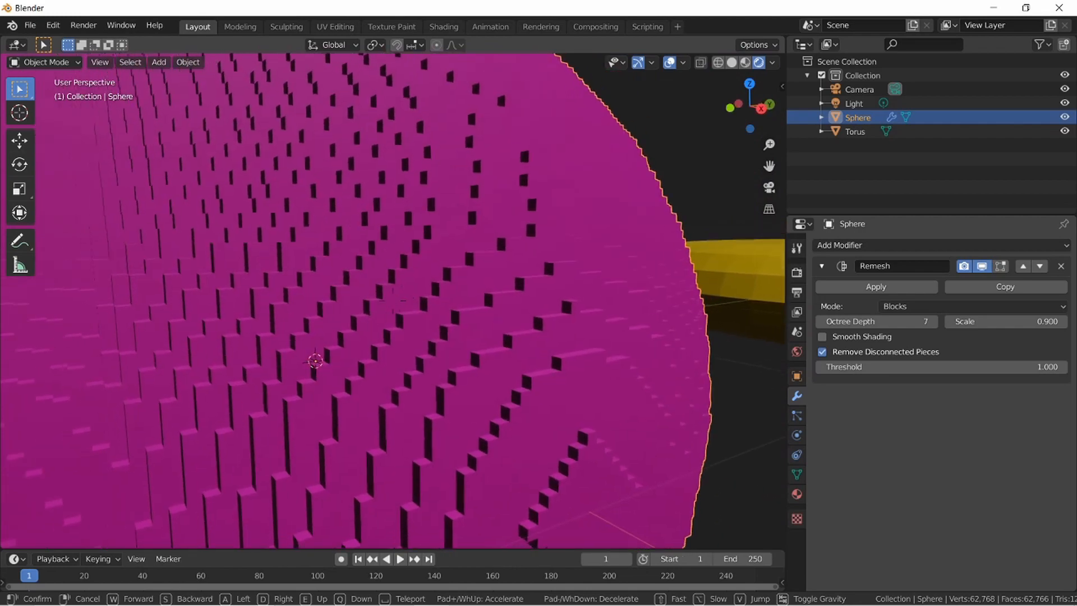
{"action": "key", "text": "d"}
{"action": "key", "text": "s"}
{"action": "key", "text": "w"}
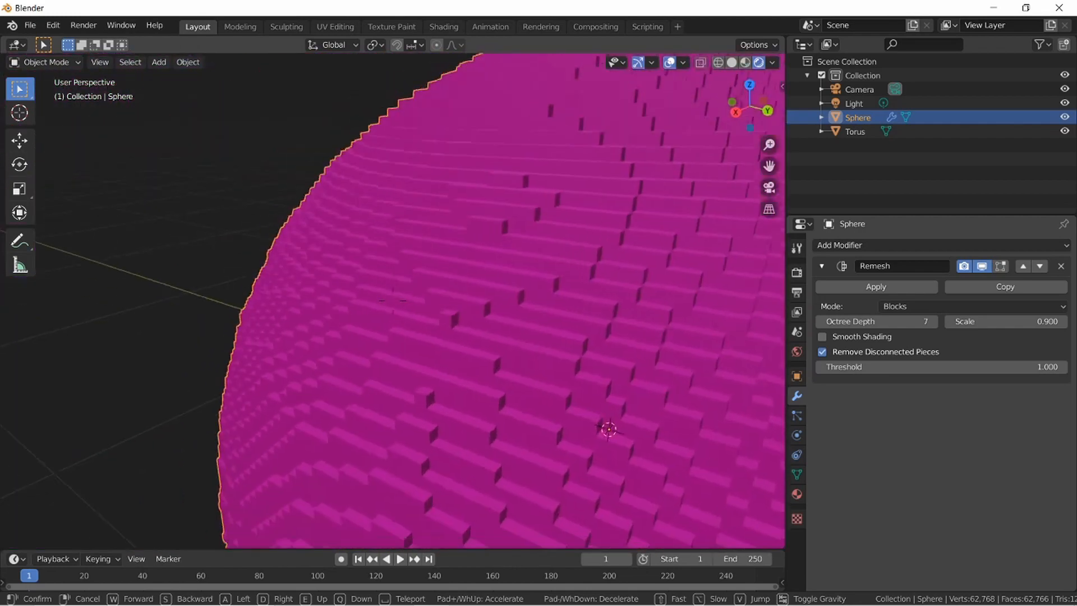
{"action": "key", "text": "s"}
{"action": "left_click", "coordinate": [393, 301]}
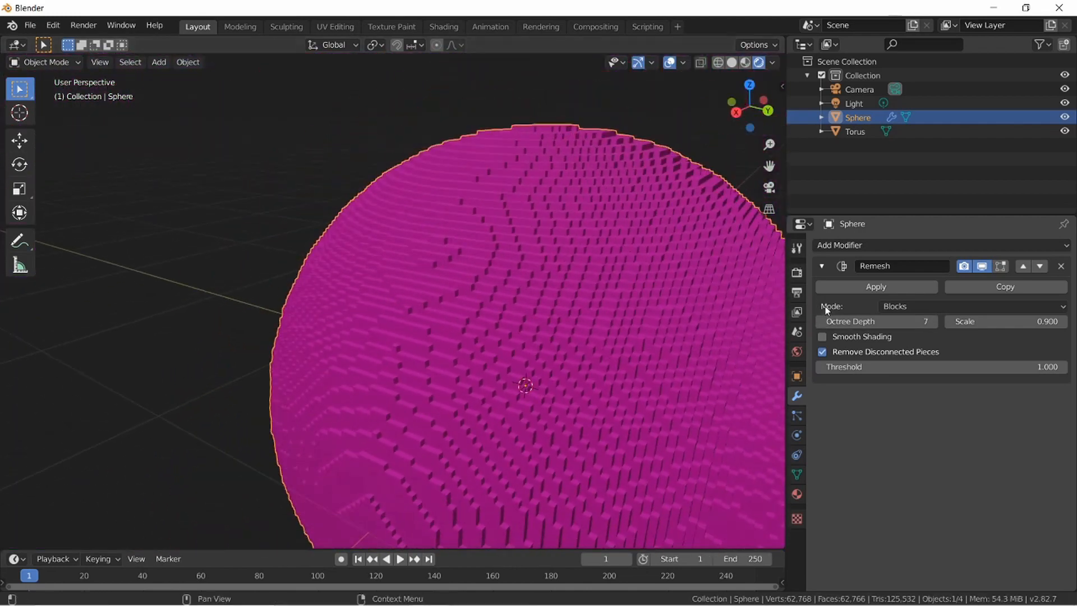
Step: Set the octree depth of the sphere's Remesh modifier to 3 and view the whole blocky shape
{"action": "left_click", "coordinate": [907, 327]}
{"action": "key", "text": "Return"}
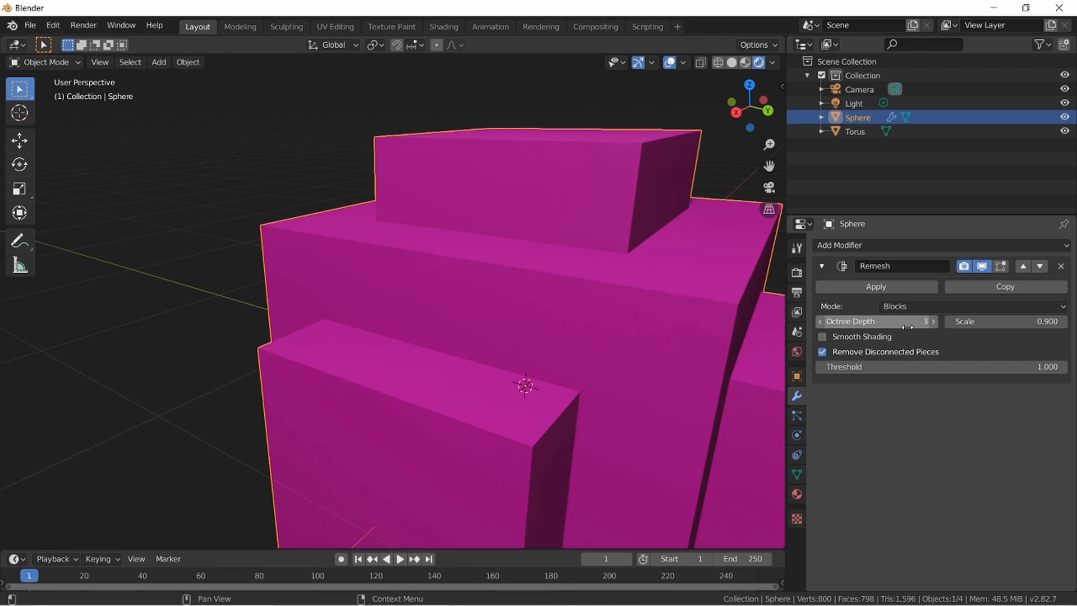
{"action": "key", "text": "shift+grave"}
{"action": "key", "text": "s"}
{"action": "key", "text": "a"}
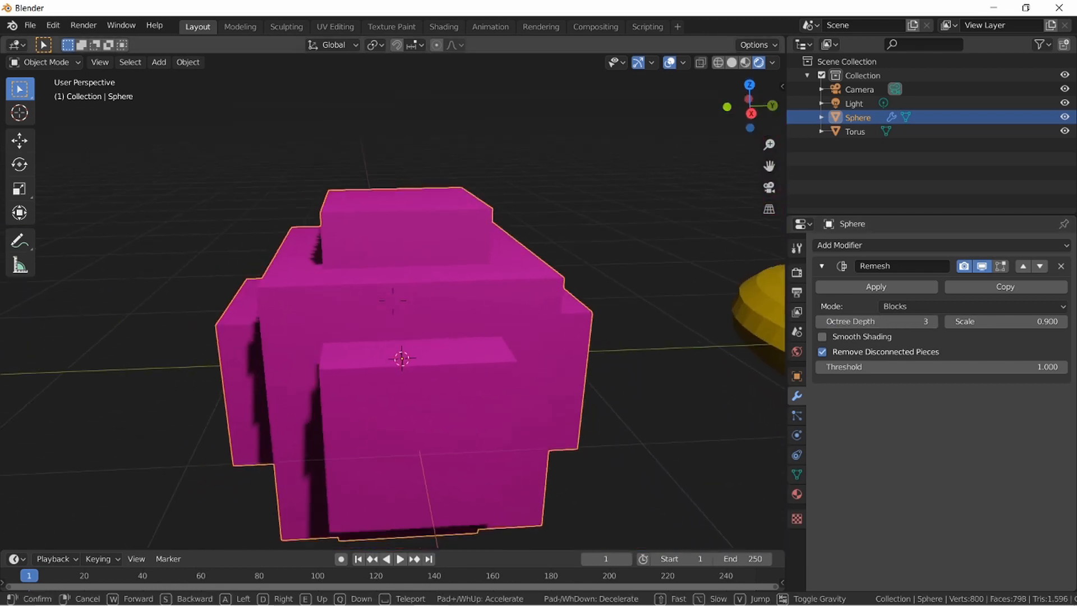
Step: Select the yellow torus and add a Remesh modifier to it
{"action": "key", "text": "s"}
{"action": "key", "text": "w"}
{"action": "key", "text": "d"}
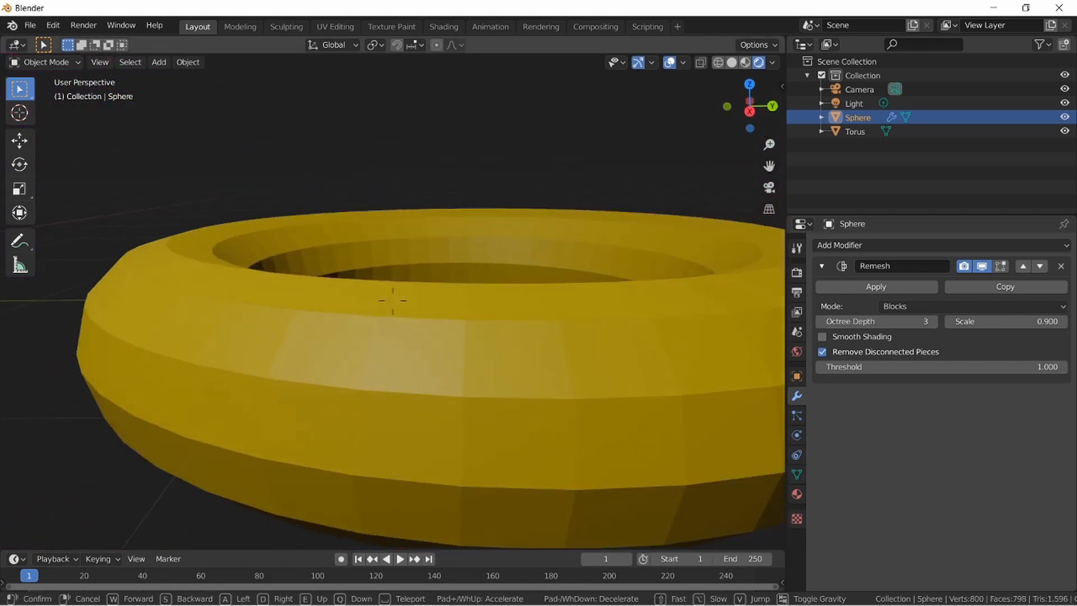
{"action": "left_click", "coordinate": [410, 327]}
{"action": "left_click", "coordinate": [412, 327]}
{"action": "left_click", "coordinate": [927, 247]}
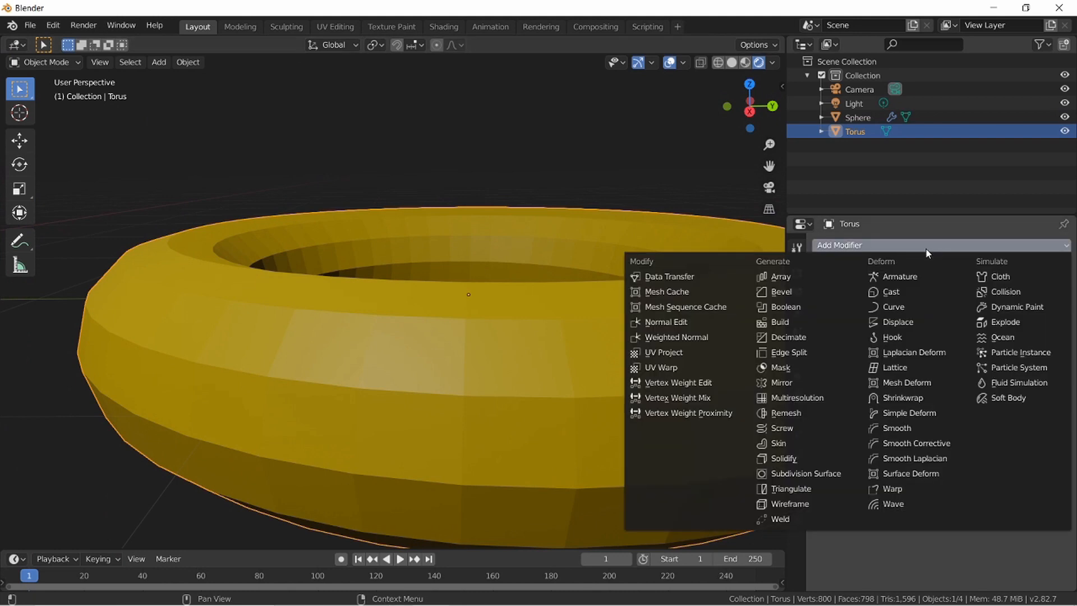
{"action": "left_click", "coordinate": [823, 418]}
Step: Change the torus's Remesh mode to Blocks with the whole ring in view
{"action": "key", "text": "shift+grave"}
{"action": "key", "text": "s"}
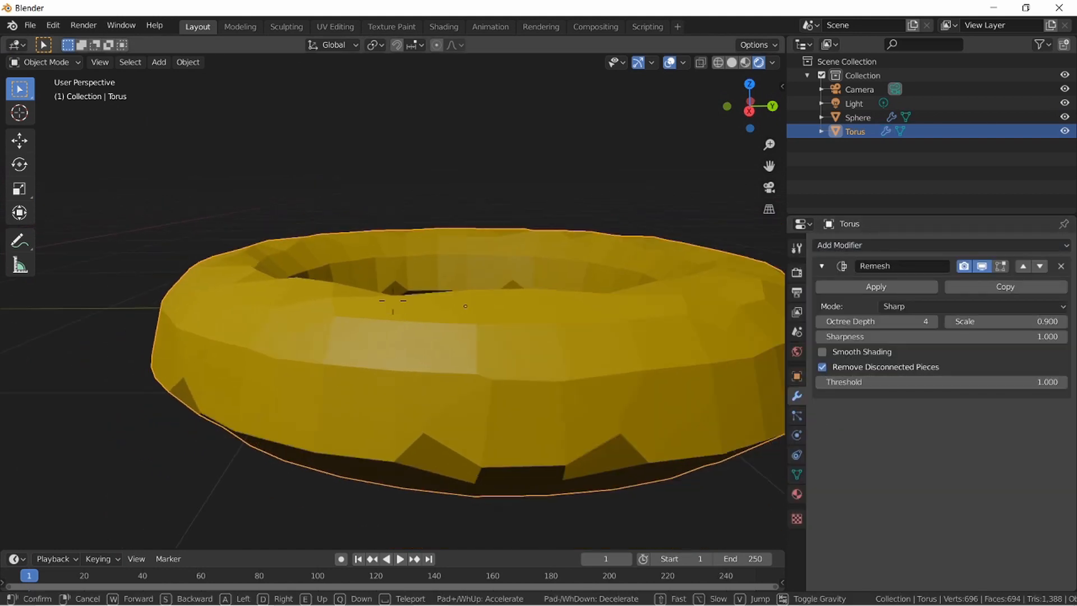
{"action": "key", "text": "w"}
{"action": "key", "text": "Return"}
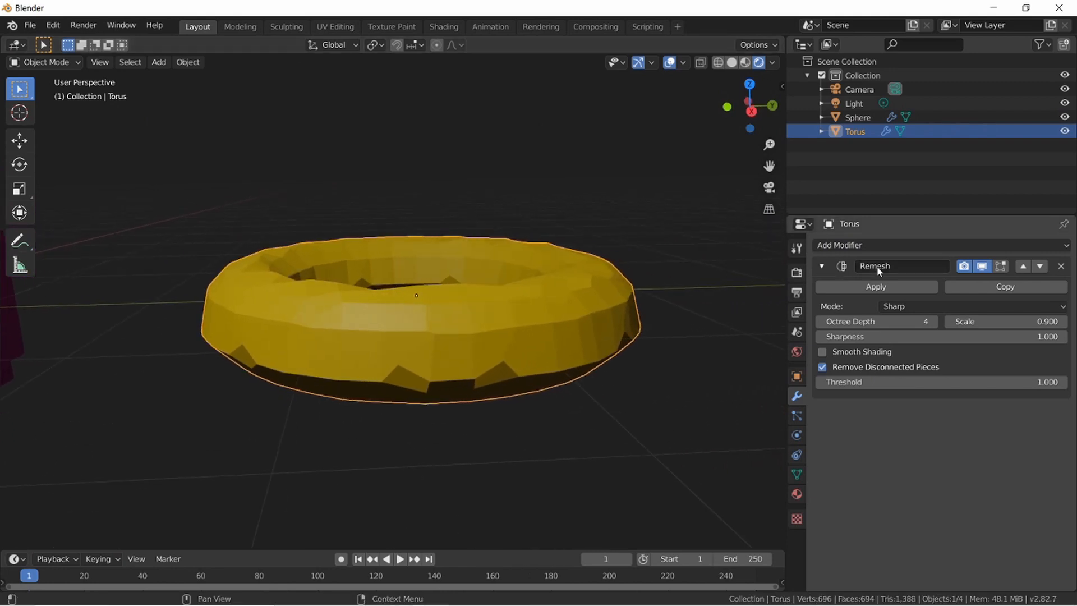
{"action": "left_click", "coordinate": [985, 305]}
{"action": "left_click", "coordinate": [961, 322]}
Step: Examine the blocky torus from above, from below and through its central hole
{"action": "key", "text": "shift+grave"}
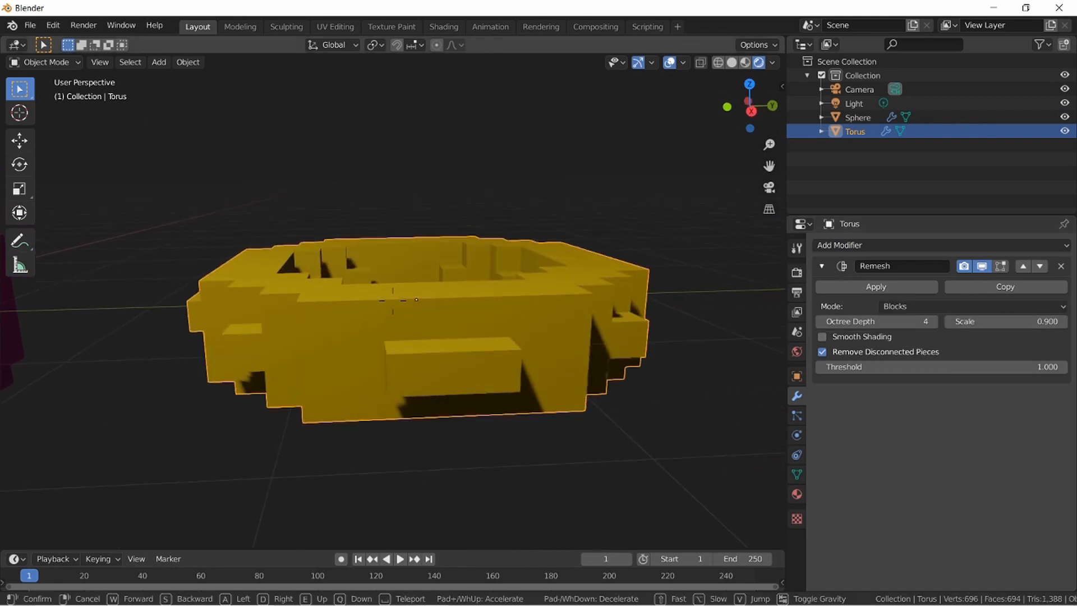
{"action": "key", "text": "w"}
{"action": "key", "text": "d"}
{"action": "key", "text": "a"}
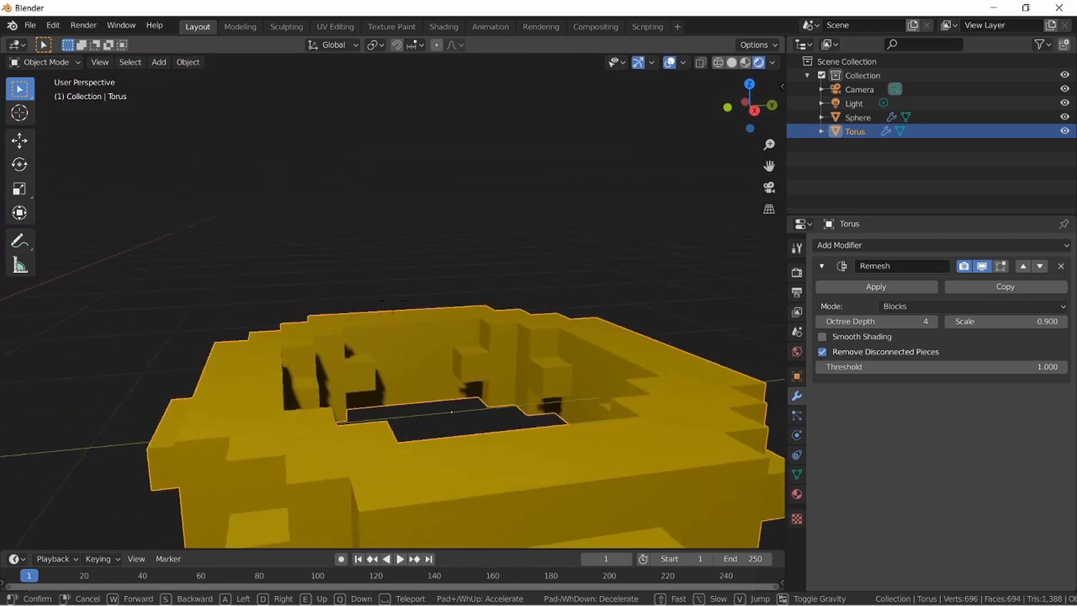
{"action": "key", "text": "s"}
{"action": "key", "text": "q"}
{"action": "key", "text": "w"}
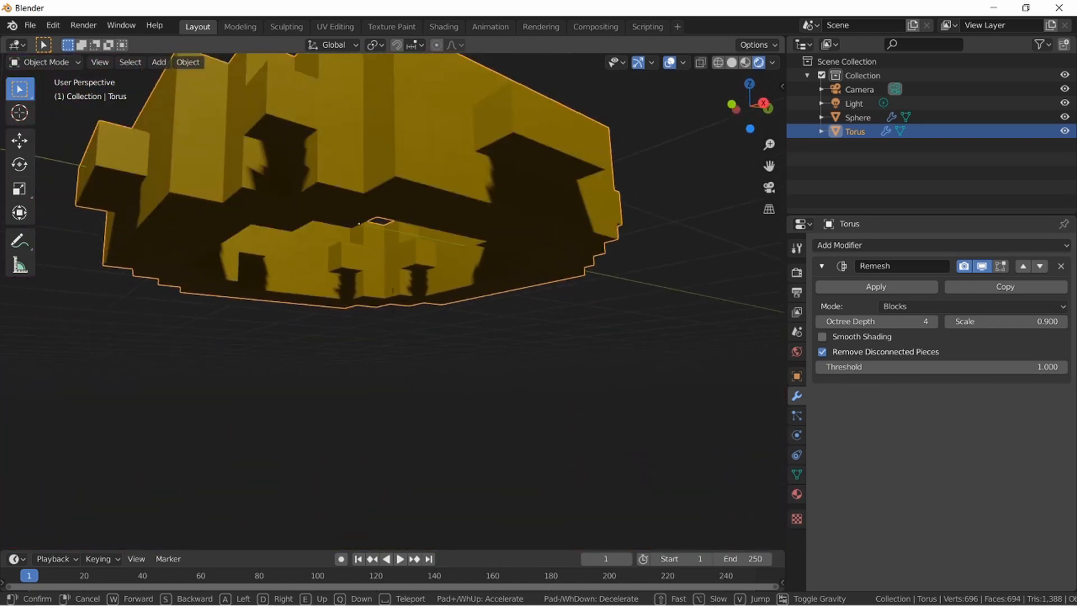
{"action": "key", "text": "e"}
{"action": "key", "text": "s"}
{"action": "key", "text": "w"}
{"action": "key", "text": "s"}
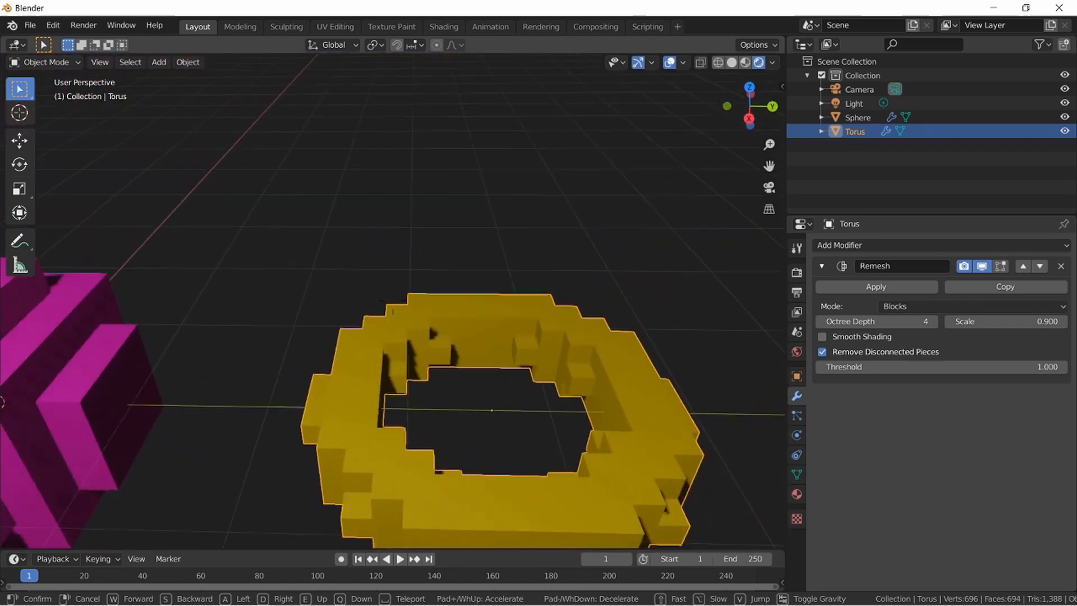
{"action": "key", "text": "w"}
{"action": "left_click", "coordinate": [392, 301]}
Step: Set the octree depth of the torus's Remesh modifier to 8
{"action": "left_click", "coordinate": [851, 320]}
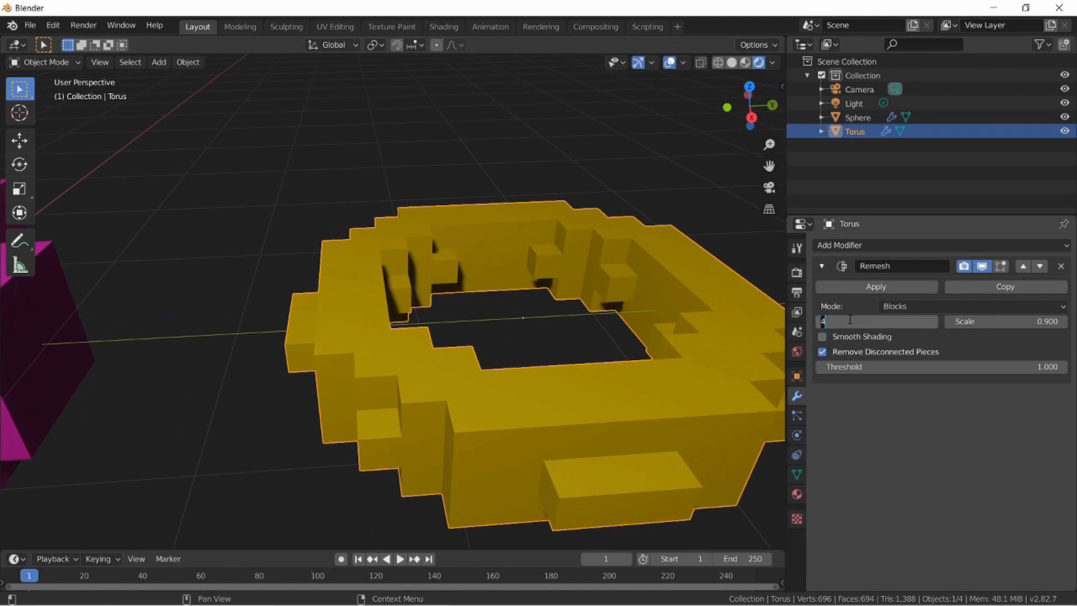
{"action": "key", "text": "Return"}
Step: Examine the fine block structure of the torus up close, along both its outer and inner surfaces
{"action": "key", "text": "shift+grave"}
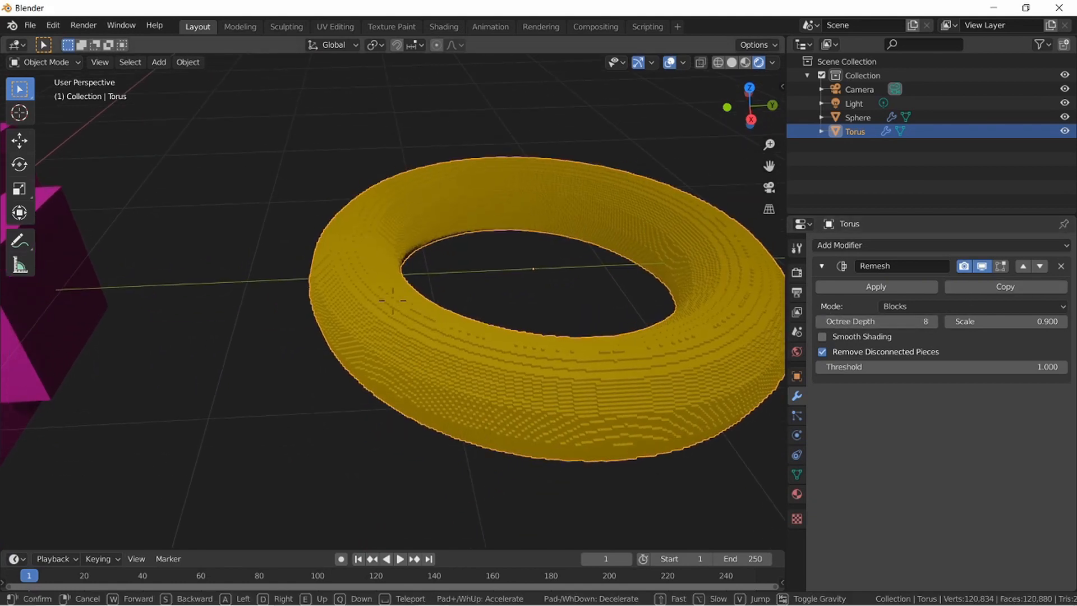
{"action": "key", "text": "w"}
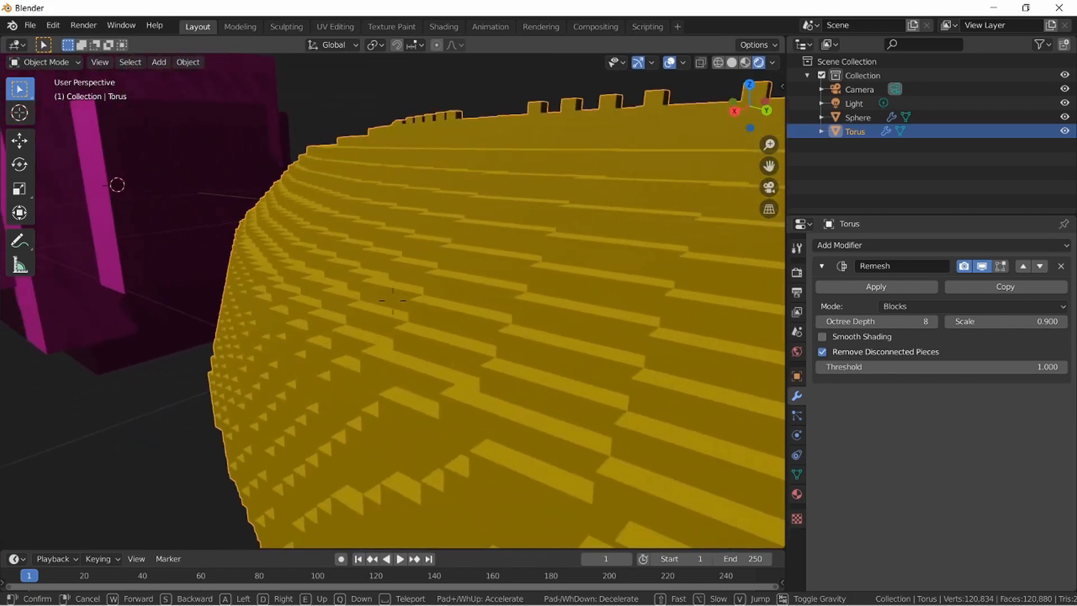
{"action": "key", "text": "w"}
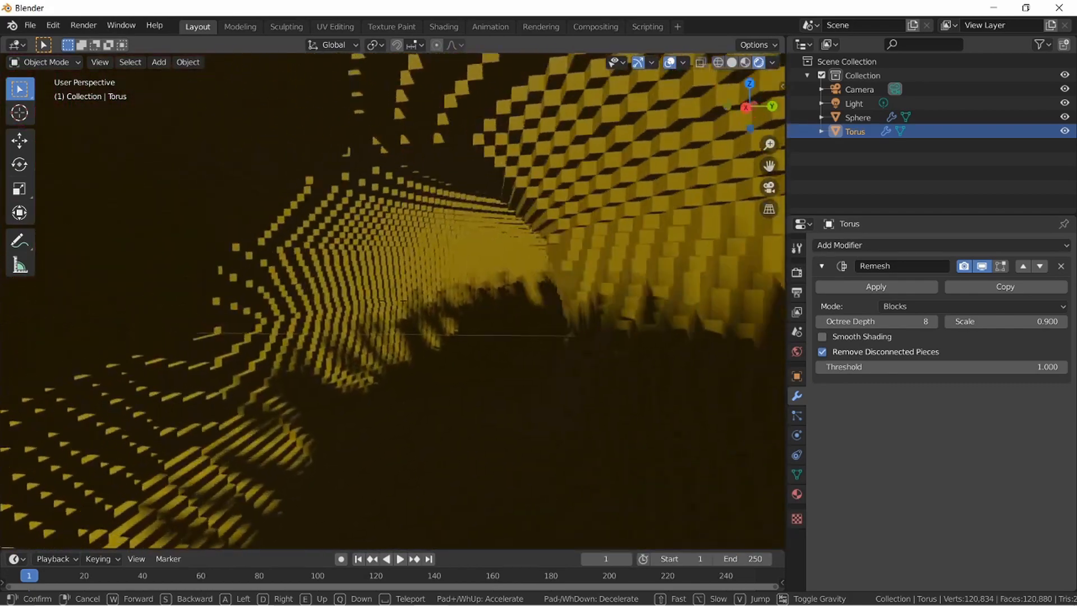
{"action": "key", "text": "w"}
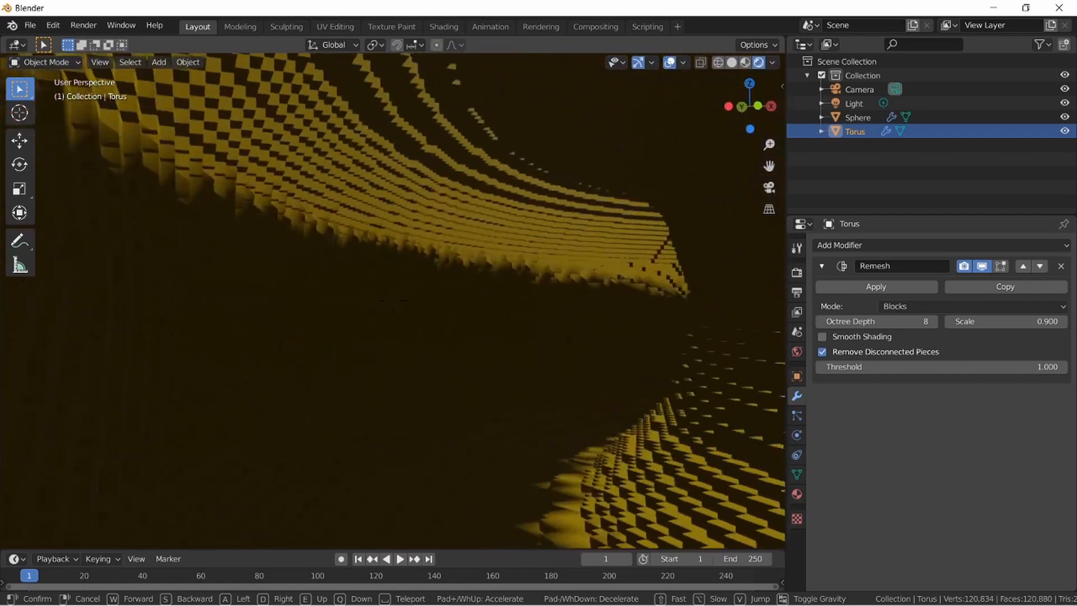
{"action": "key", "text": "s"}
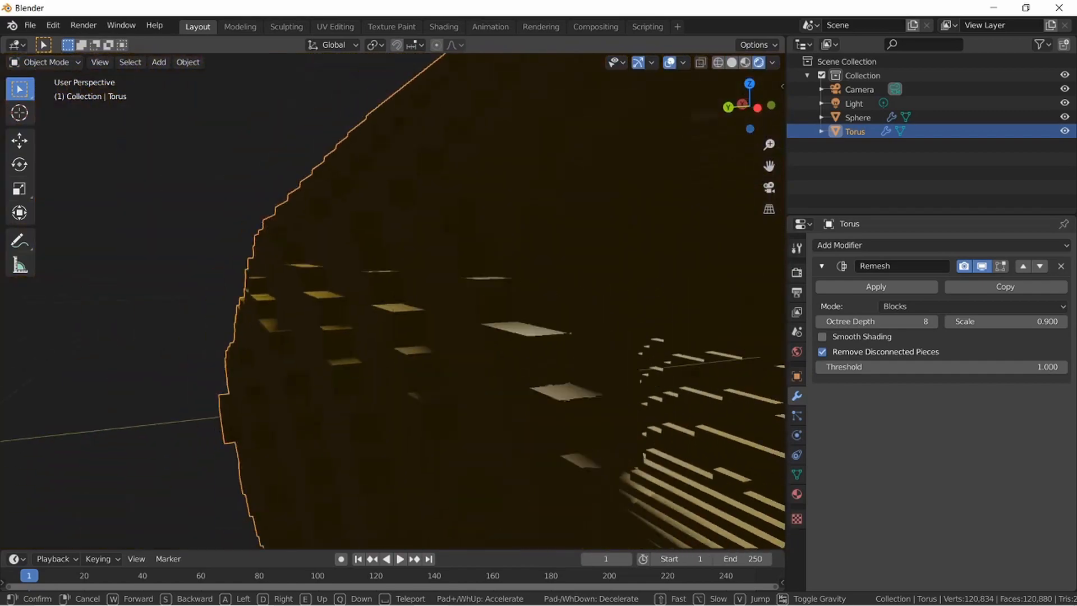
{"action": "key", "text": "s"}
{"action": "key", "text": "w"}
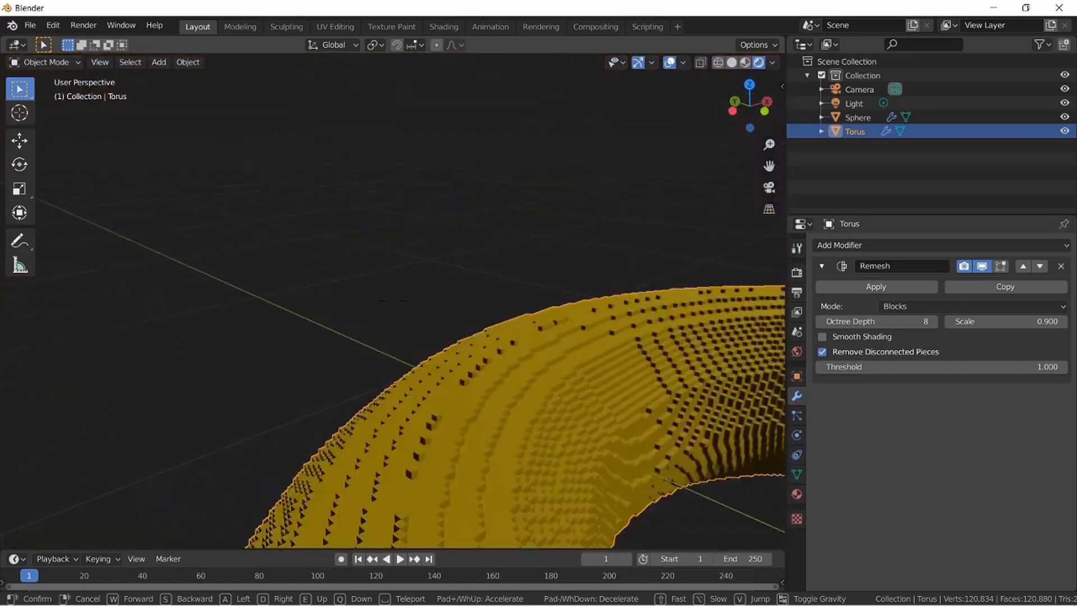
{"action": "key", "text": "w"}
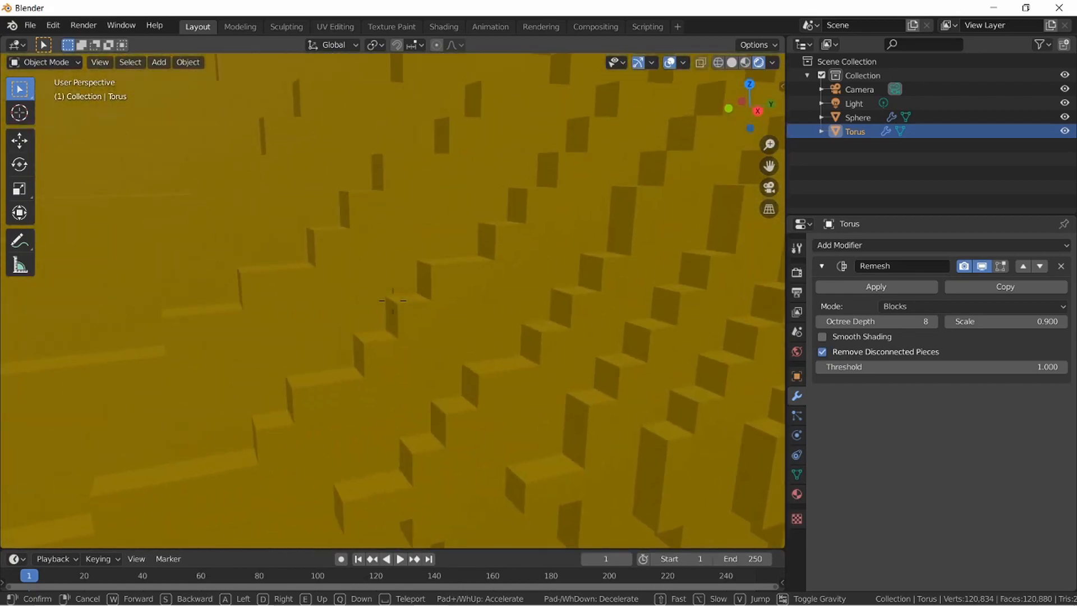
{"action": "key", "text": "s"}
{"action": "left_click", "coordinate": [393, 300]}
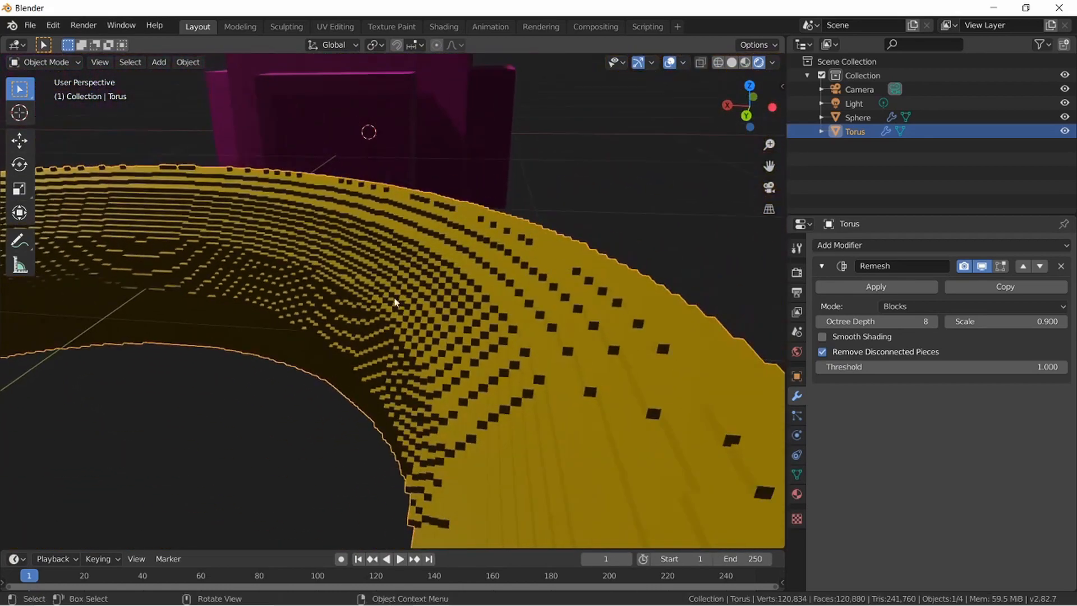
Step: Show the viewport in wireframe, change it to solid shading, and inspect the torus's blocks from several sides
{"action": "left_click", "coordinate": [725, 62]}
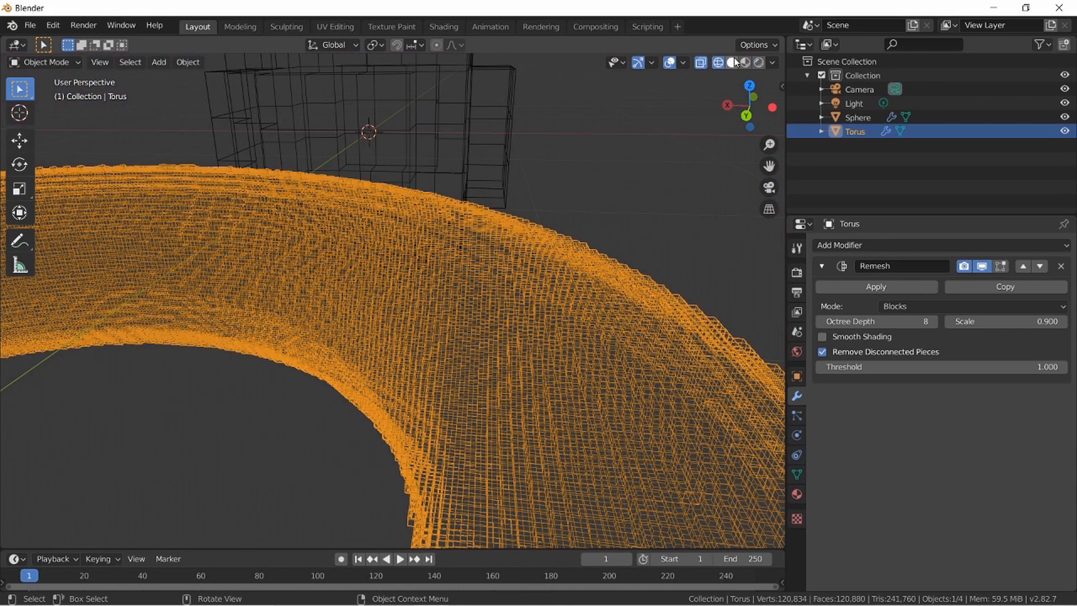
{"action": "left_click", "coordinate": [732, 62]}
{"action": "key", "text": "shift+grave"}
{"action": "key", "text": "w"}
{"action": "key", "text": "w"}
{"action": "key", "text": "w"}
{"action": "key", "text": "s"}
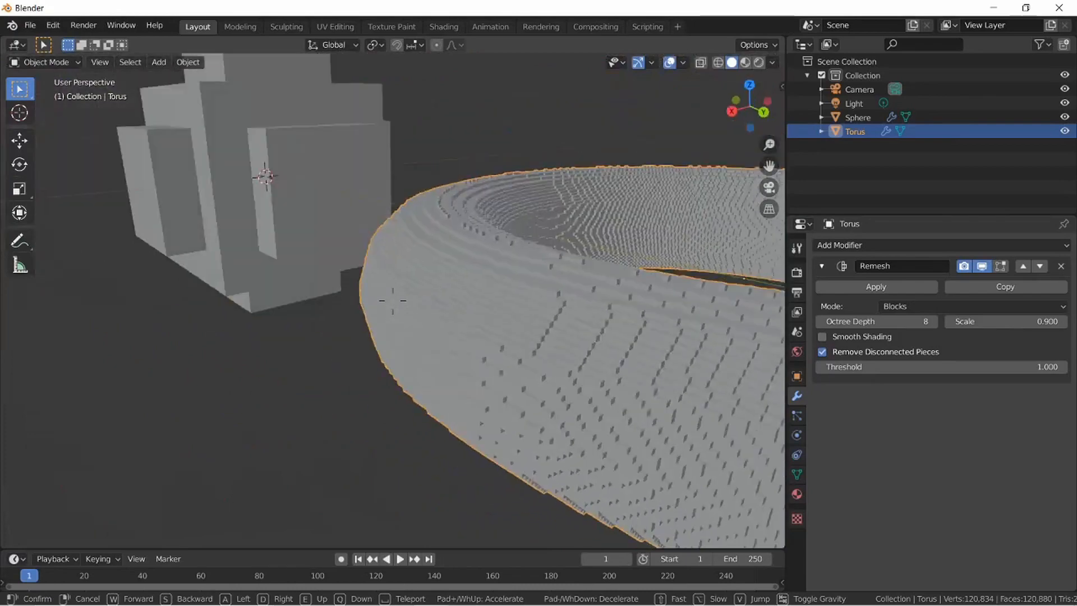
{"action": "key", "text": "s"}
{"action": "key", "text": "w"}
{"action": "key", "text": "s"}
{"action": "key", "text": "Escape"}
Step: Try applying the torus's Remesh modifier, checking the real mesh in Edit Mode before undoing the application
{"action": "left_click", "coordinate": [918, 287]}
{"action": "key", "text": "Tab"}
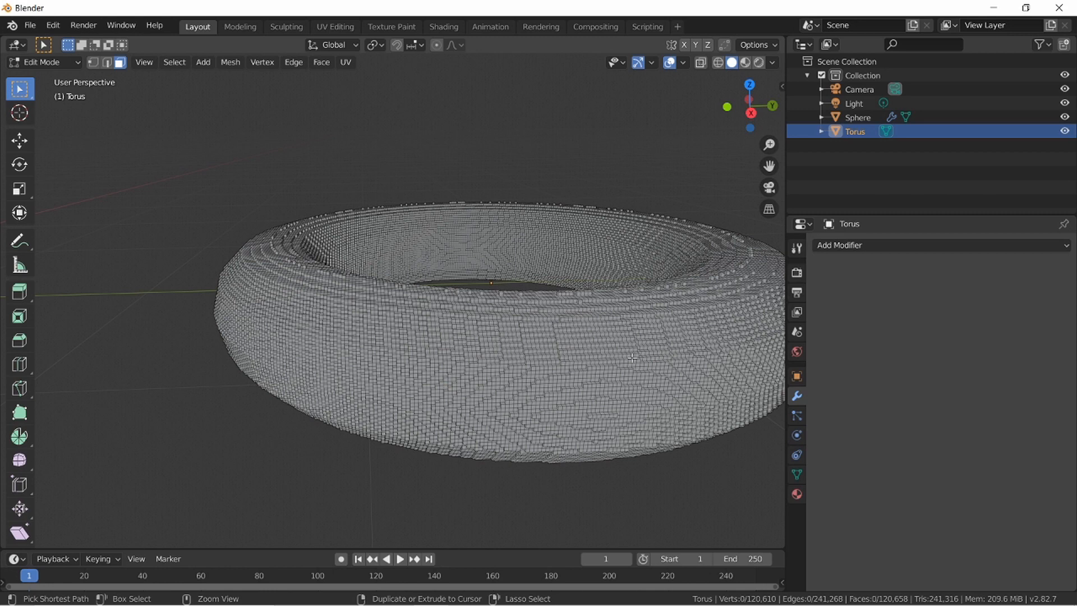
{"action": "key", "text": "Tab"}
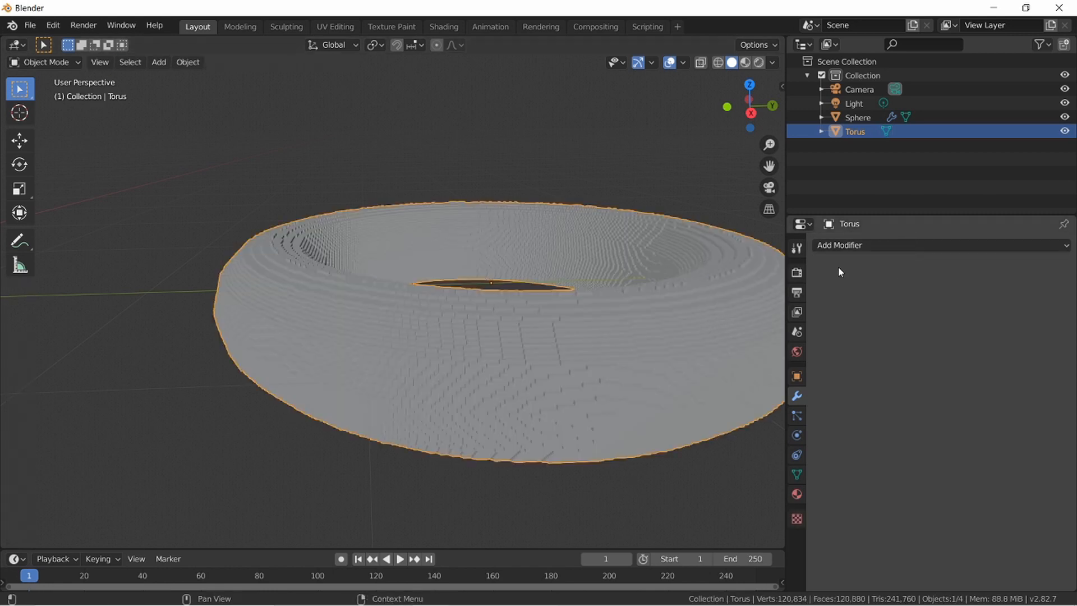
{"action": "key", "text": "ctrl+z"}
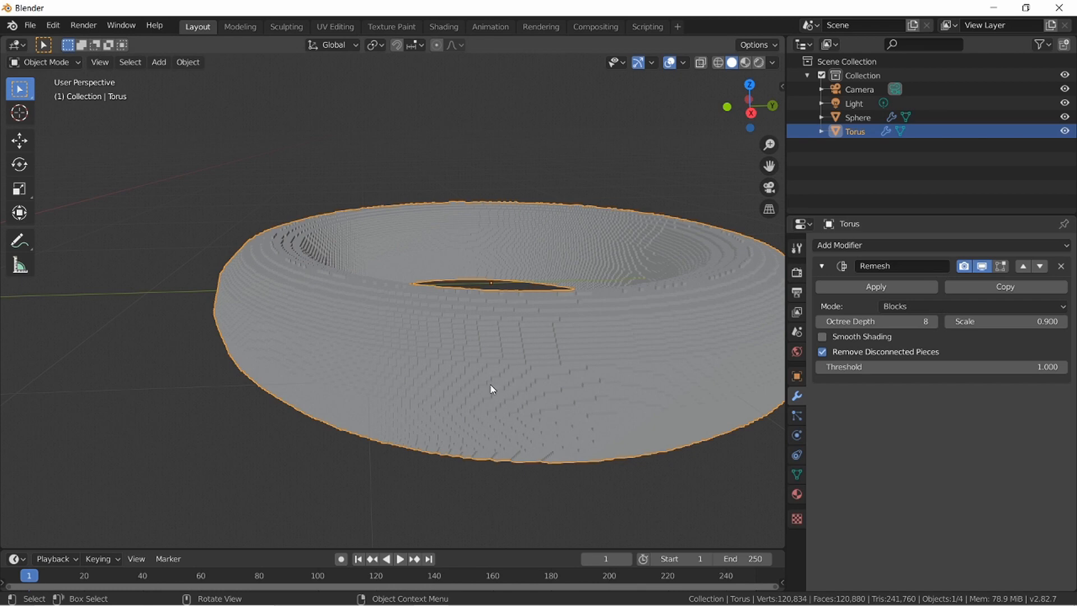
Step: Select the blocky sphere and set its Remesh octree depth to 10
{"action": "key", "text": "shift+grave"}
{"action": "key", "text": "w"}
{"action": "key", "text": "e"}
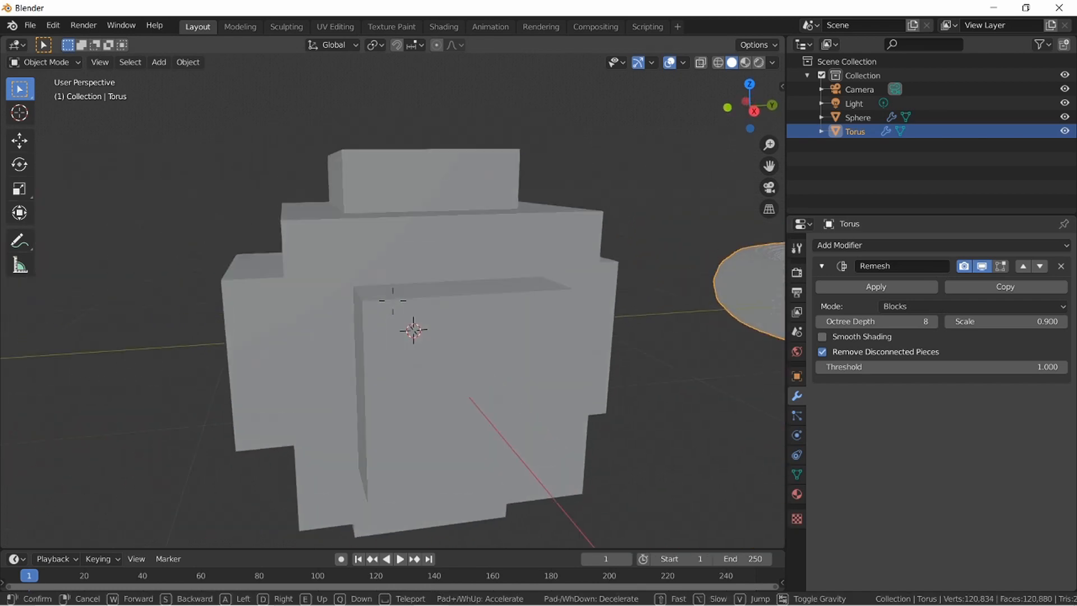
{"action": "left_click", "coordinate": [394, 302]}
{"action": "left_click", "coordinate": [398, 303]}
{"action": "double_click", "coordinate": [924, 321]}
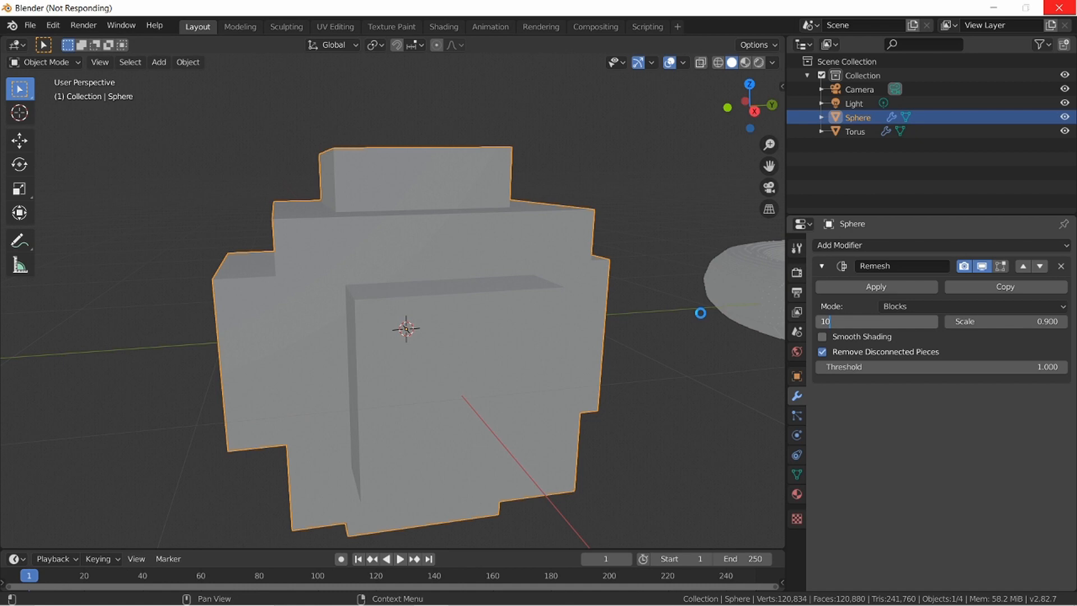
Step: Inspect the sphere's very fine block surface up close and remove its Remesh modifier
{"action": "key", "text": "shift+grave"}
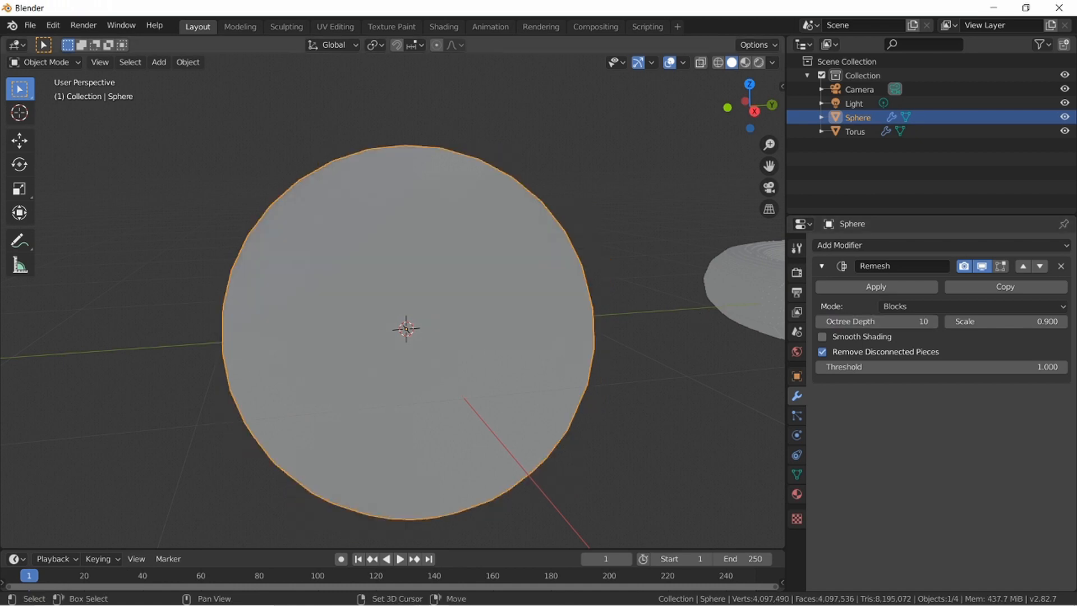
{"action": "key", "text": "w"}
{"action": "key", "text": "w"}
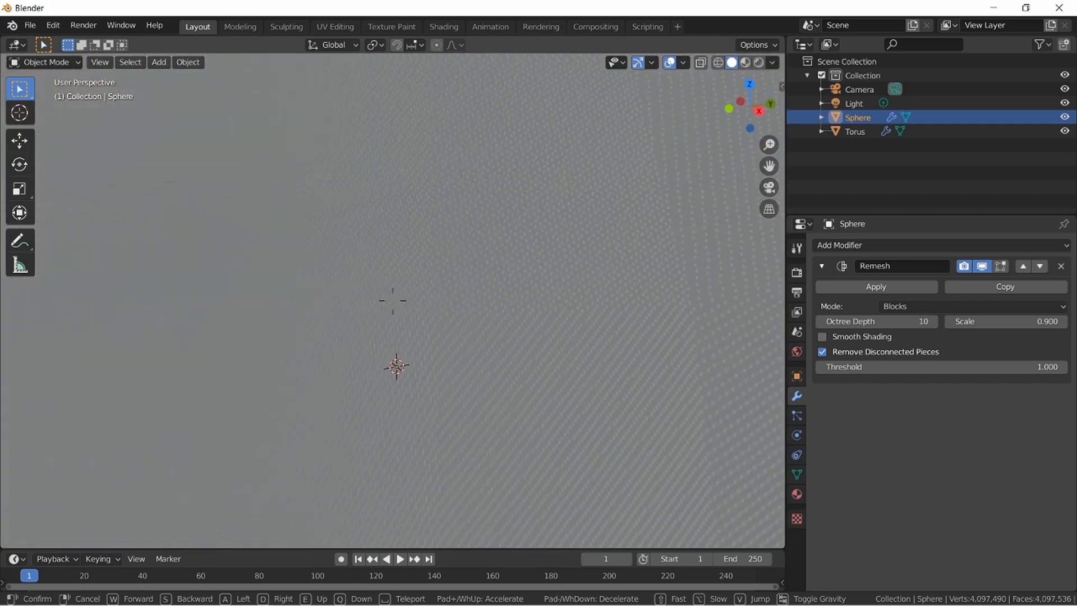
{"action": "key", "text": "s"}
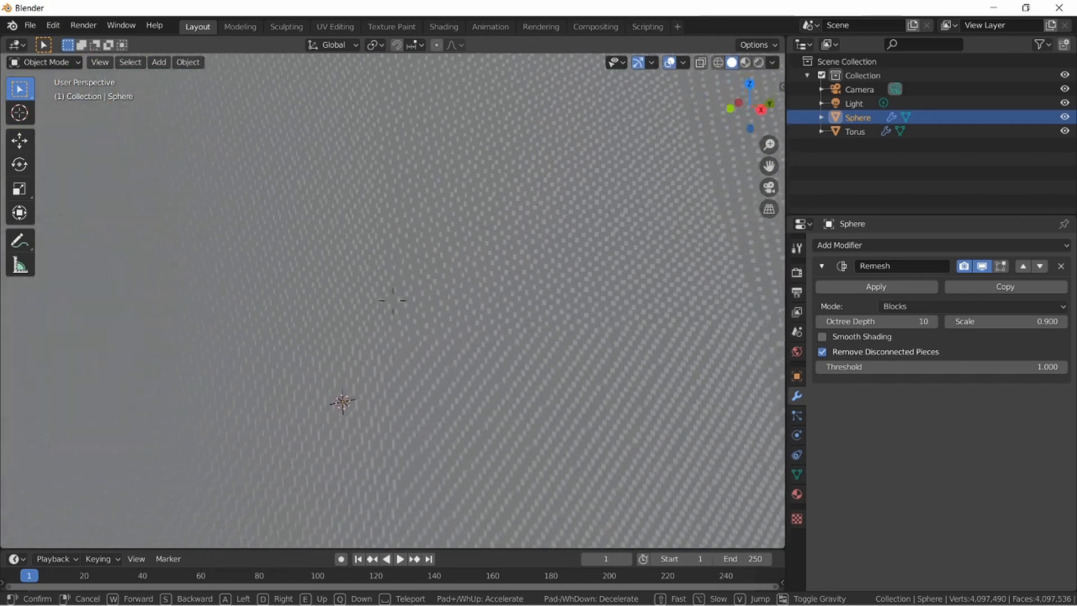
{"action": "key", "text": "s"}
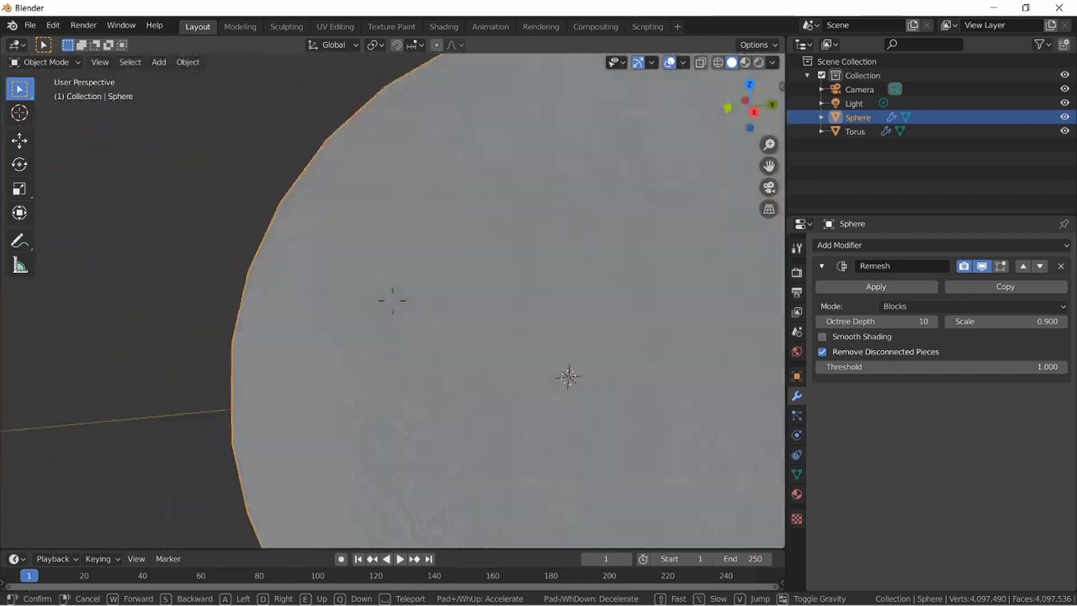
{"action": "key", "text": "w"}
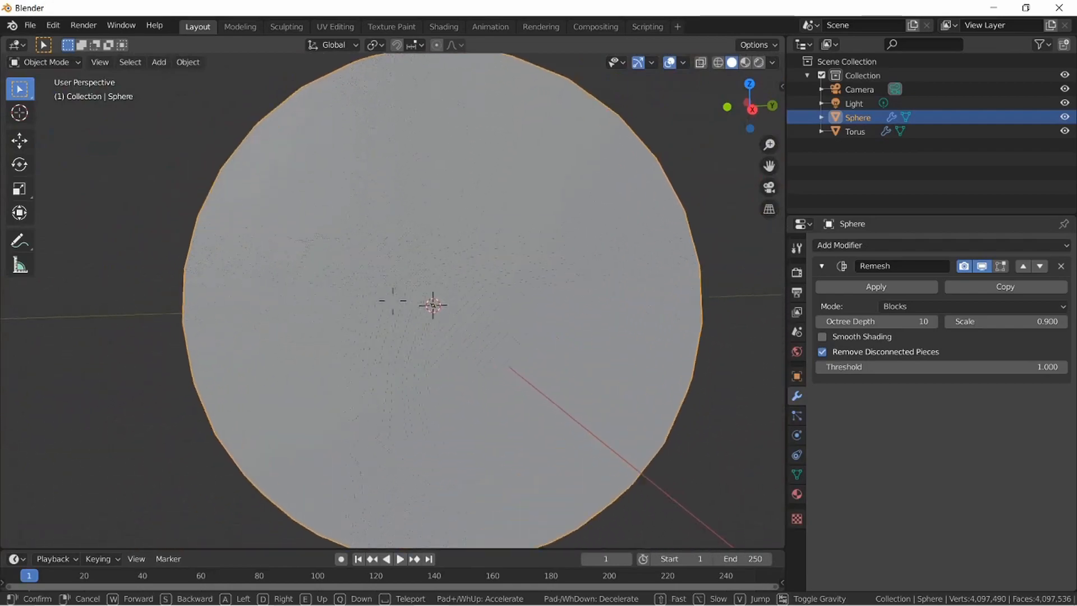
{"action": "key", "text": "s"}
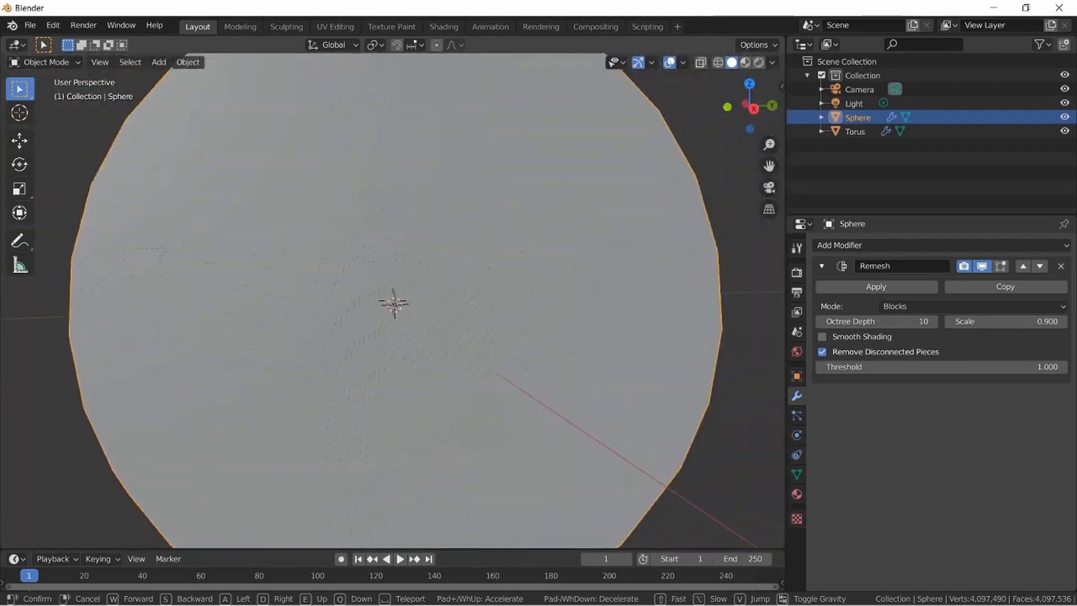
{"action": "left_click", "coordinate": [393, 301]}
{"action": "left_click", "coordinate": [1062, 266]}
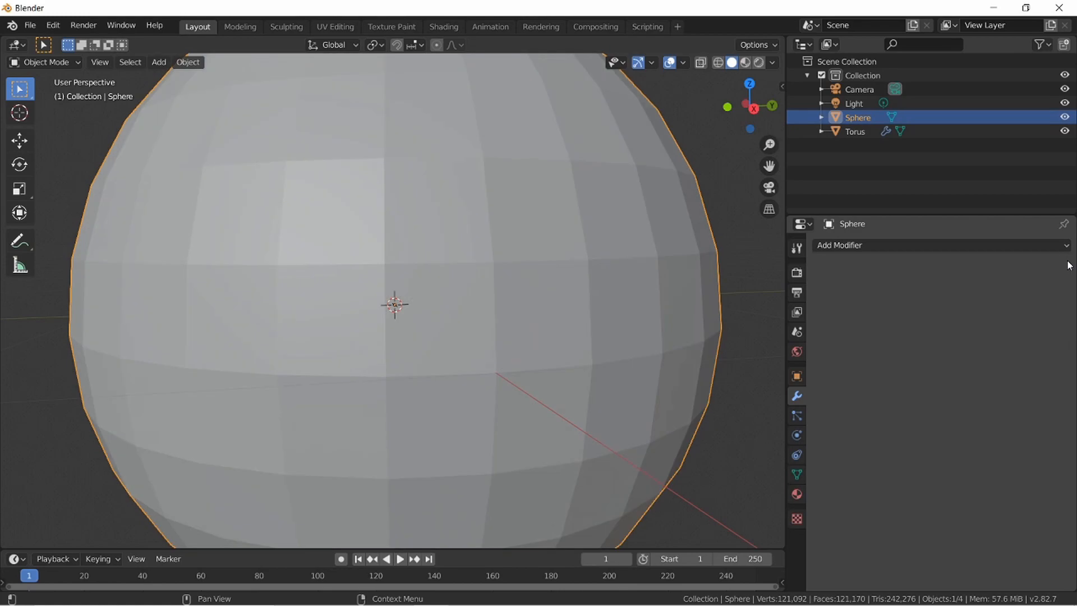
Step: Select the torus and set the octree depth of its Remesh modifier to 2
{"action": "key", "text": "shift+grave"}
{"action": "key", "text": "w"}
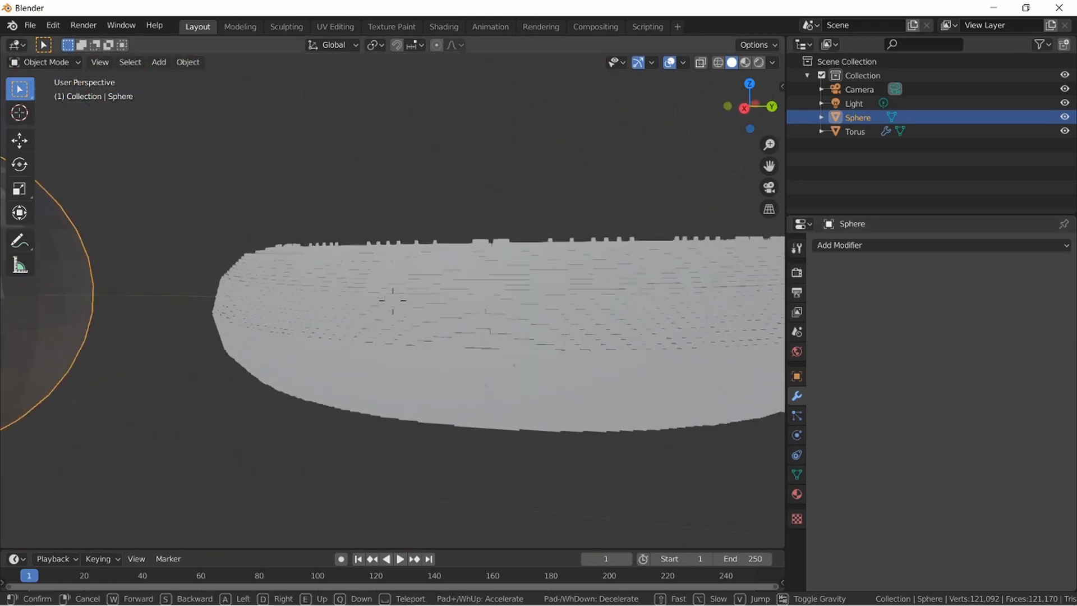
{"action": "key", "text": "q"}
{"action": "key", "text": "w"}
{"action": "key", "text": "s"}
{"action": "key", "text": "q"}
{"action": "key", "text": "Return"}
{"action": "left_click", "coordinate": [460, 290]}
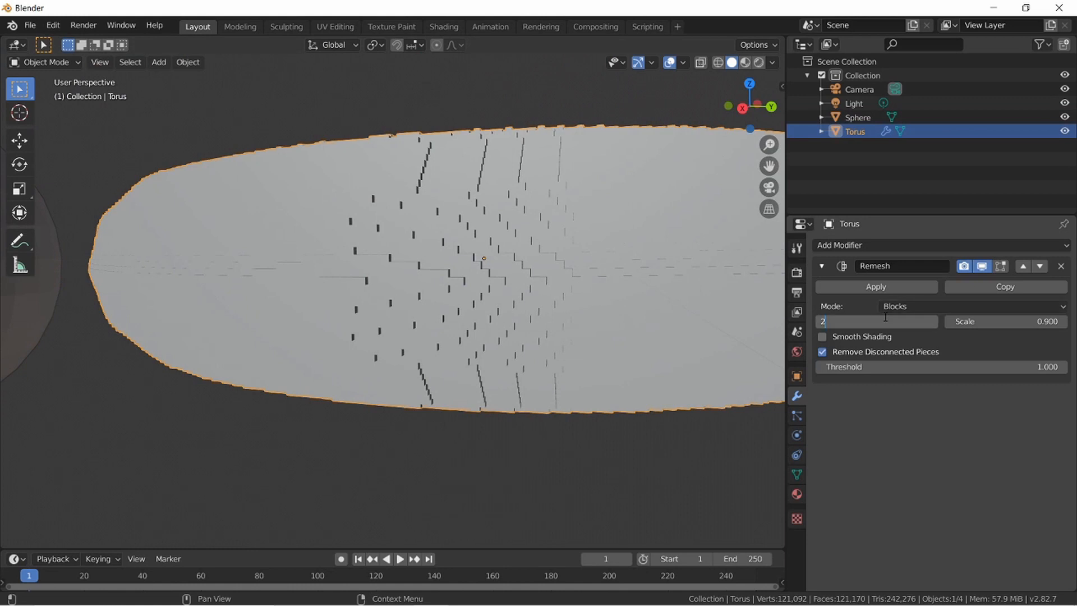
{"action": "left_click", "coordinate": [886, 317]}
{"action": "type", "text": "2"}
{"action": "key", "text": "Return"}
Step: View the torus's separate coarse blocks from above and from the front
{"action": "key", "text": "shift+grave"}
{"action": "key", "text": "s"}
{"action": "key", "text": "e"}
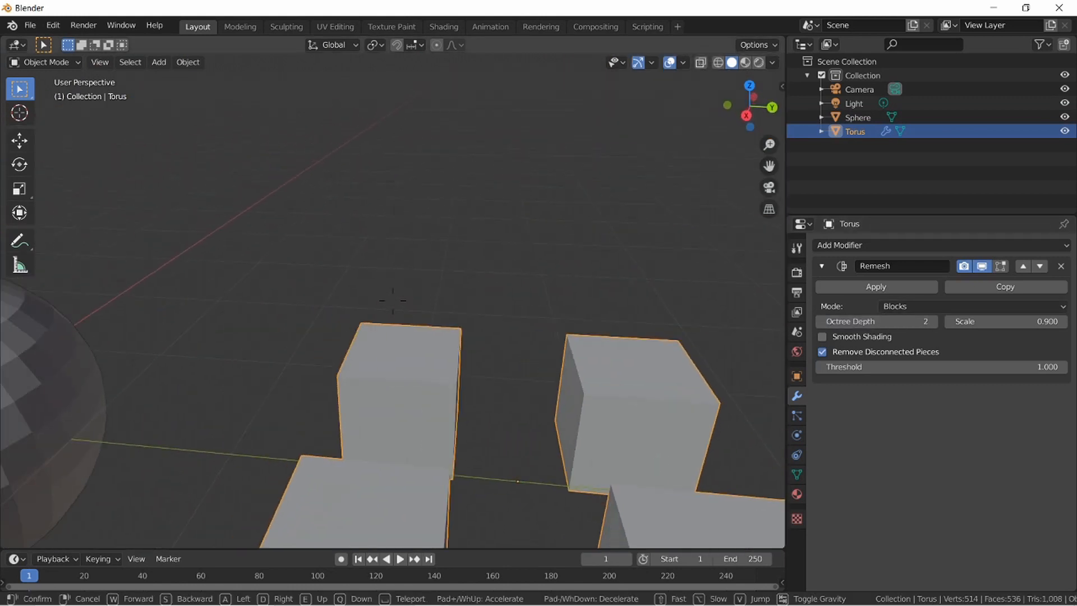
{"action": "key", "text": "w"}
{"action": "key", "text": "d"}
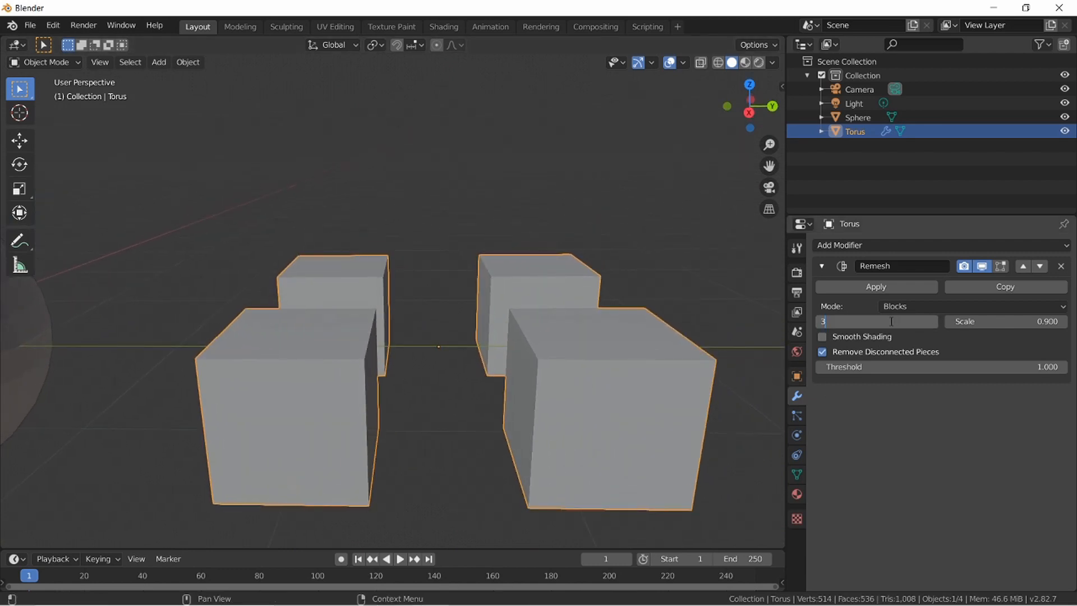
Step: Set the octree depth of the torus's Remesh modifier to 3, then raise it to 5
{"action": "type", "text": "3"}
{"action": "key", "text": "Return"}
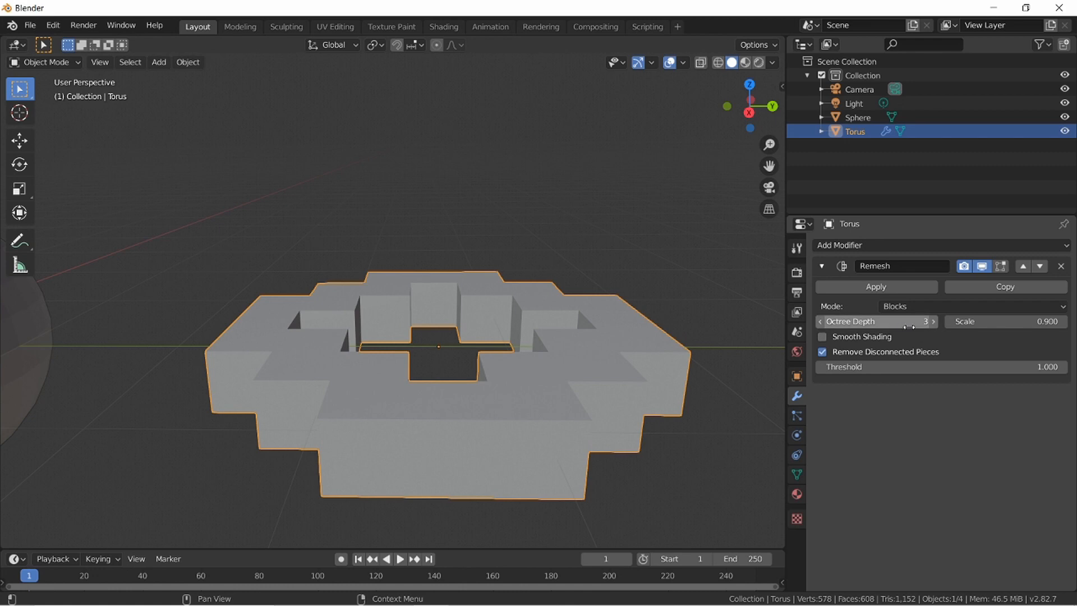
{"action": "key", "text": "Return"}
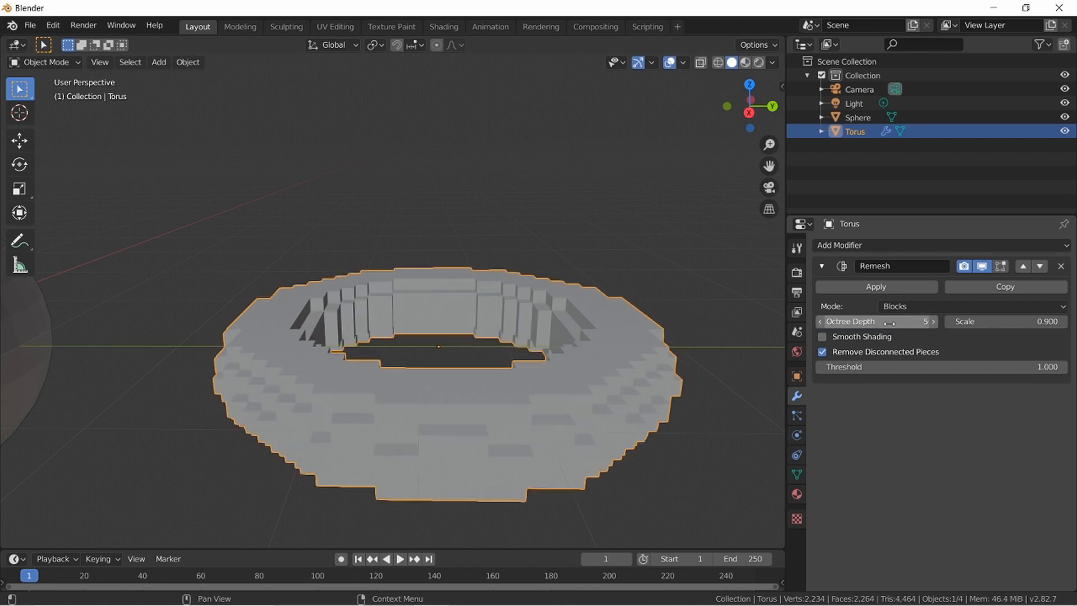
Step: Examine the finer stepped blocks of the torus from above and from the side, next to the smooth sphere
{"action": "key", "text": "shift+grave"}
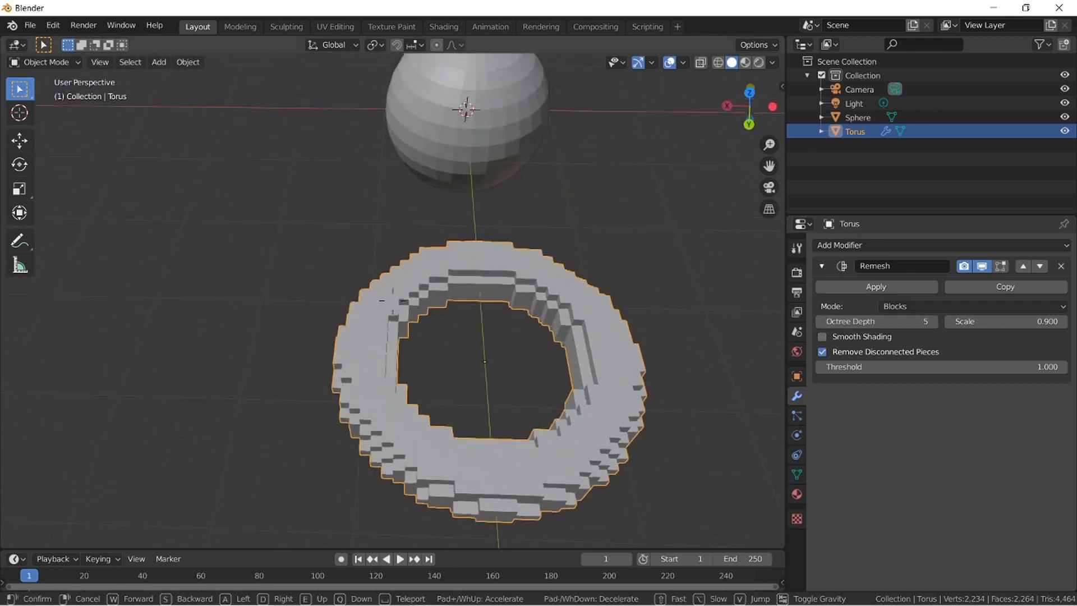
{"action": "key", "text": "w"}
{"action": "key", "text": "d"}
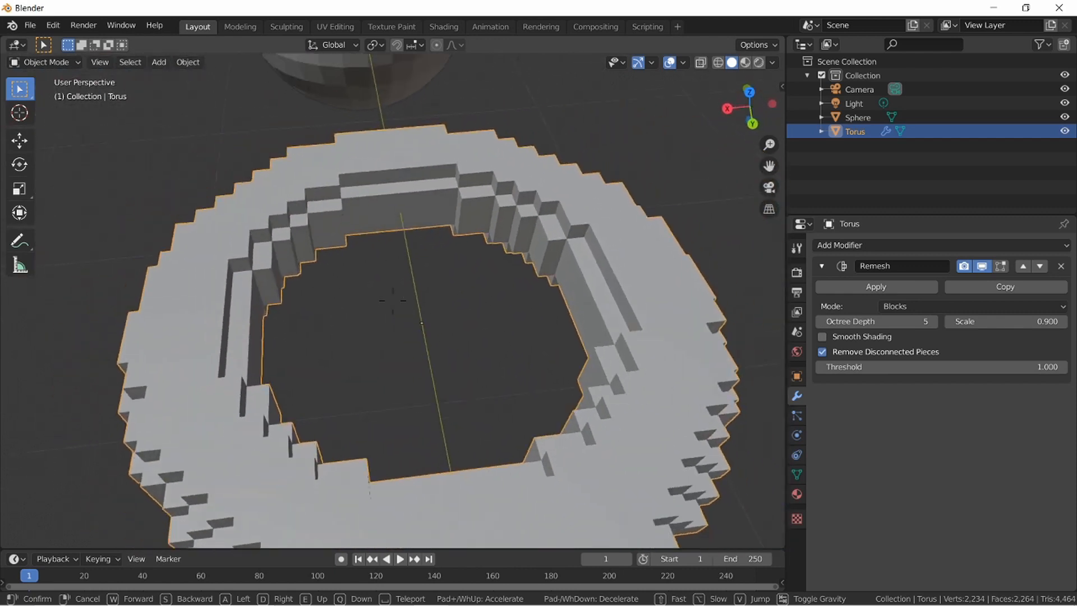
{"action": "key", "text": "a"}
{"action": "key", "text": "a"}
{"action": "key", "text": "q"}
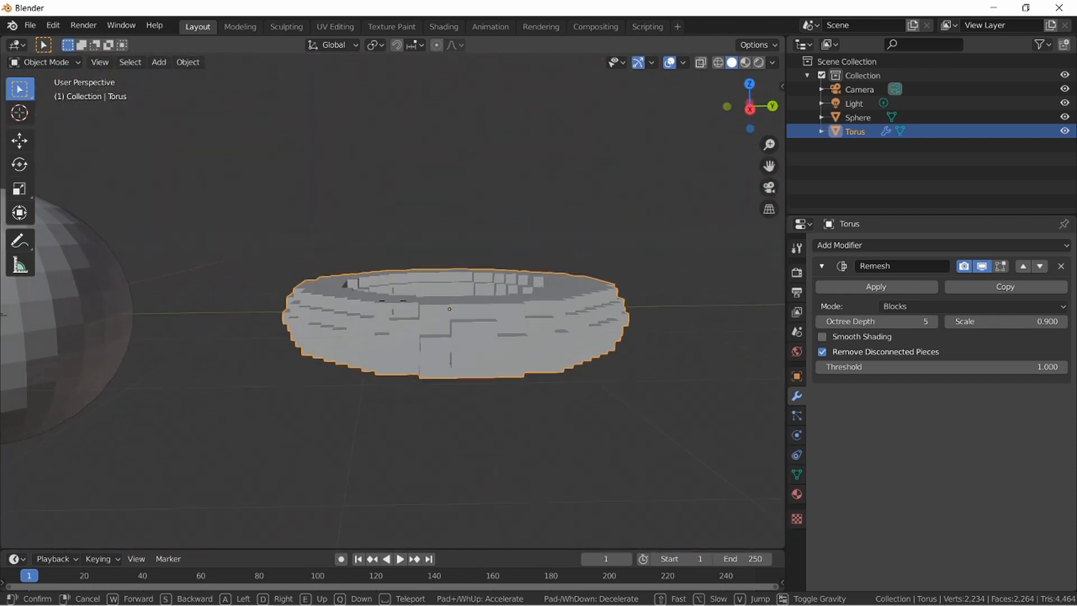
{"action": "key", "text": "w"}
{"action": "key", "text": "a"}
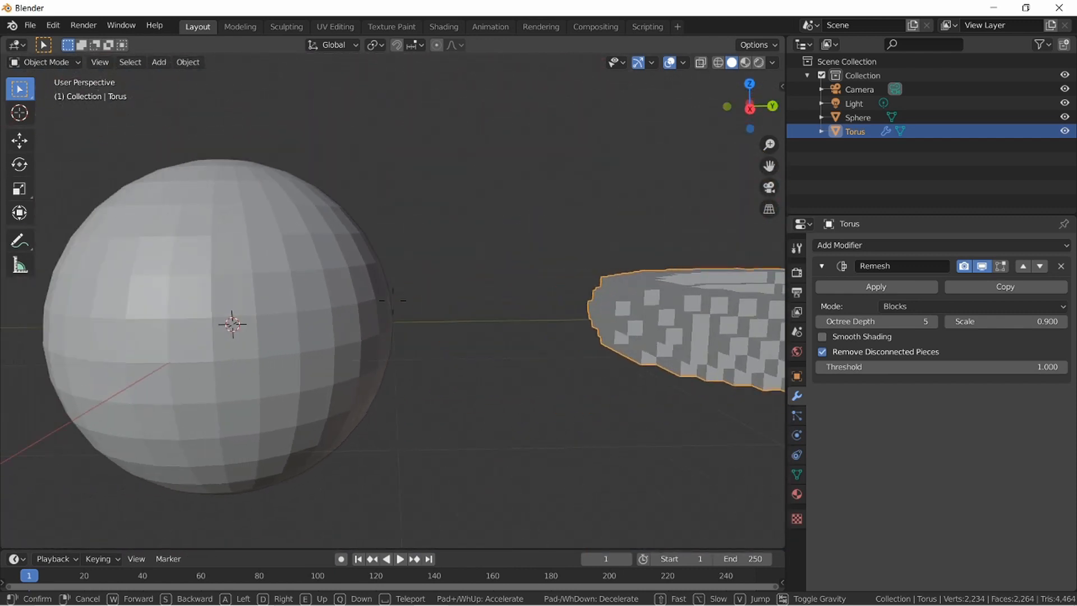
{"action": "key", "text": "d"}
{"action": "key", "text": "w"}
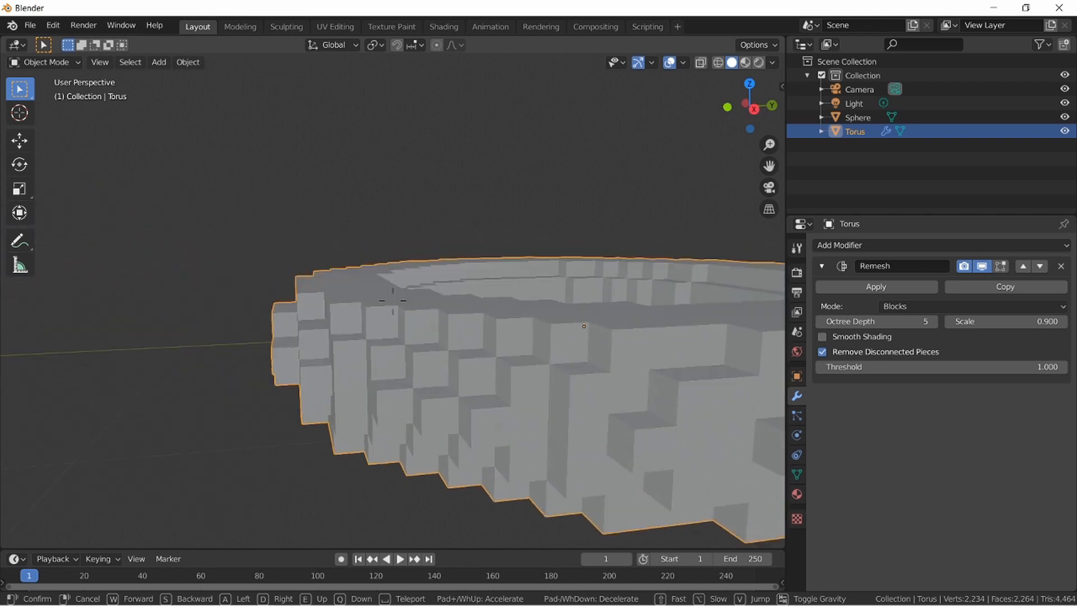
{"action": "key", "text": "s"}
{"action": "left_click", "coordinate": [393, 309]}
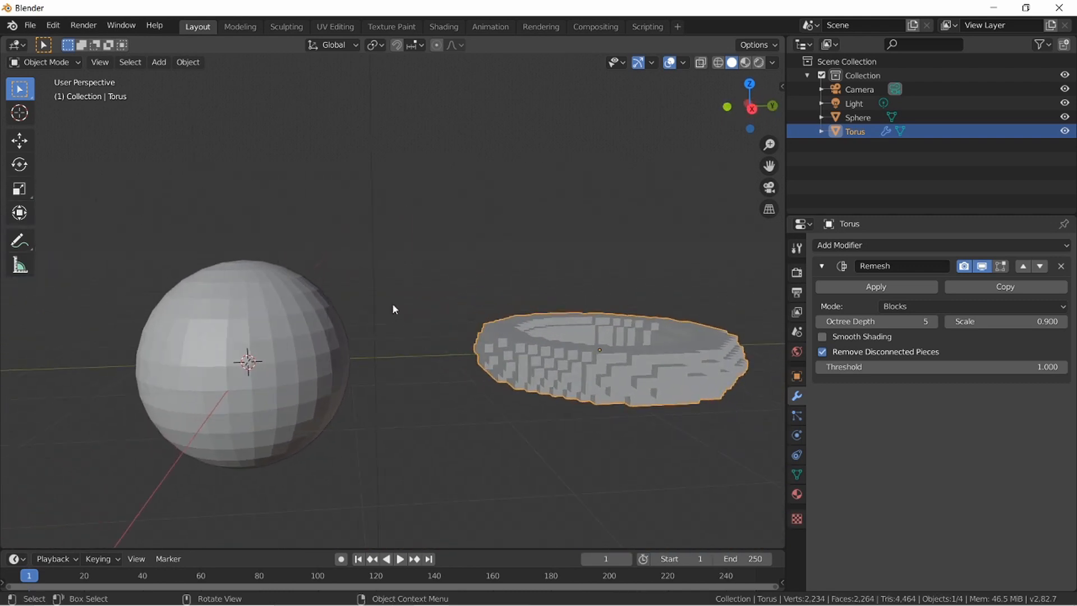
Step: Switch the viewport to rendered shading with the torus selected, and toggle the collection's visibility off and back on
{"action": "left_click", "coordinate": [285, 362]}
{"action": "left_click", "coordinate": [617, 375]}
{"action": "middle_click_drag", "start_coordinate": [563, 414], "coordinate": [393, 304]}
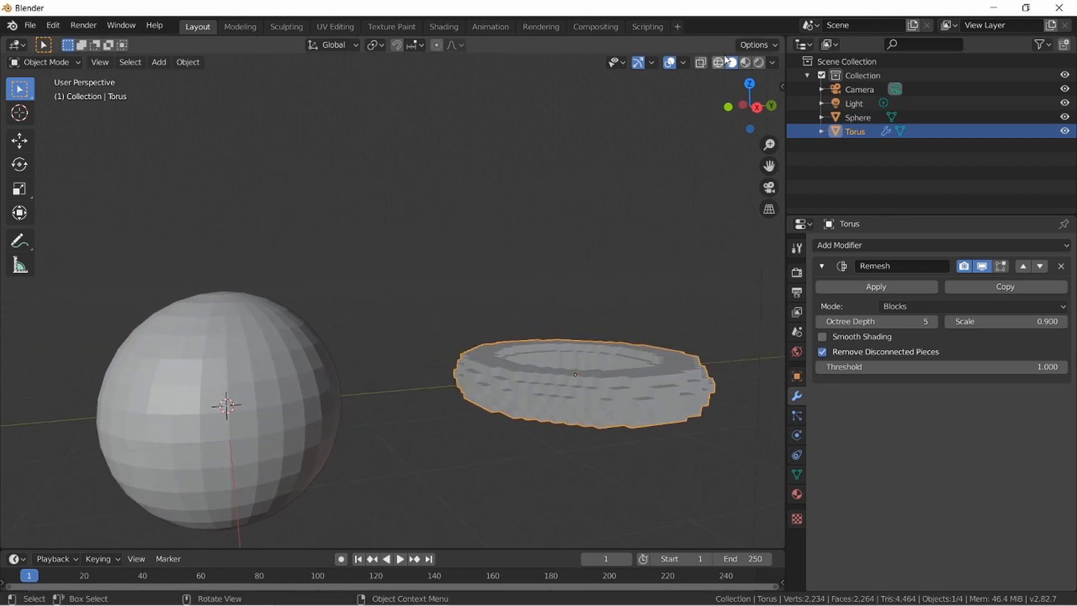
{"action": "left_click", "coordinate": [758, 61]}
{"action": "key", "text": "shift+1"}
{"action": "key", "text": "shift+grave"}
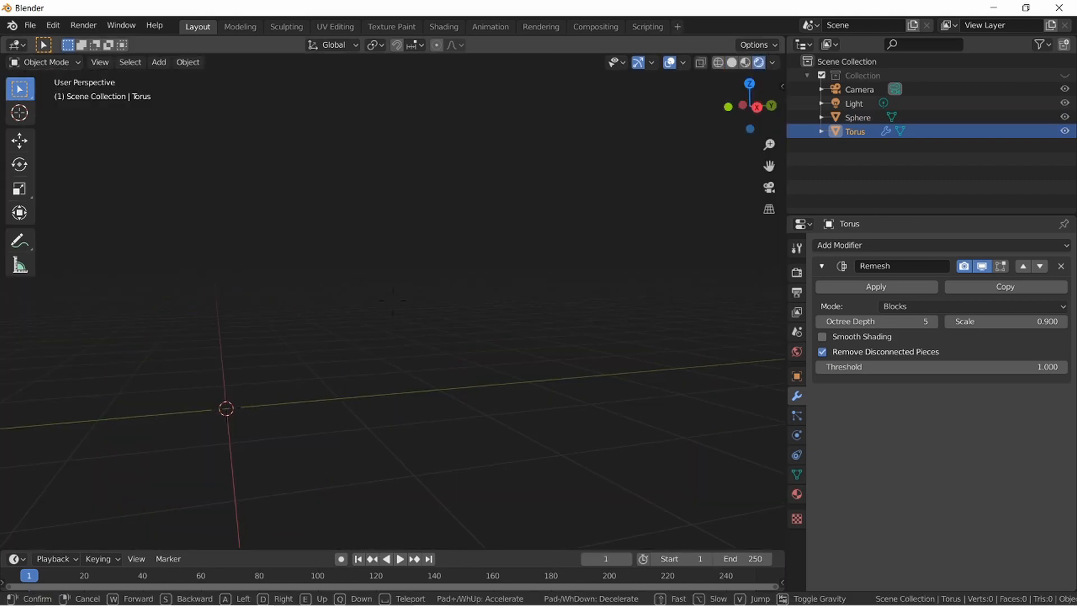
{"action": "key", "text": "shift+1"}
Step: Compare the pink sphere and the blocky yellow torus in rendered shading from several distances and angles
{"action": "key", "text": "shift+grave"}
{"action": "key", "text": "w"}
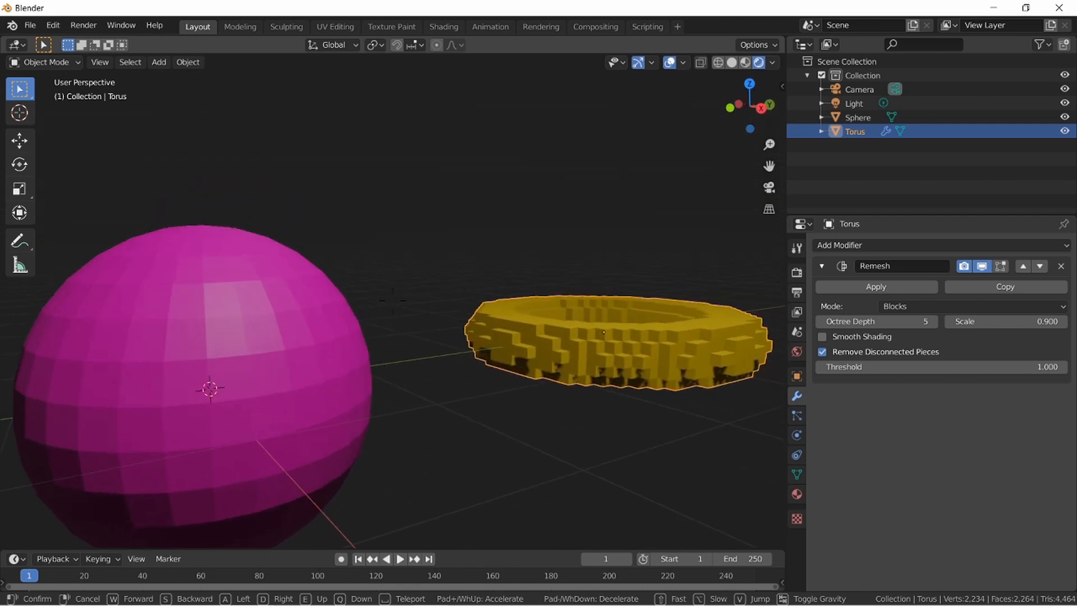
{"action": "key", "text": "s"}
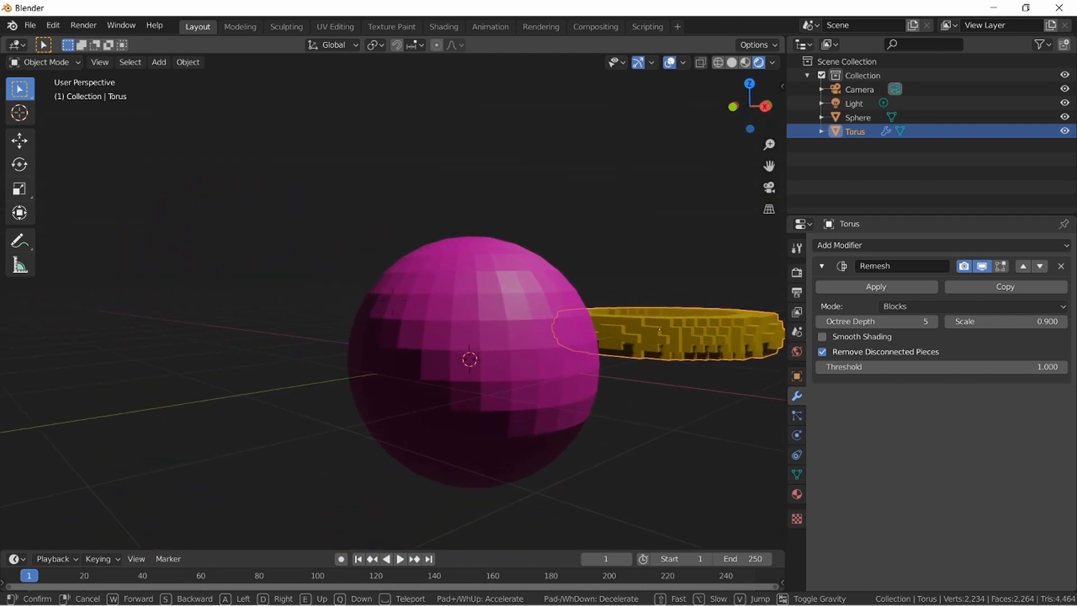
{"action": "key", "text": "d"}
{"action": "key", "text": "a"}
{"action": "key", "text": "w"}
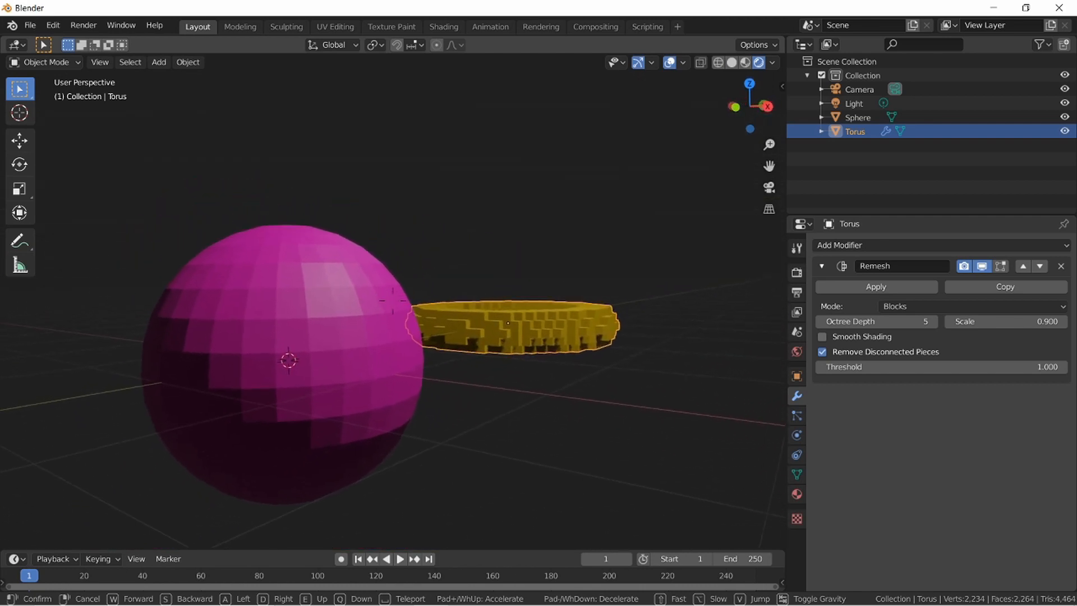
{"action": "key", "text": "s"}
{"action": "key", "text": "w"}
{"action": "key", "text": "w"}
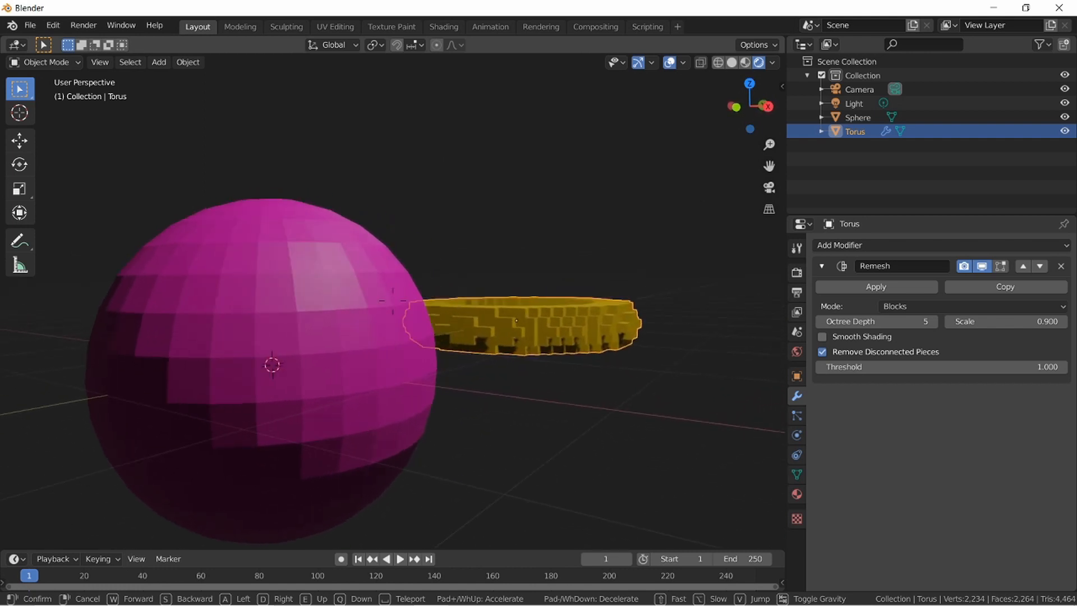
{"action": "key", "text": "d"}
{"action": "key", "text": "s"}
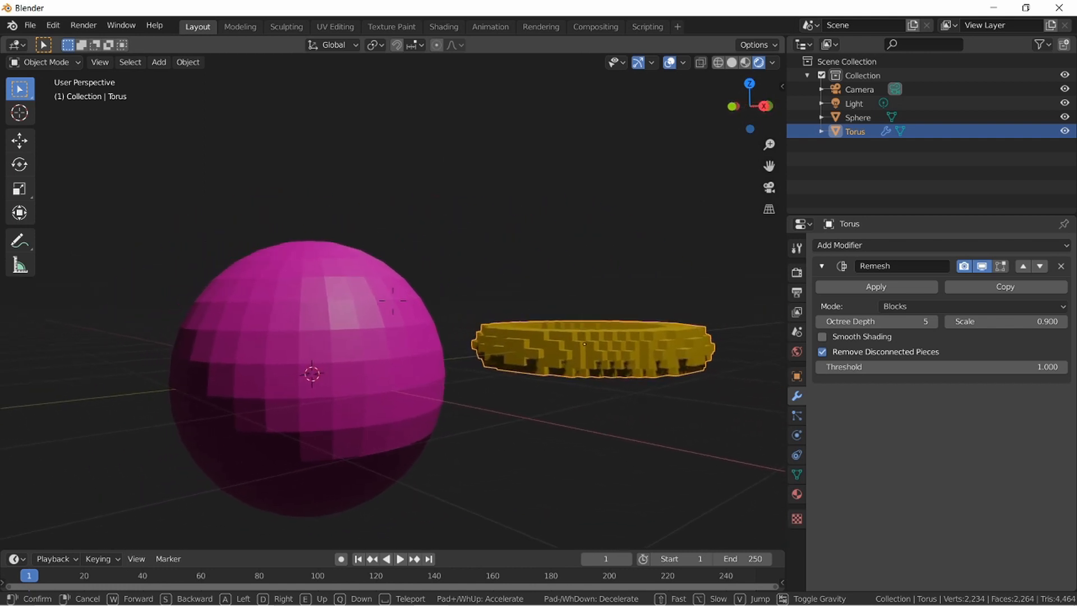
{"action": "key", "text": "d"}
{"action": "key", "text": "s"}
{"action": "key", "text": "d"}
{"action": "key", "text": "w"}
{"action": "key", "text": "e"}
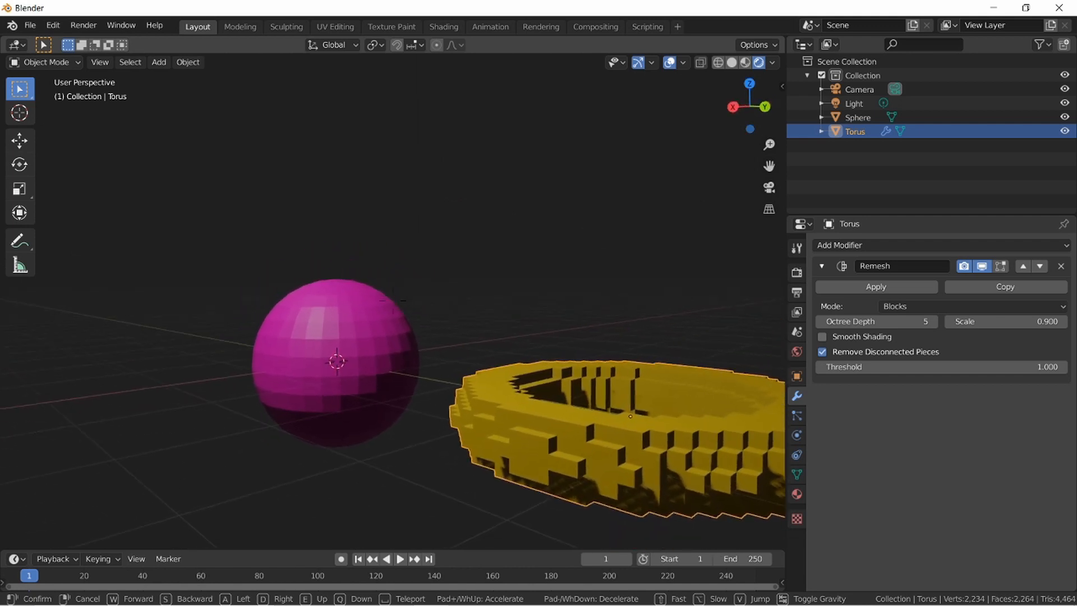
{"action": "key", "text": "d"}
{"action": "key", "text": "s"}
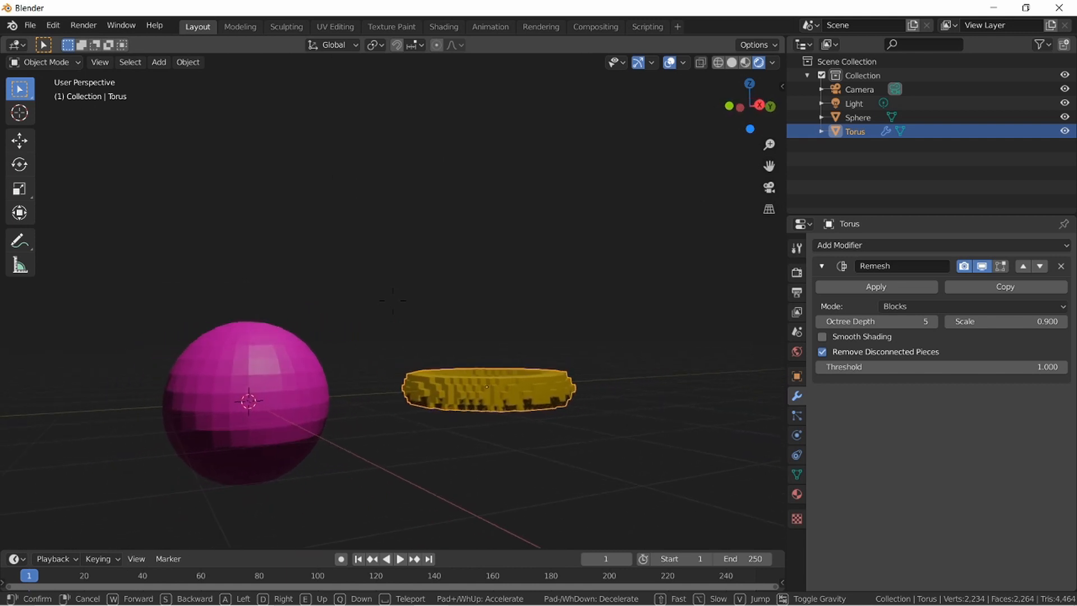
{"action": "key", "text": "w"}
{"action": "key", "text": "a"}
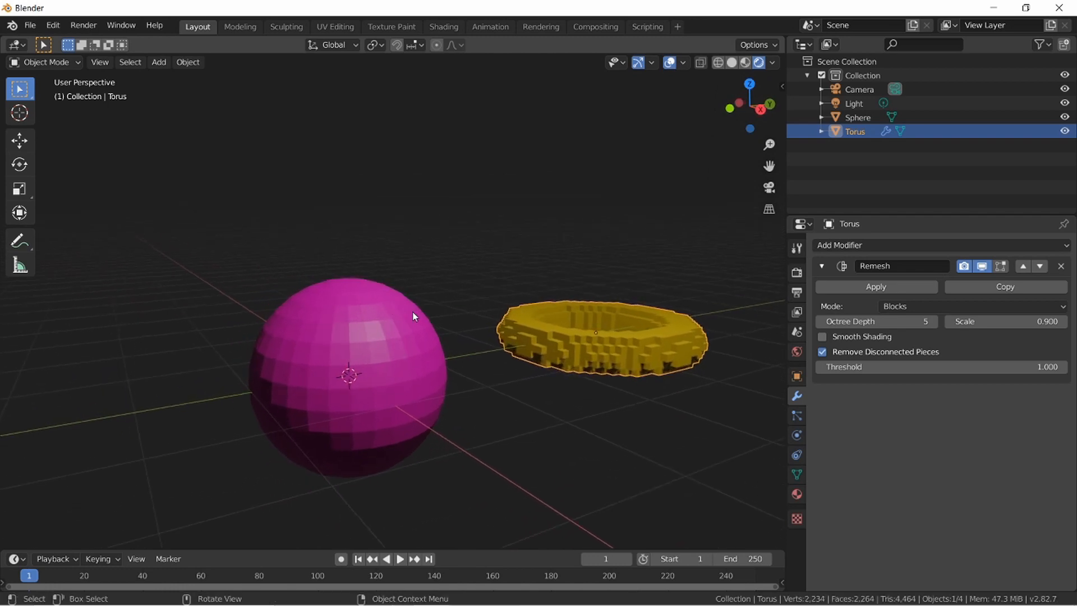
Step: Examine the light and shadows on the torus's blocks up close, then bring the sphere into close view
{"action": "key", "text": "w"}
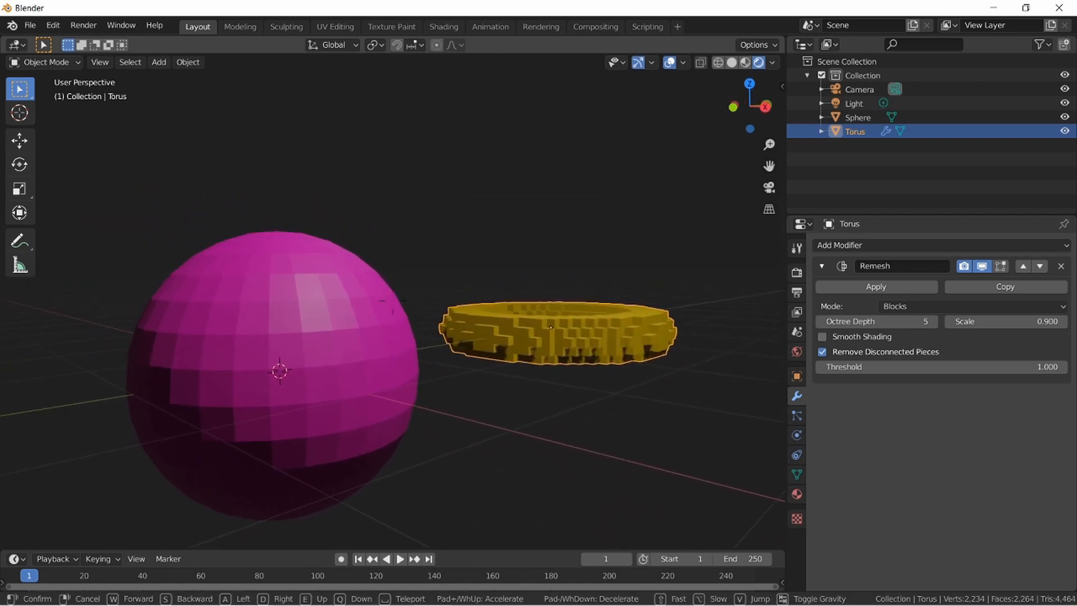
{"action": "key", "text": "s"}
{"action": "key", "text": "w"}
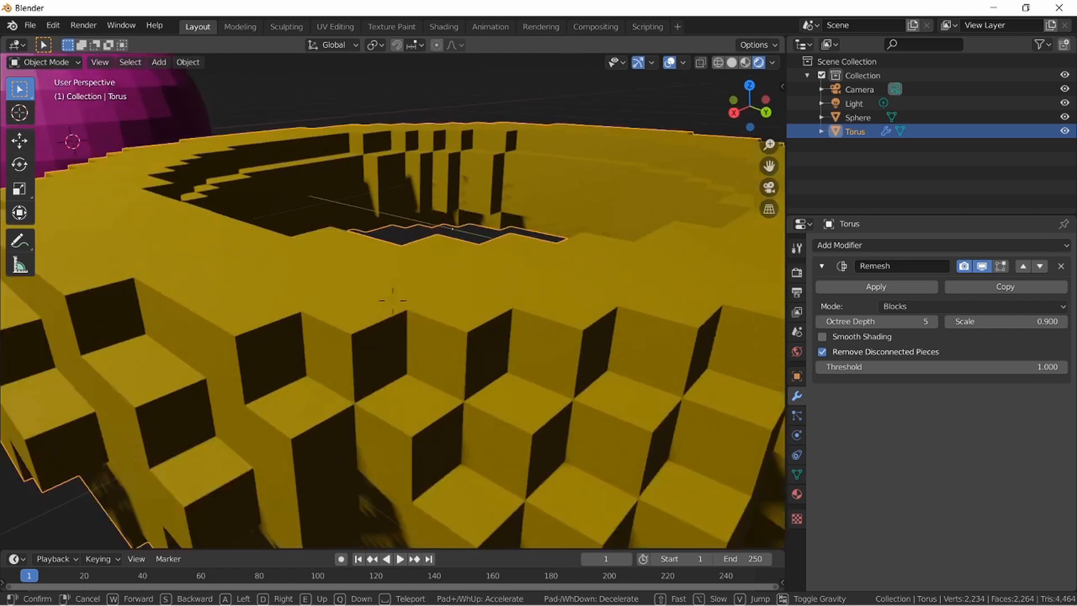
{"action": "key", "text": "s"}
{"action": "key", "text": "s"}
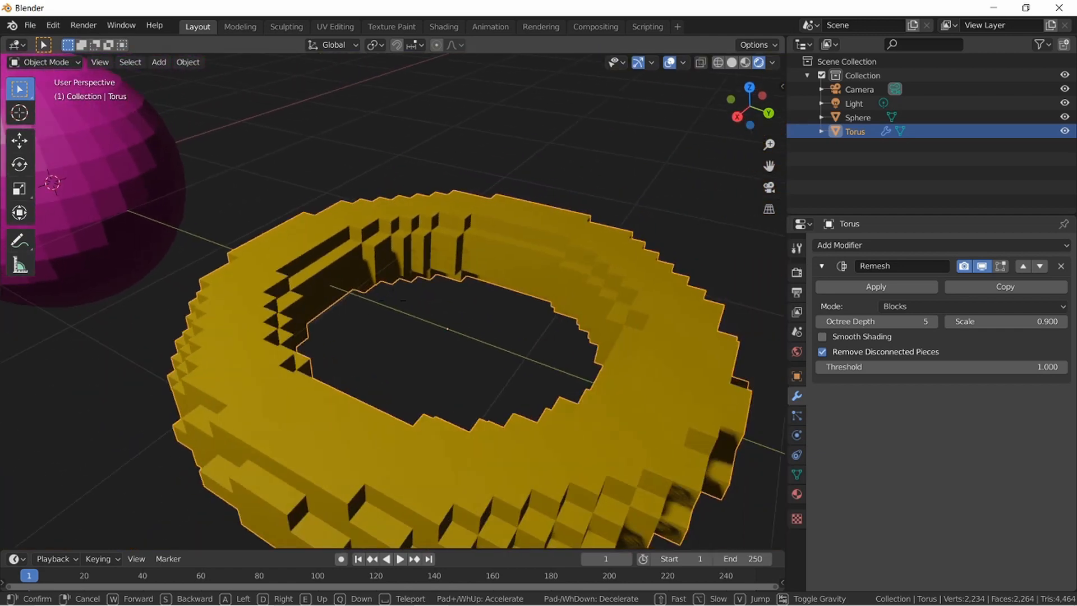
{"action": "key", "text": "w"}
{"action": "key", "text": "s"}
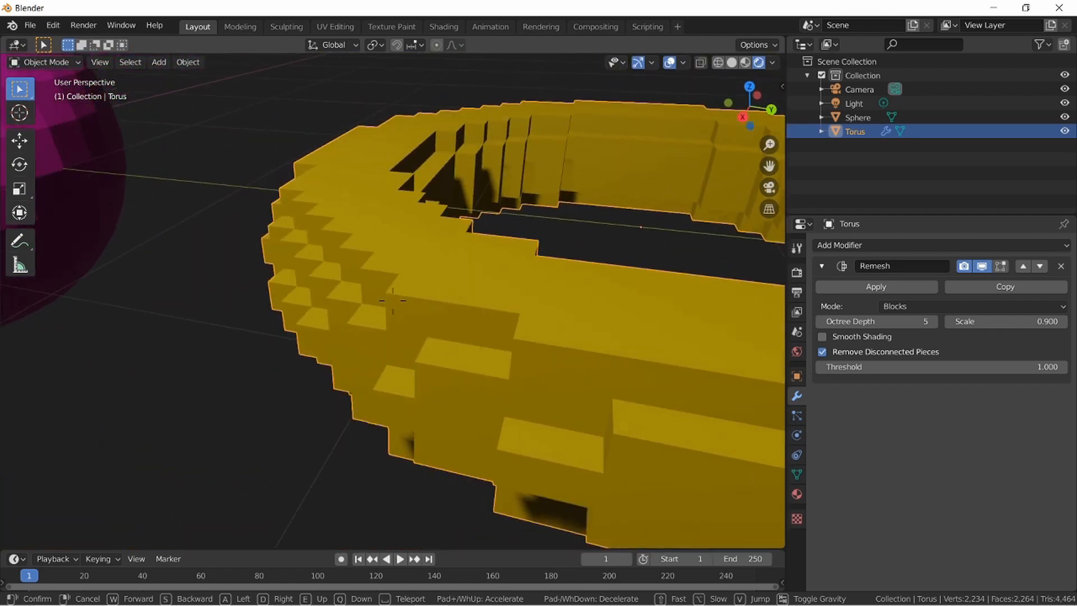
{"action": "key", "text": "w"}
{"action": "key", "text": "s"}
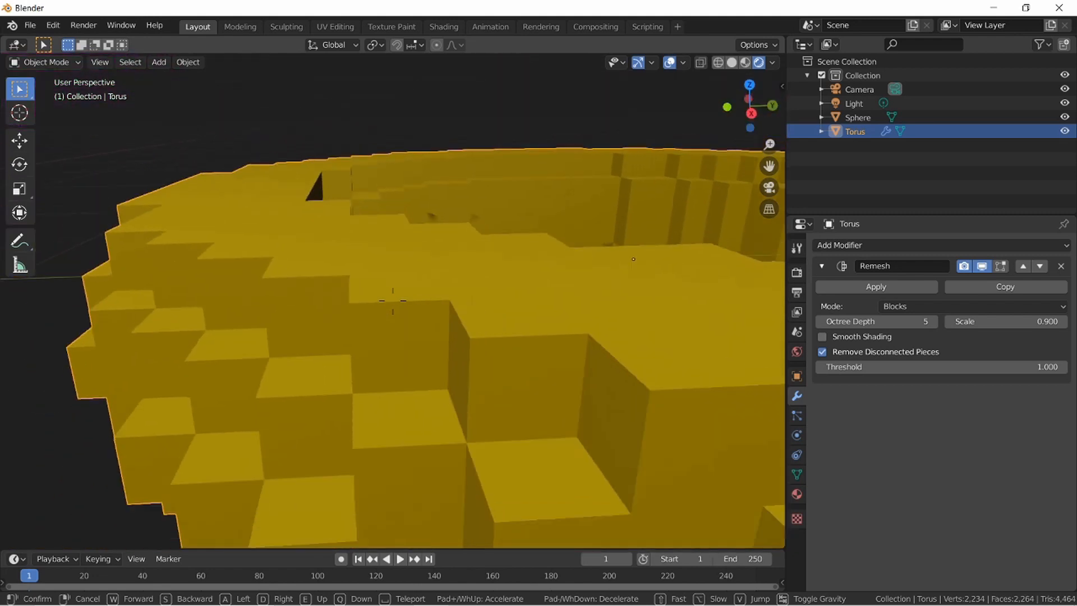
{"action": "key", "text": "q"}
{"action": "key", "text": "e"}
{"action": "key", "text": "w"}
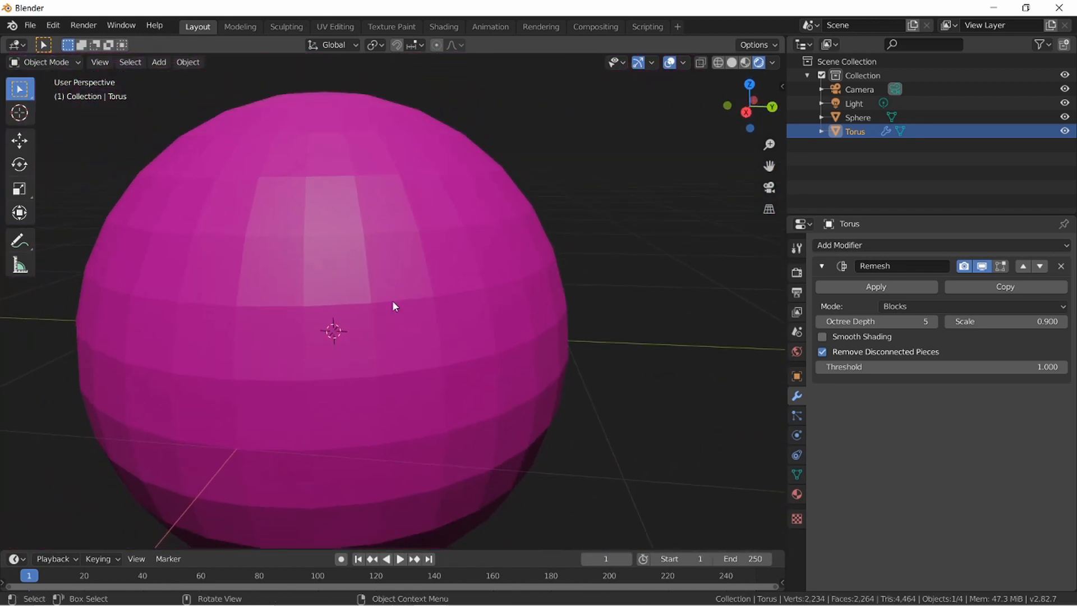
{"action": "left_click", "coordinate": [393, 301]}
Step: Add a Remesh modifier to the sphere and set its mode to Blocks
{"action": "left_click", "coordinate": [419, 332]}
{"action": "left_click", "coordinate": [942, 247]}
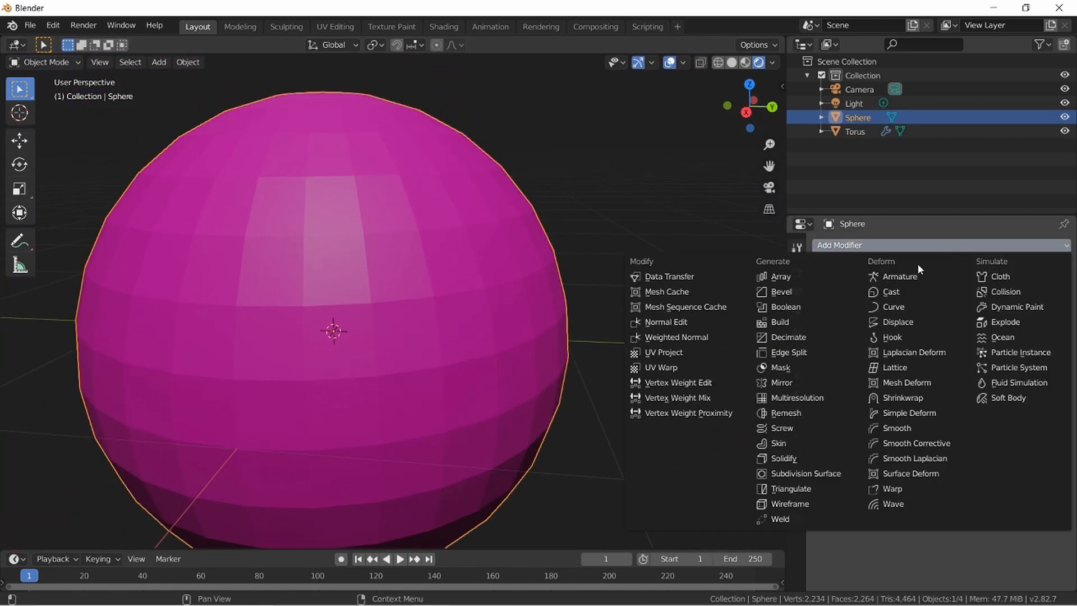
{"action": "left_click", "coordinate": [825, 411]}
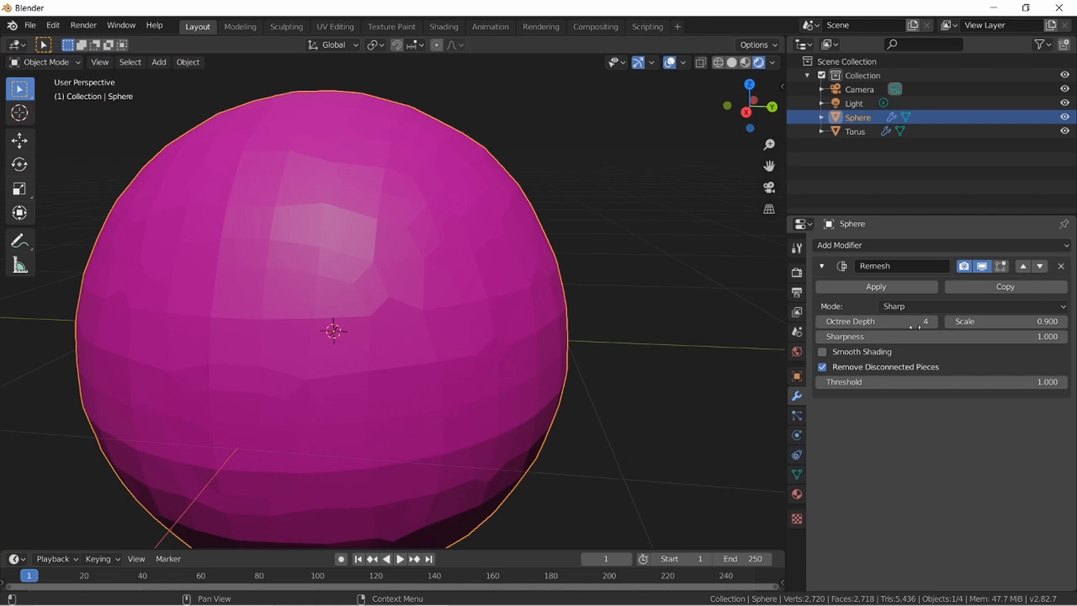
{"action": "left_click", "coordinate": [959, 323]}
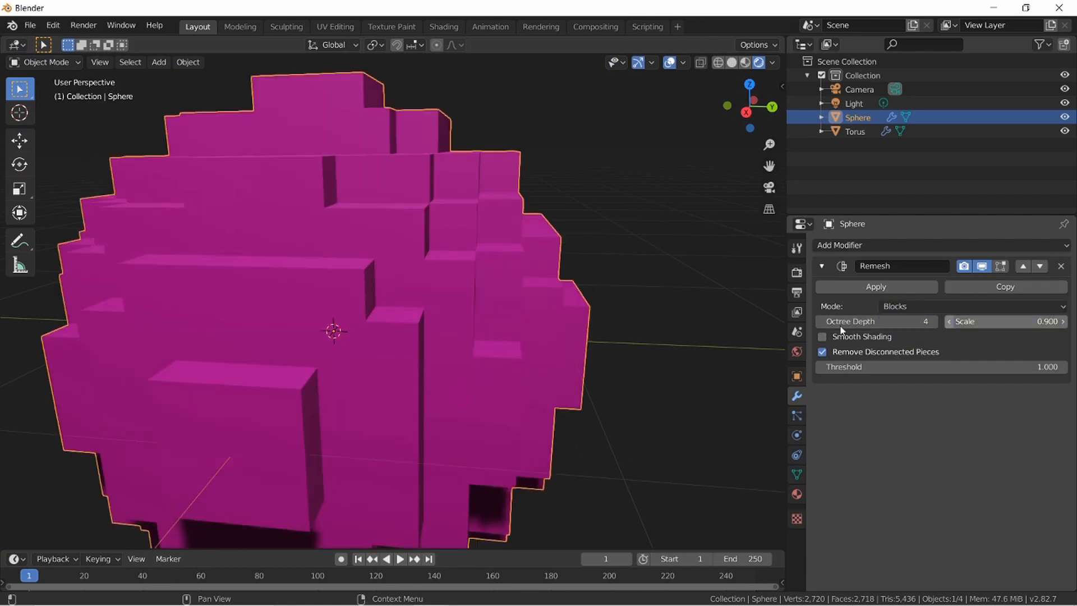
Step: Examine the sphere's block surface and its shadows from above, the front and the side
{"action": "key", "text": "a"}
{"action": "key", "text": "e"}
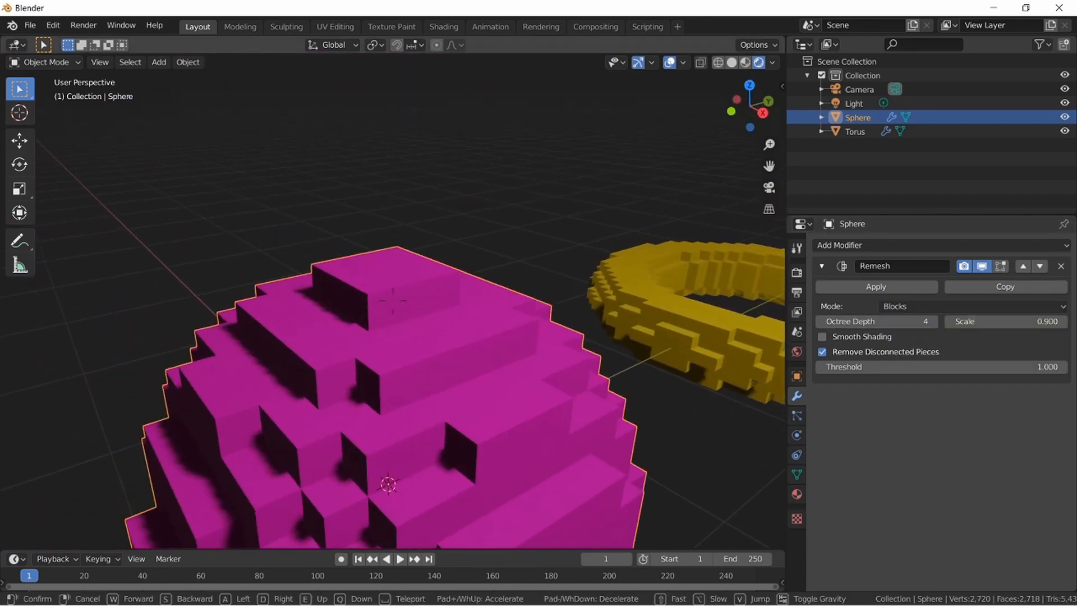
{"action": "key", "text": "q"}
{"action": "key", "text": "d"}
{"action": "key", "text": "s"}
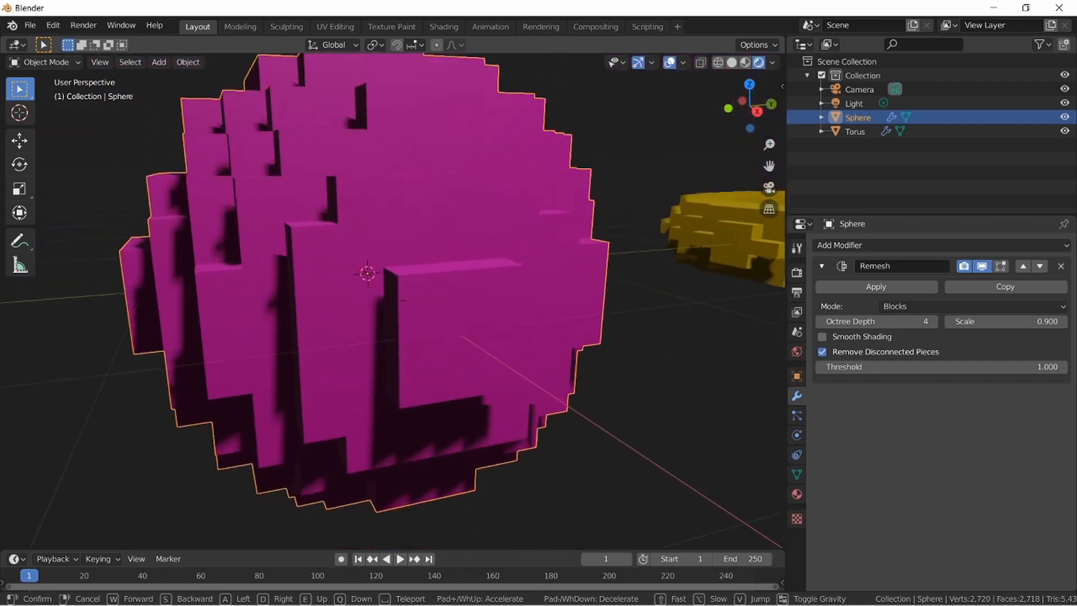
{"action": "key", "text": "a"}
{"action": "key", "text": "e"}
{"action": "key", "text": "s"}
{"action": "key", "text": "d"}
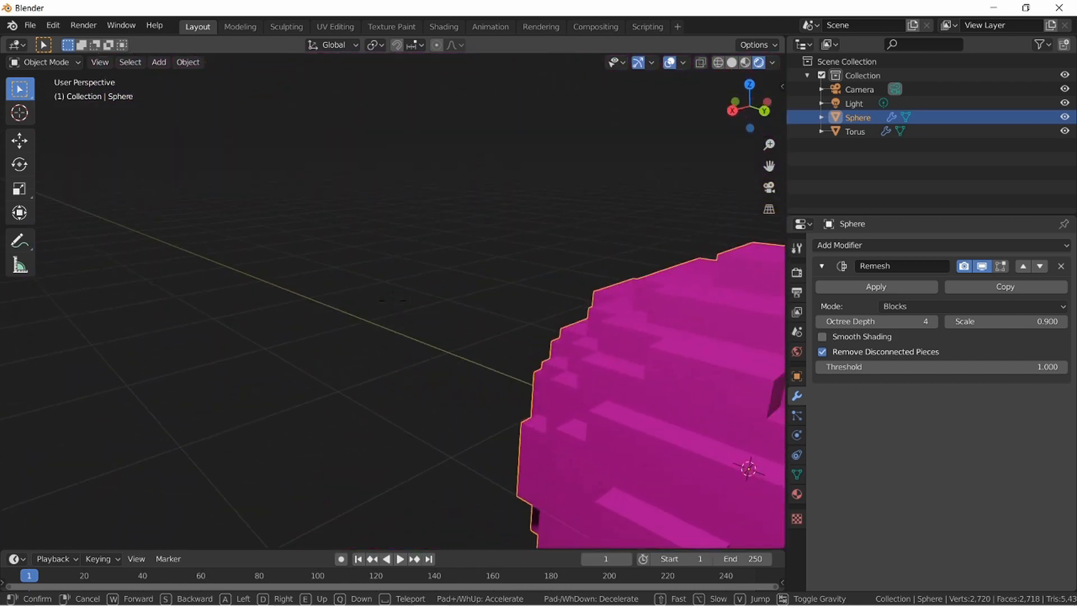
Step: Compare the blocky sphere with the blocky torus in rendered shading, up close and from farther away
{"action": "key", "text": "w"}
{"action": "key", "text": "s"}
{"action": "key", "text": "q"}
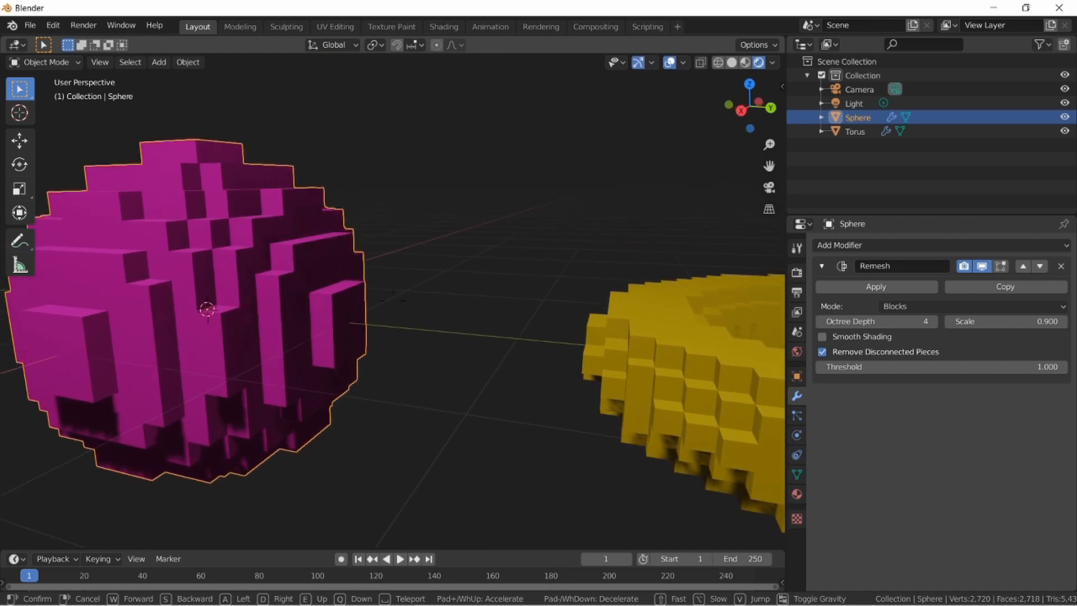
{"action": "key", "text": "s"}
{"action": "key", "text": "d"}
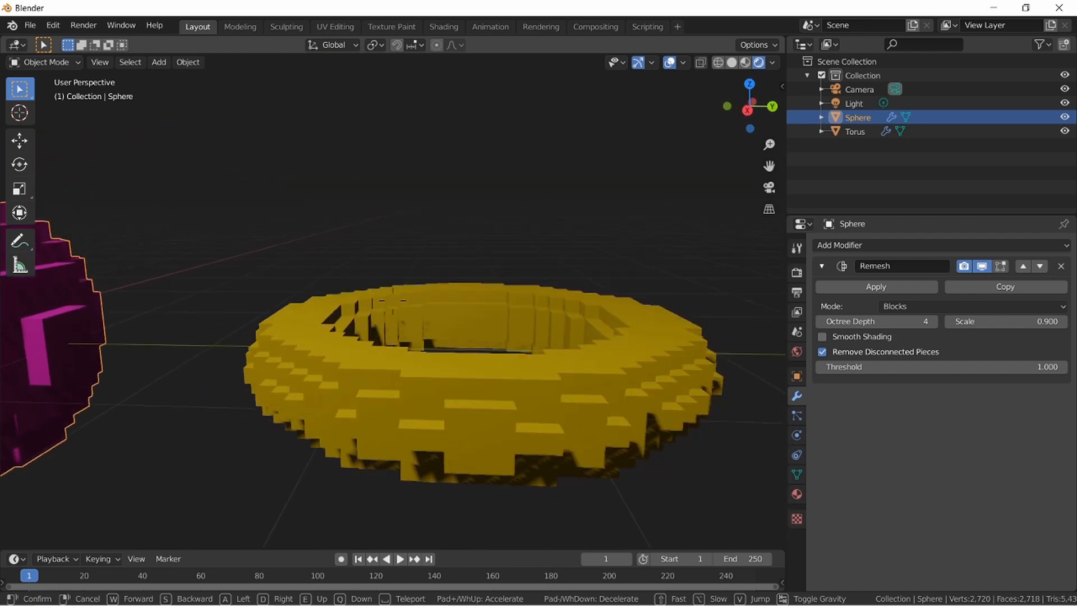
{"action": "key", "text": "a"}
{"action": "key", "text": "s"}
{"action": "key", "text": "w"}
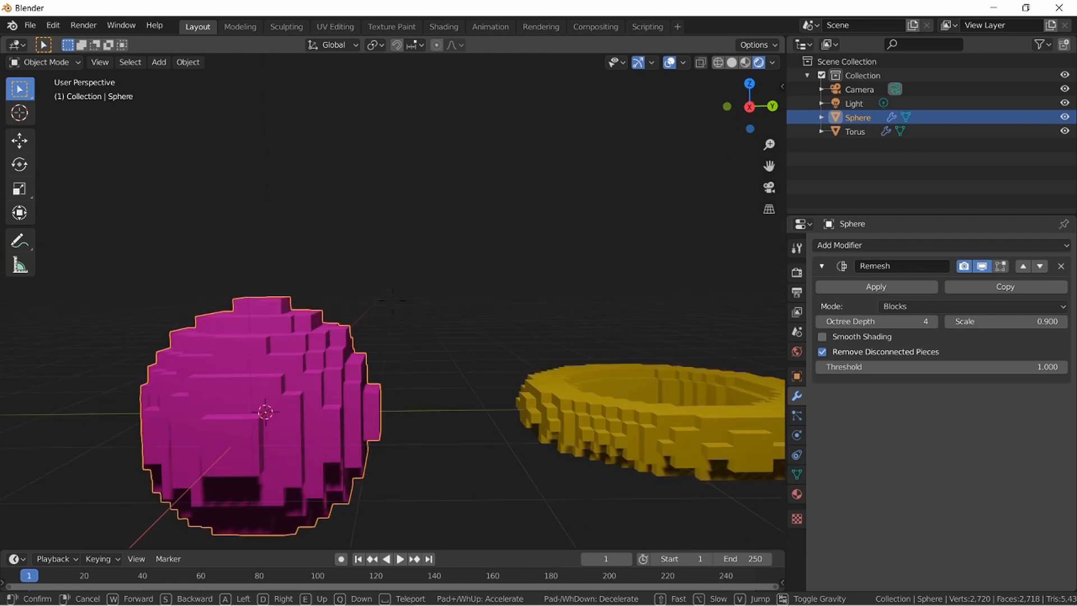
{"action": "key", "text": "a"}
{"action": "key", "text": "q"}
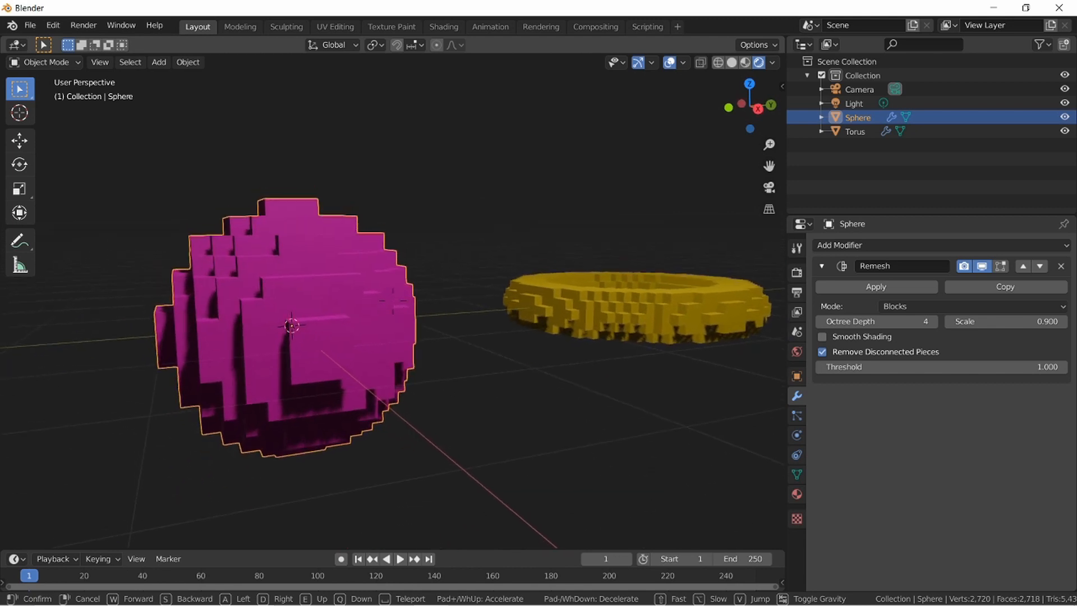